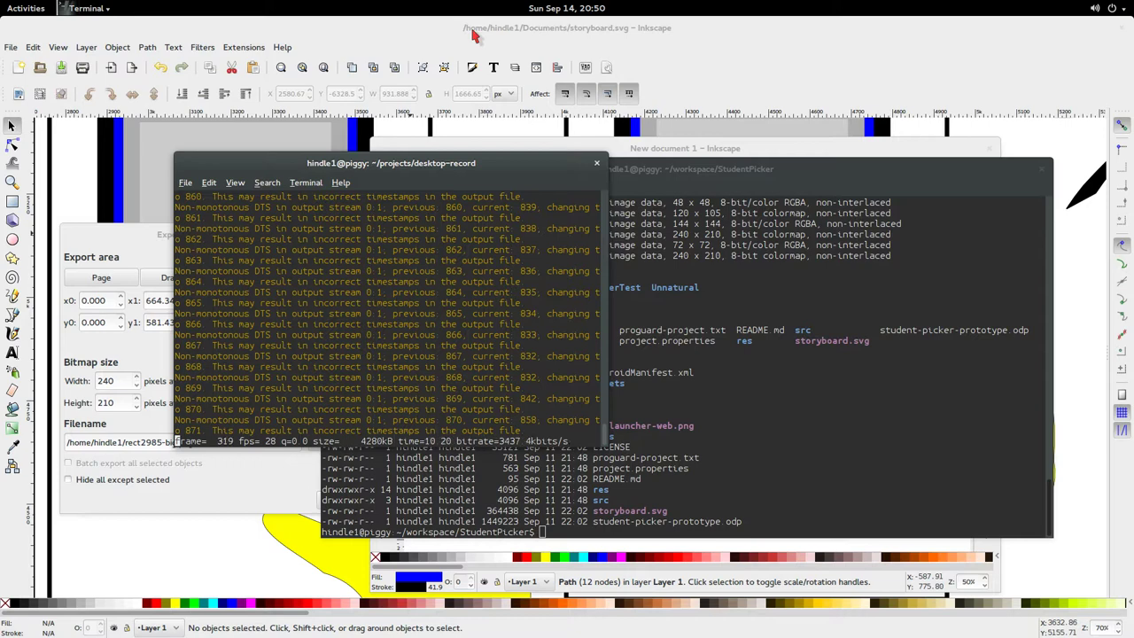
Bring the storyboard.svg drawing forward and copy the green plus icon beside "Add Student here"
click(146, 250)
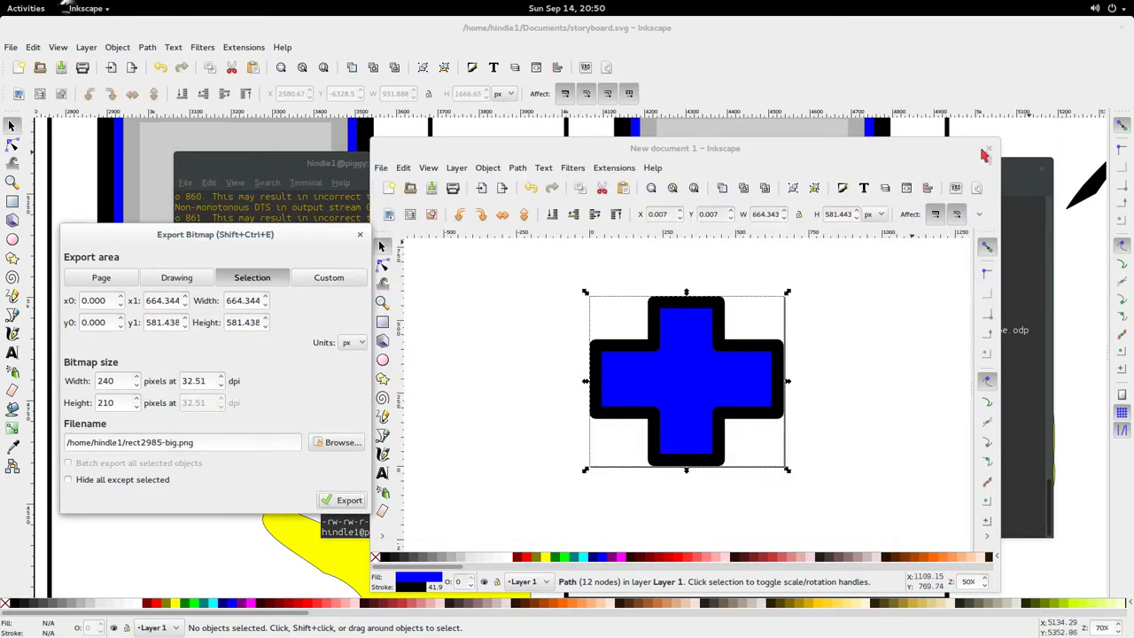
click(946, 100)
scroll(716, 257, right, 15)
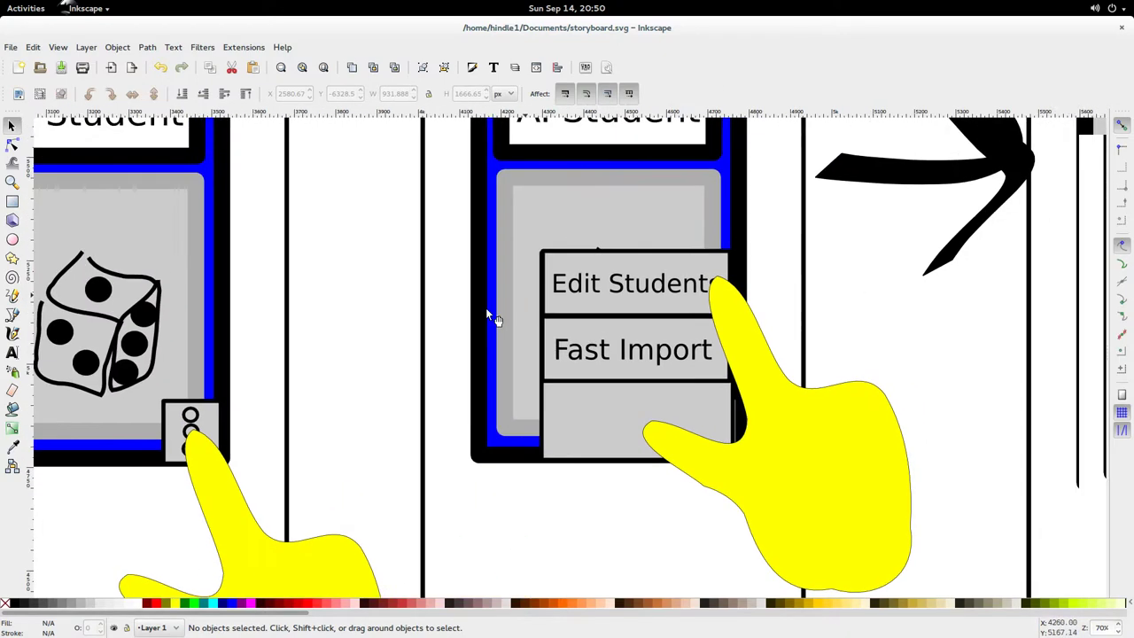
scroll(734, 366, right, 2)
scroll(734, 366, down, 1)
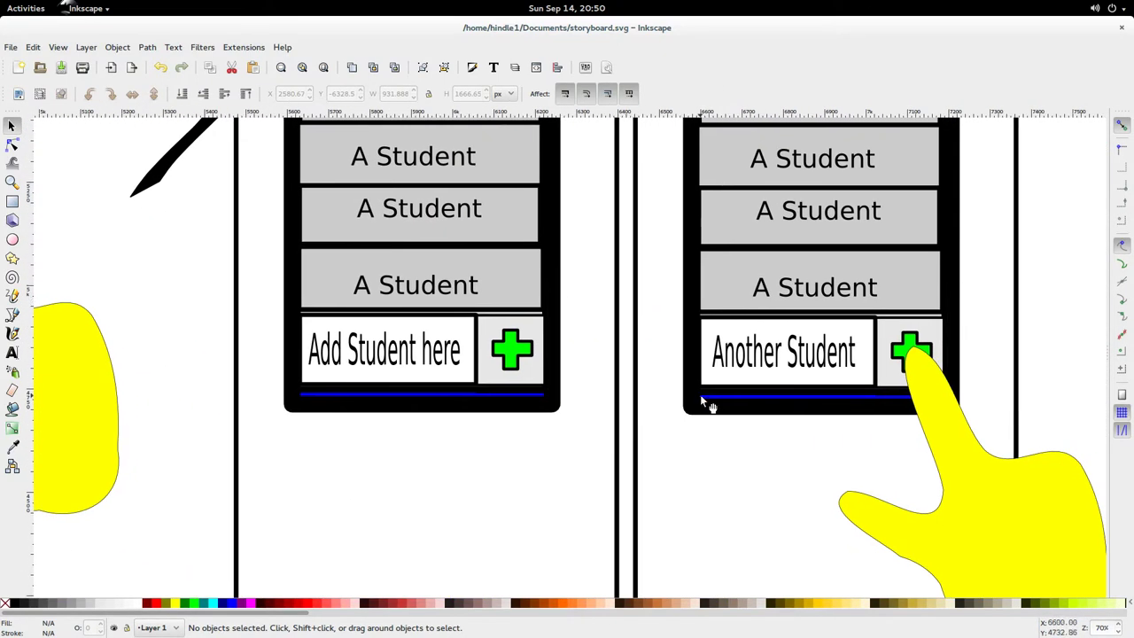
ctrl+click(513, 354)
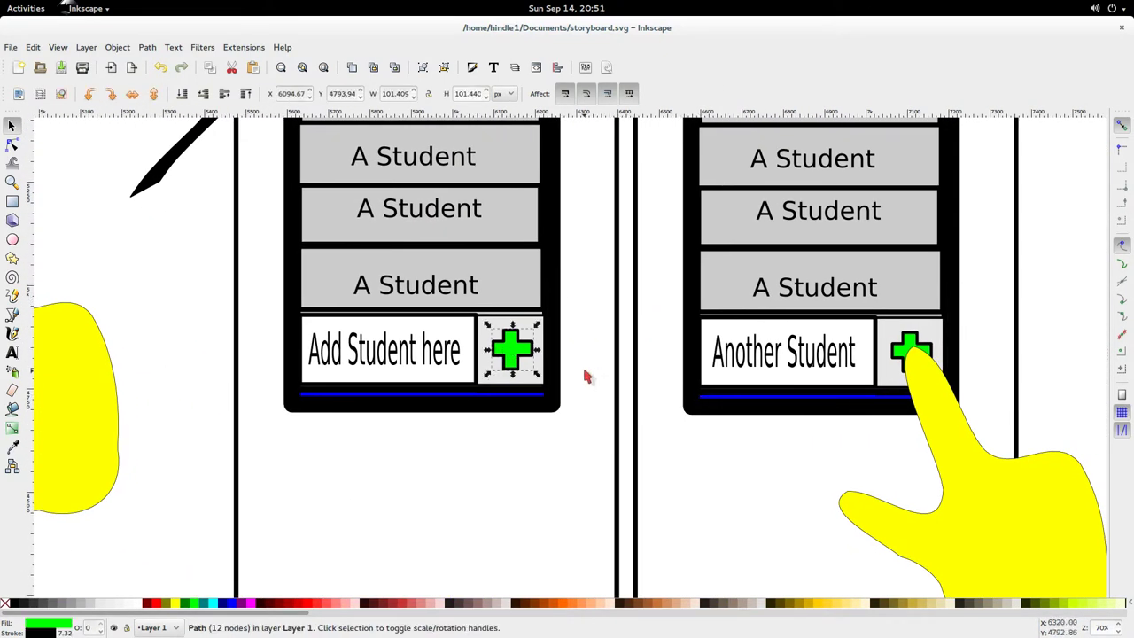
key(ctrl)
scroll(600, 384, up, 3)
scroll(600, 384, down, 4)
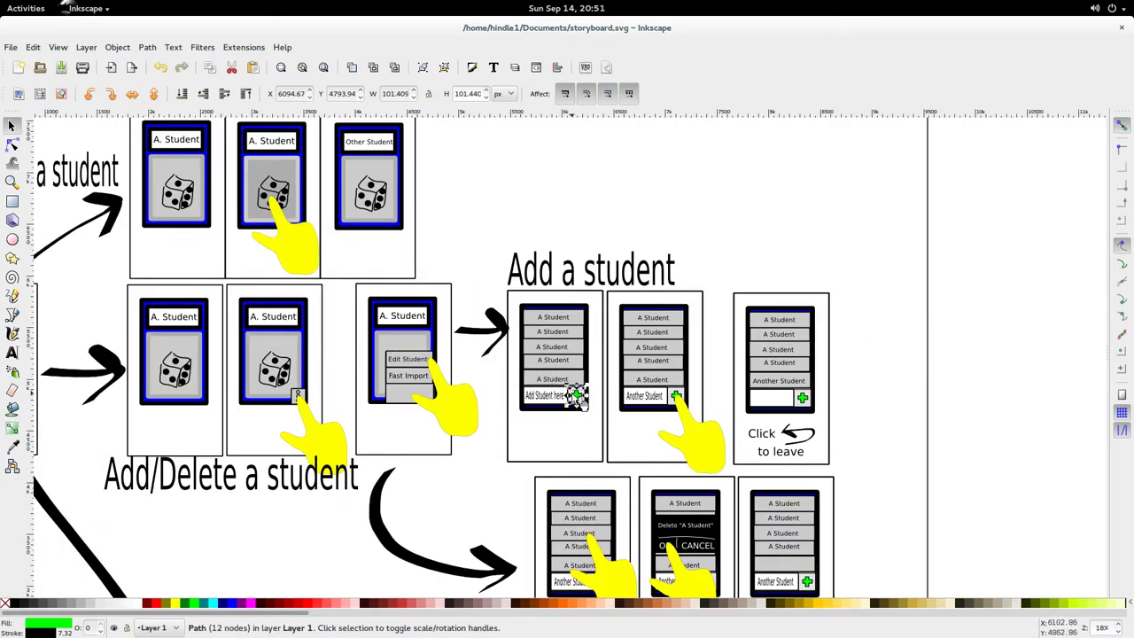
Create a new default document, paste the green plus into it and place it on the page
click(12, 49)
mouse_move(36, 69)
click(189, 70)
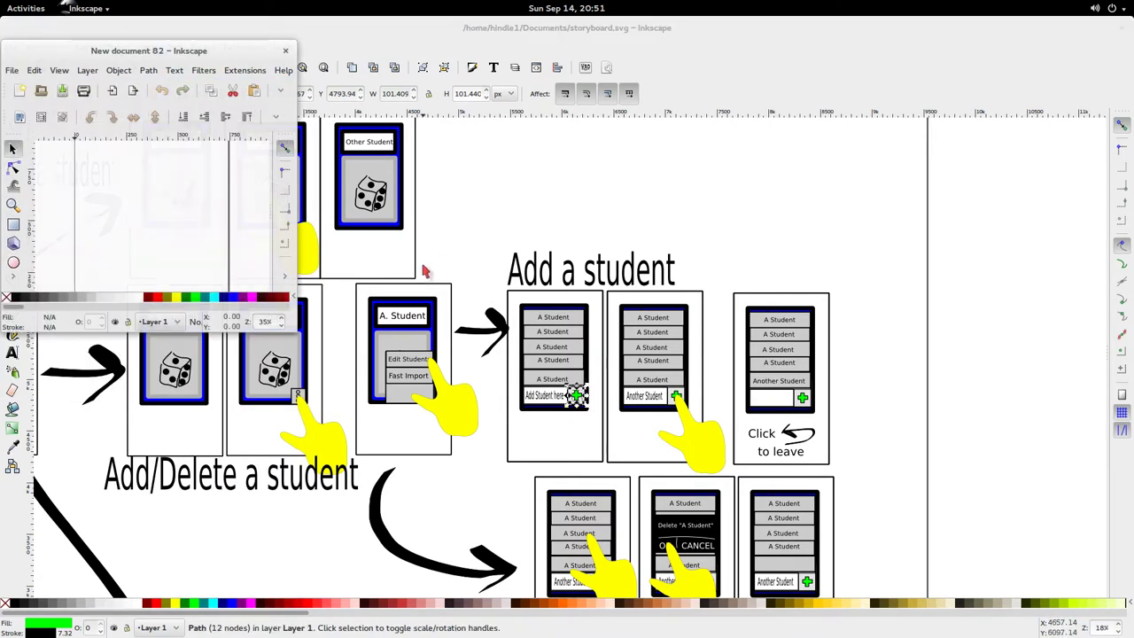
key(ctrl+v)
drag(233, 249, 145, 228)
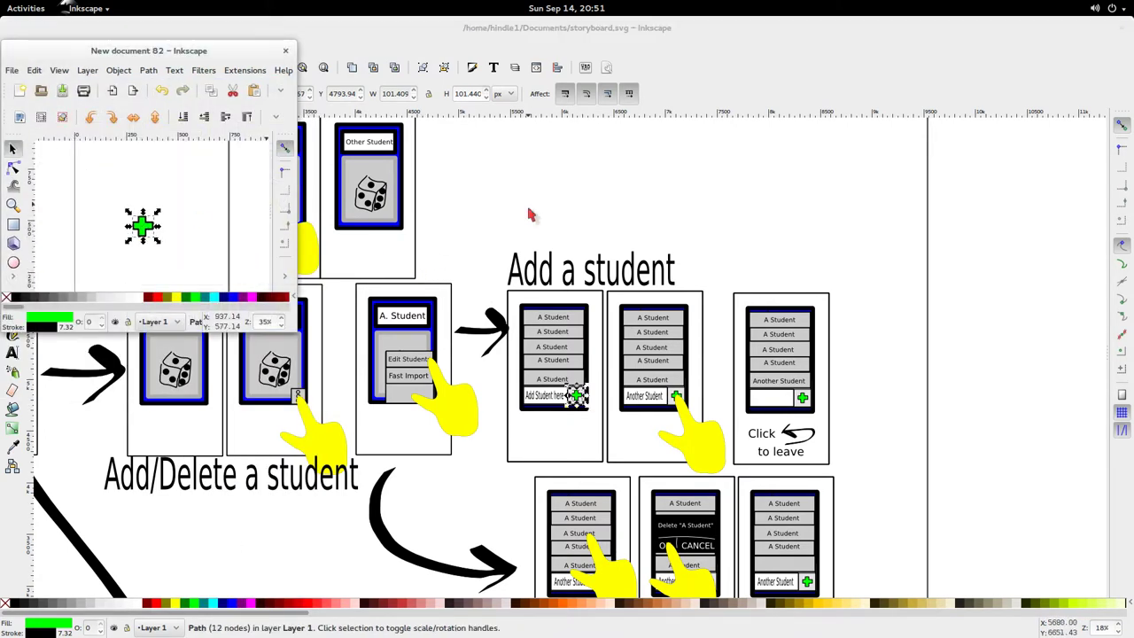
Return to the storyboard and copy all parts of the dice drawing on the "Other Student" screen
click(528, 214)
drag(372, 191, 346, 168)
key(Escape)
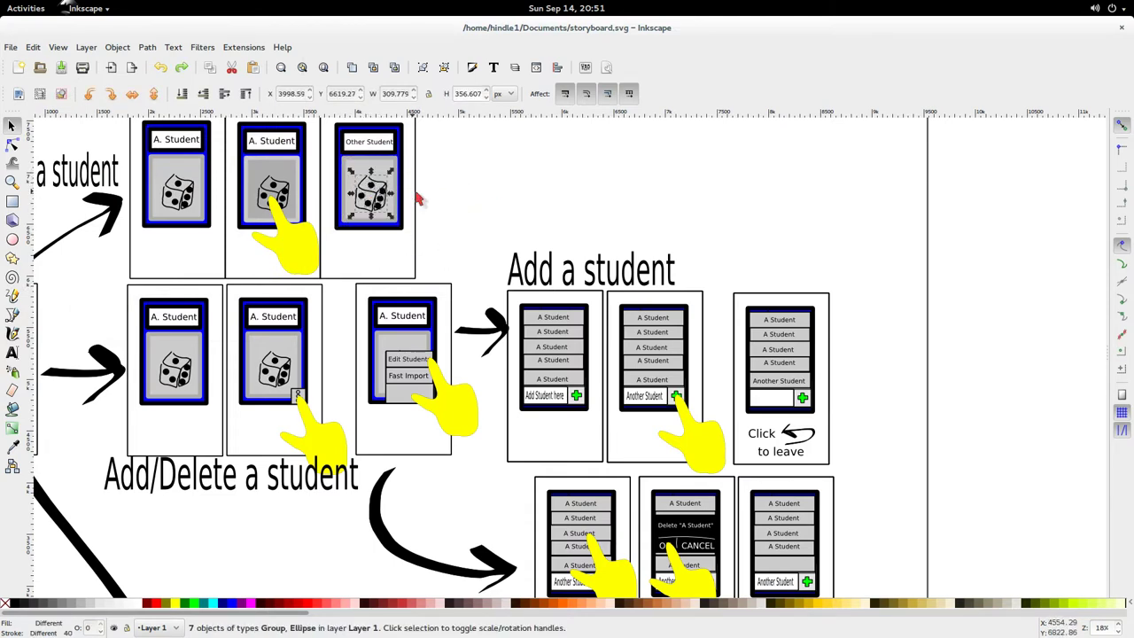
key(alt+Tab)
key(alt+Tab)
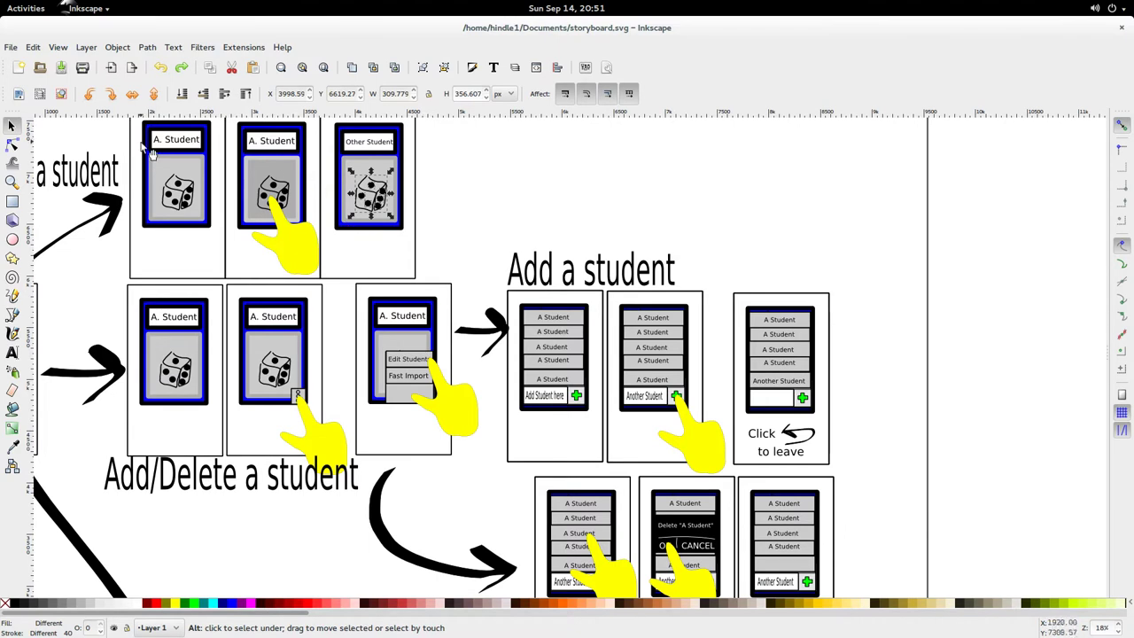
Create another default document, paste the dice, move it fully onto the page and enlarge the document window
click(16, 50)
mouse_move(24, 64)
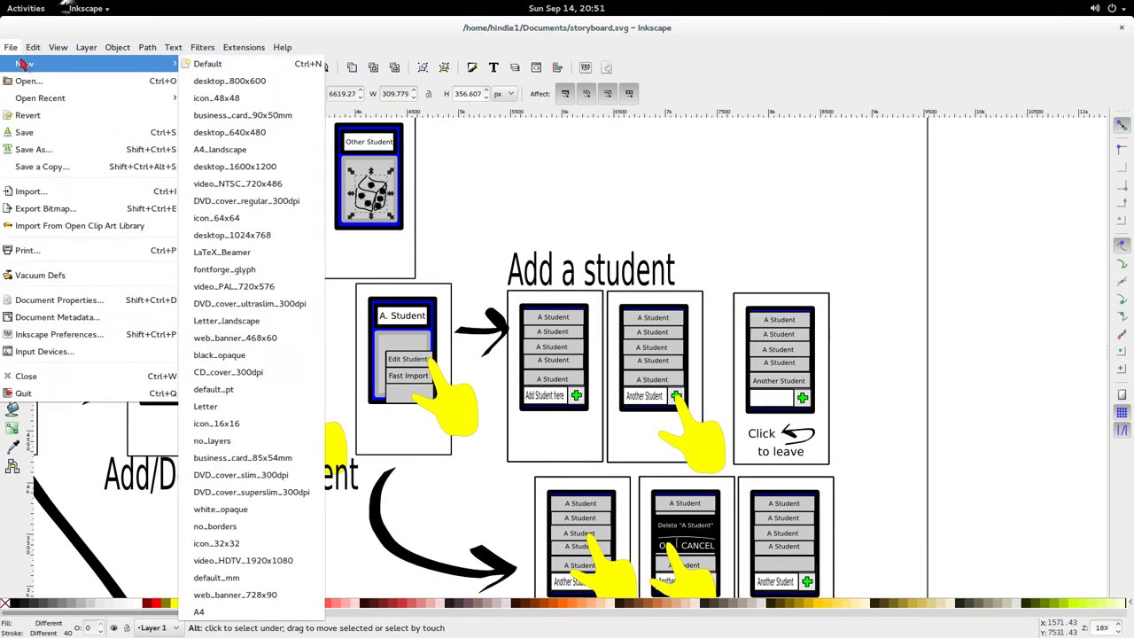
click(208, 67)
key(ctrl+v)
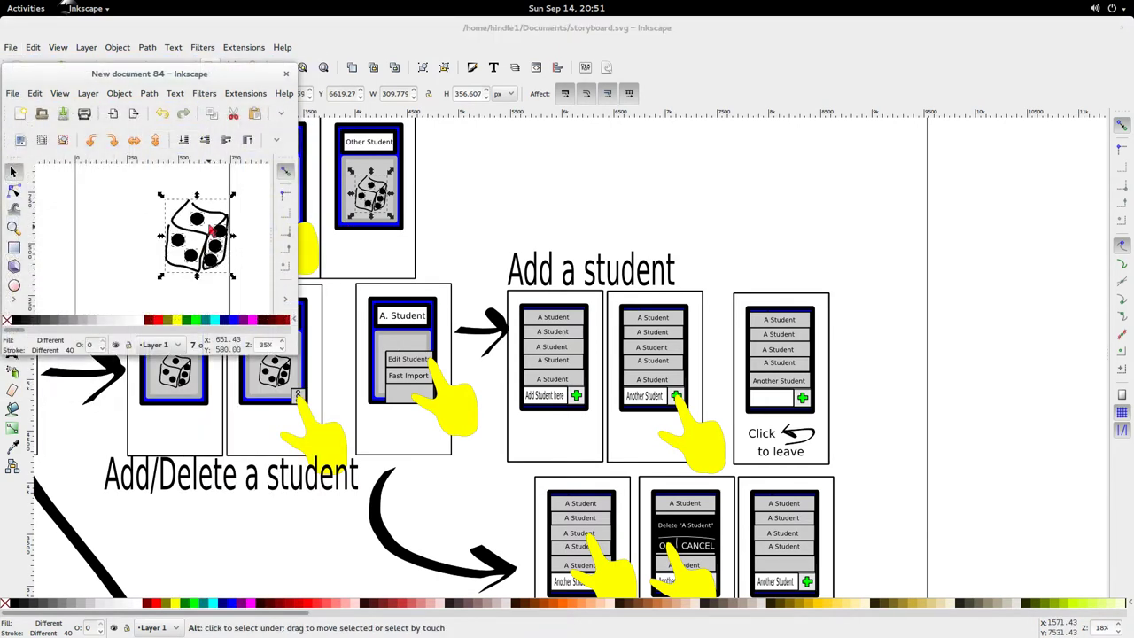
drag(205, 228, 173, 225)
click(251, 223)
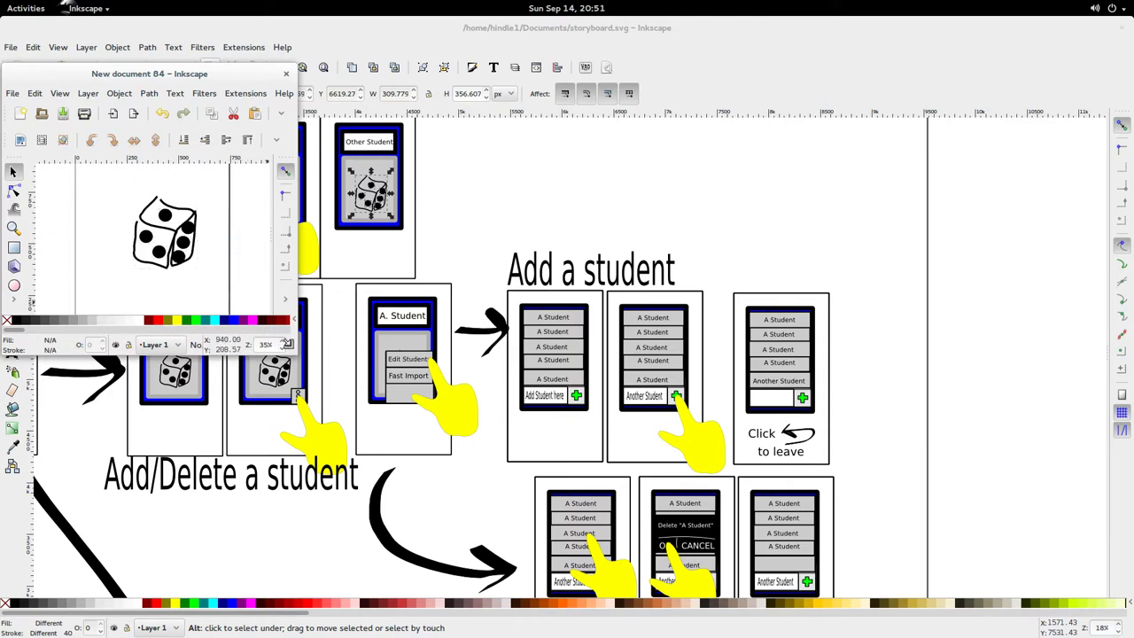
drag(288, 344, 634, 493)
ctrl+scroll(403, 309, up, 3)
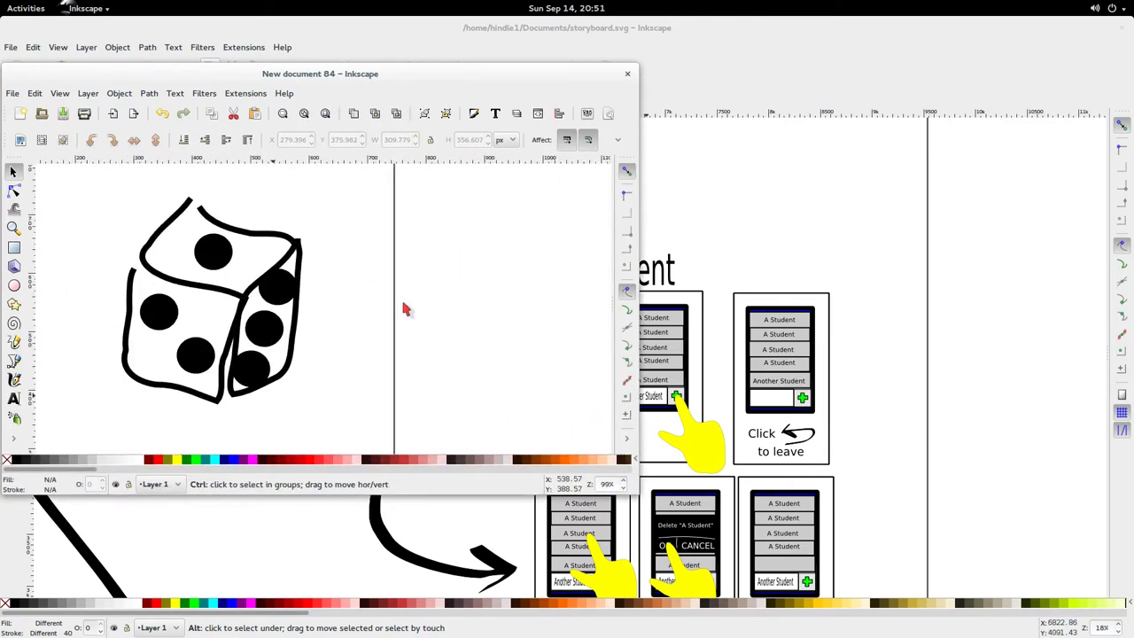
scroll(342, 283, left, 3)
ctrl+scroll(479, 309, down, 1)
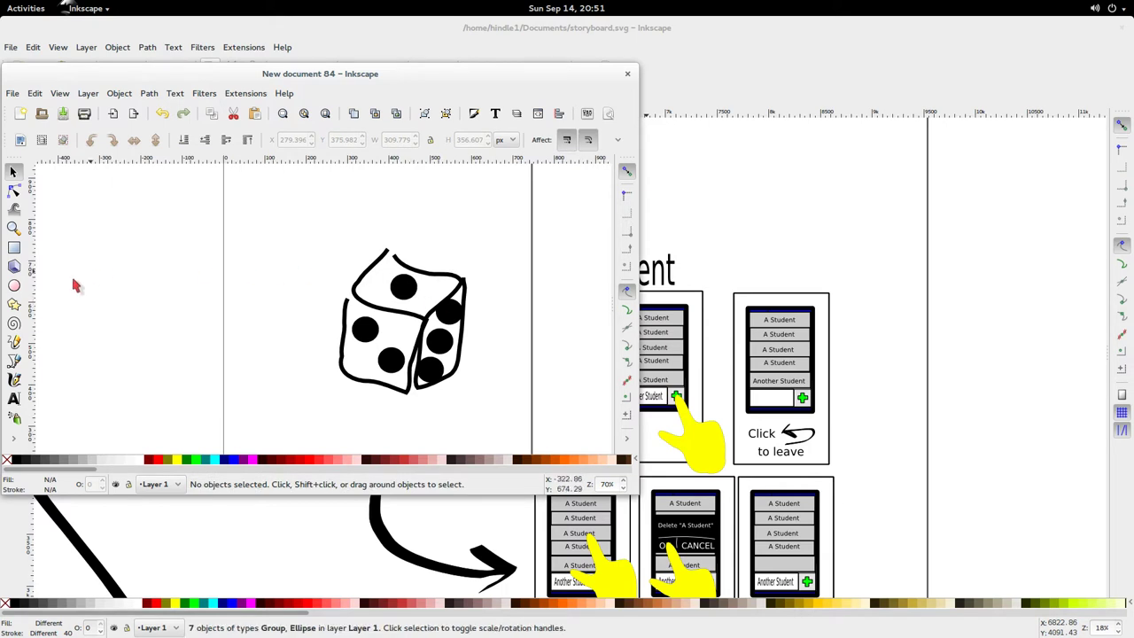
click(14, 379)
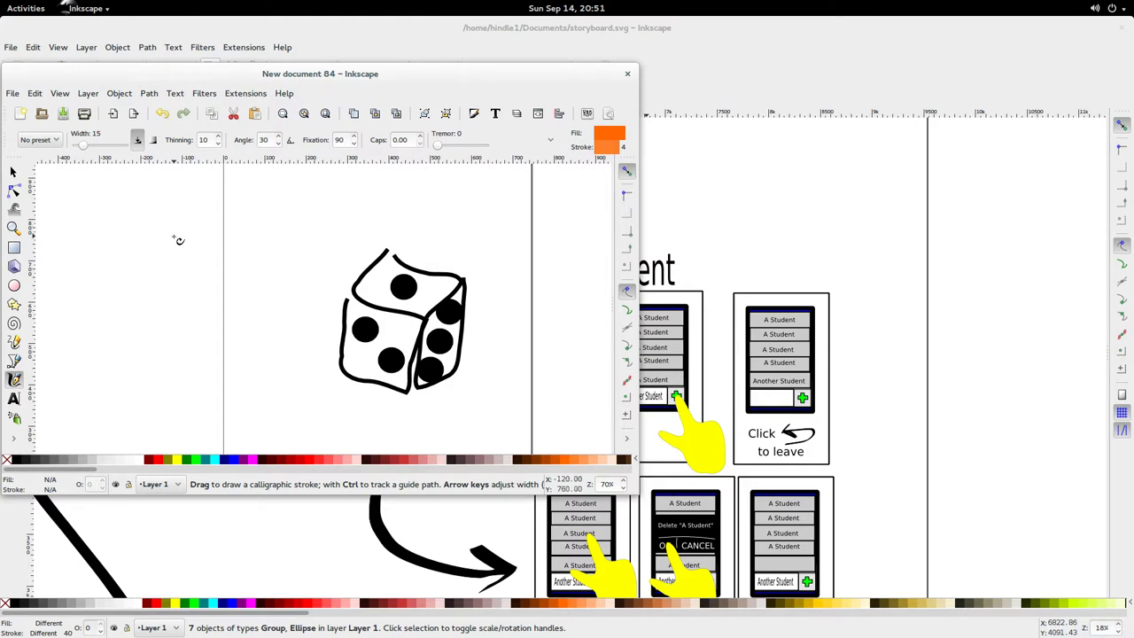
mouse_move(235, 230)
mouse_down()
mouse_move(214, 259)
mouse_move(276, 261)
mouse_move(256, 232)
mouse_move(235, 229)
mouse_up()
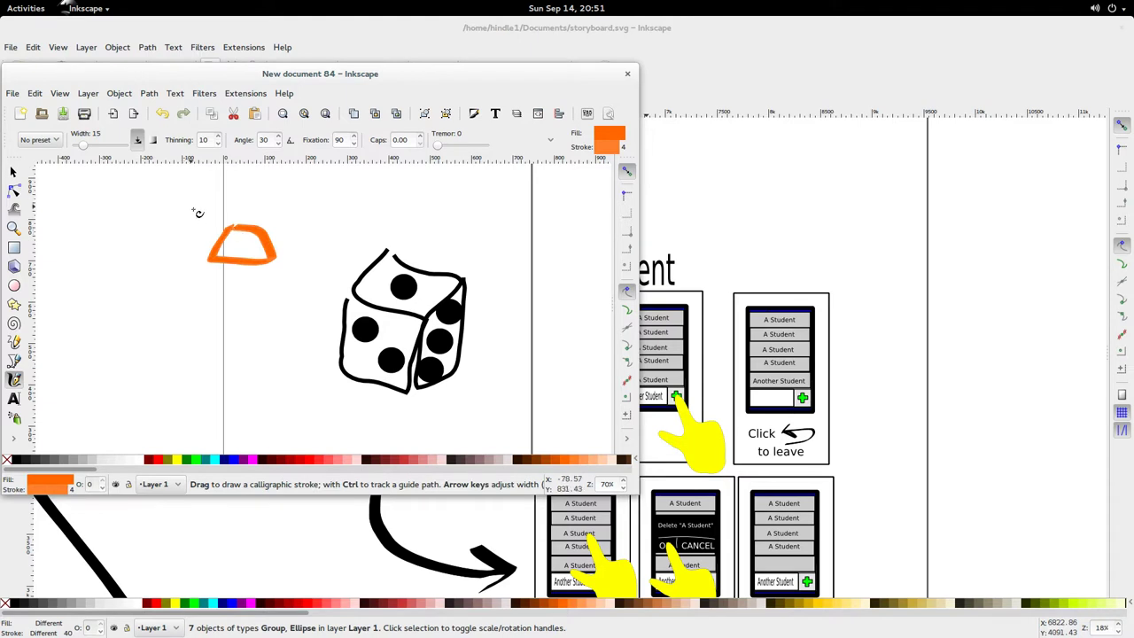
key(s)
click(231, 231)
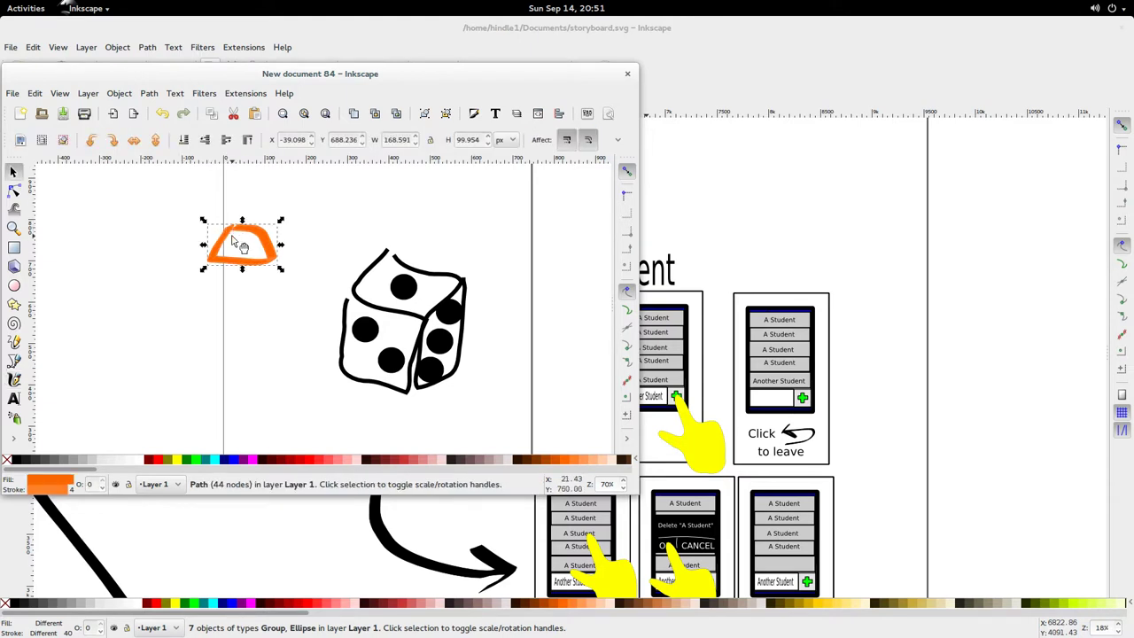
key(Delete)
Draw closed freehand outlines beside the dice: a cap top about 221 × 71 px, base about 158 × 69 px and curved tassel about 165 × 120 px
click(14, 342)
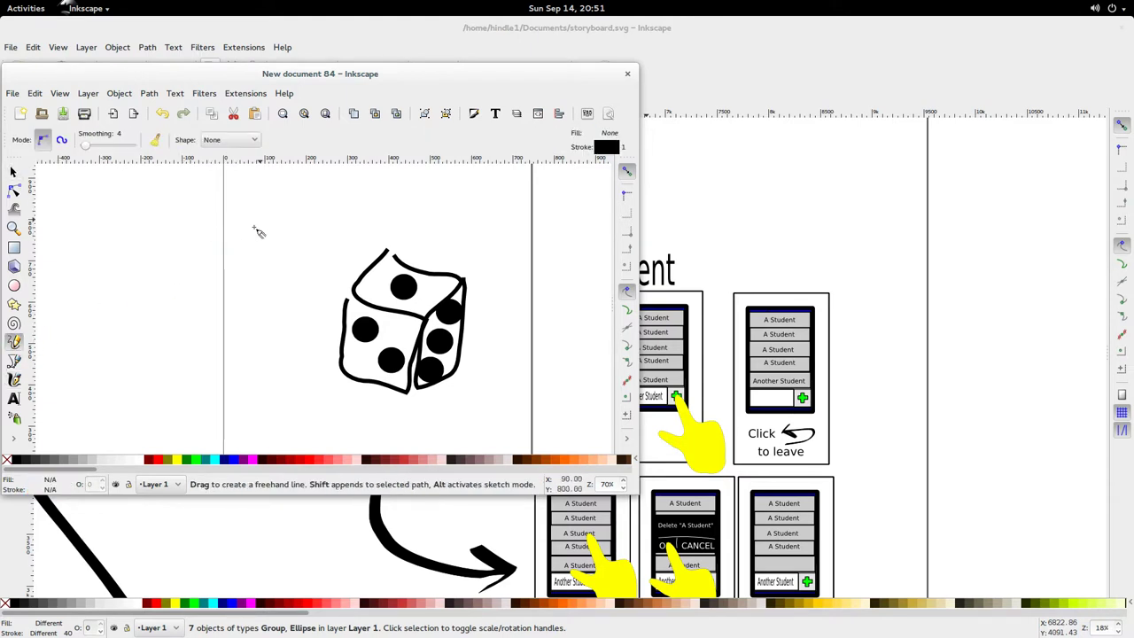
mouse_move(230, 267)
mouse_down()
mouse_move(280, 250)
mouse_move(295, 271)
mouse_move(262, 255)
mouse_move(298, 256)
mouse_move(308, 281)
mouse_move(243, 278)
mouse_move(283, 237)
mouse_move(321, 253)
mouse_move(231, 253)
mouse_up()
key(ctrl+z)
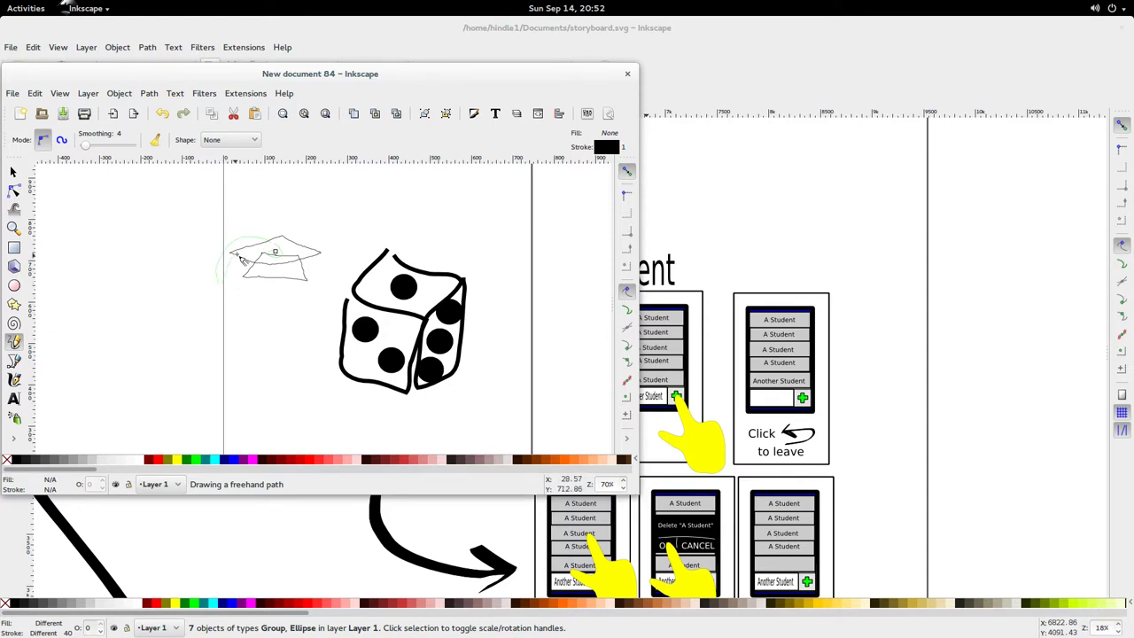
drag(241, 258, 276, 253)
key(F1)
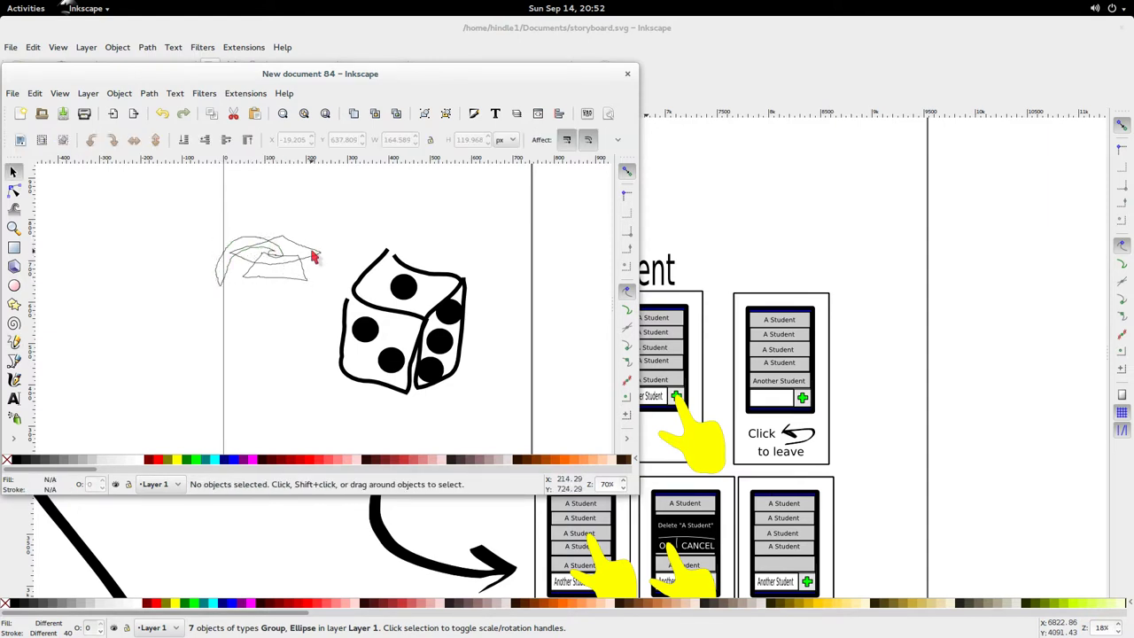
Fill the curved tassel shape with yellow
click(315, 257)
click(256, 245)
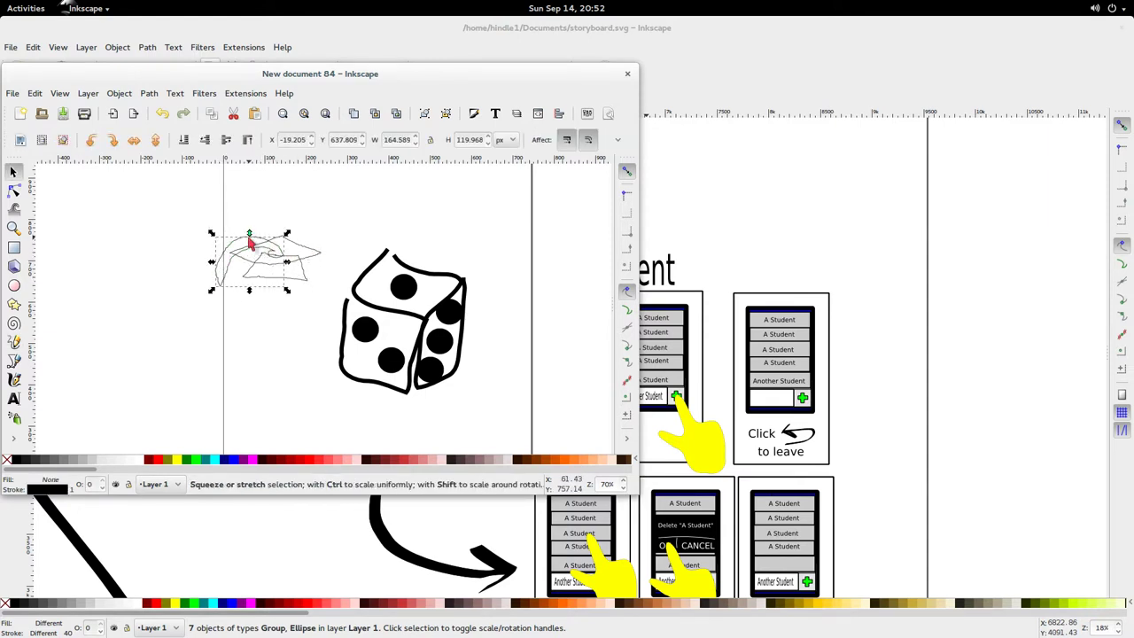
click(250, 460)
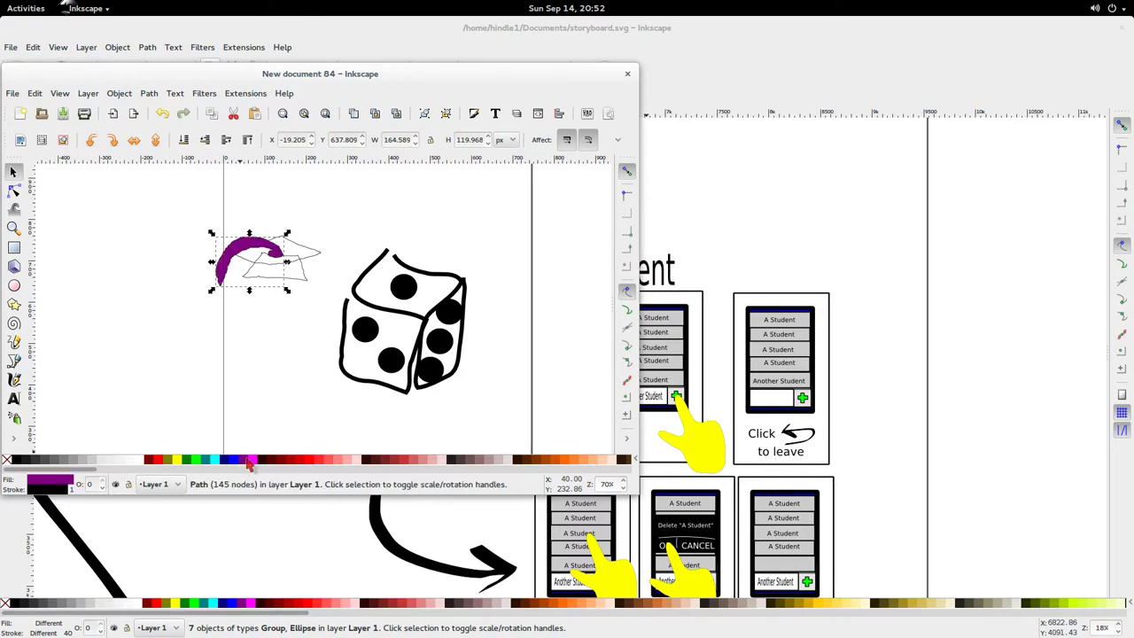
click(312, 264)
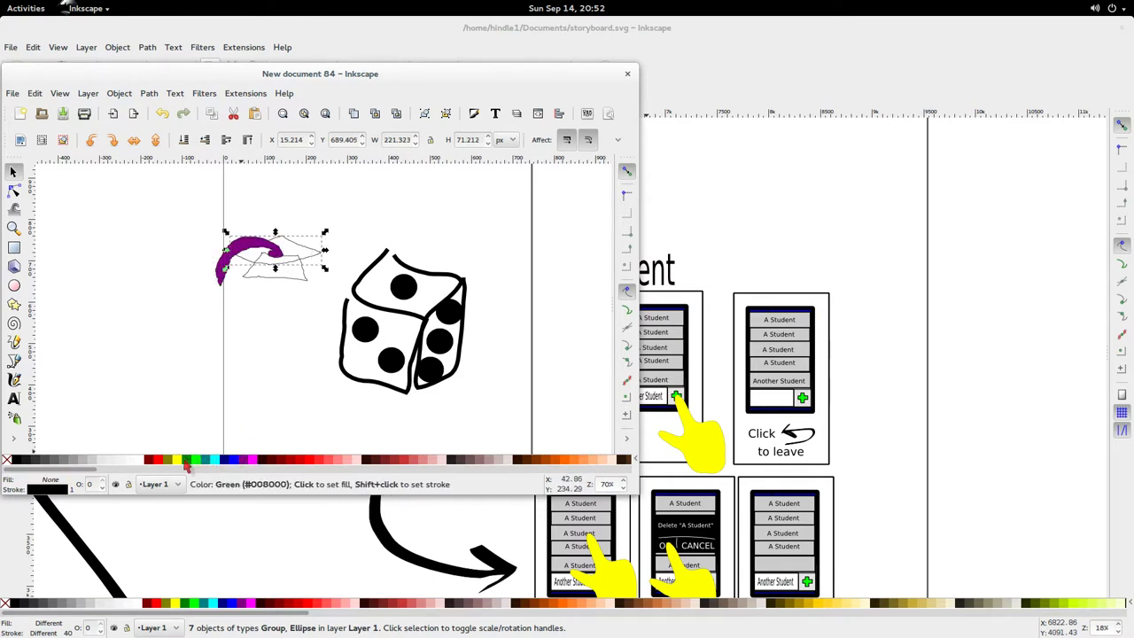
click(253, 260)
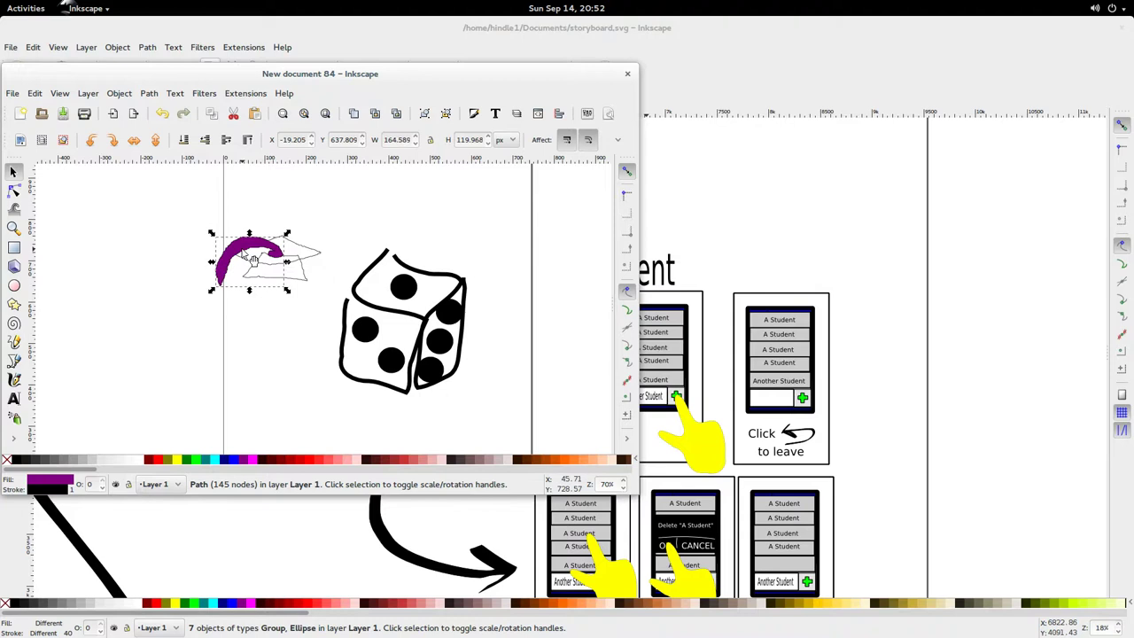
click(179, 460)
Fill both the cap's top and its base with dark green
click(307, 256)
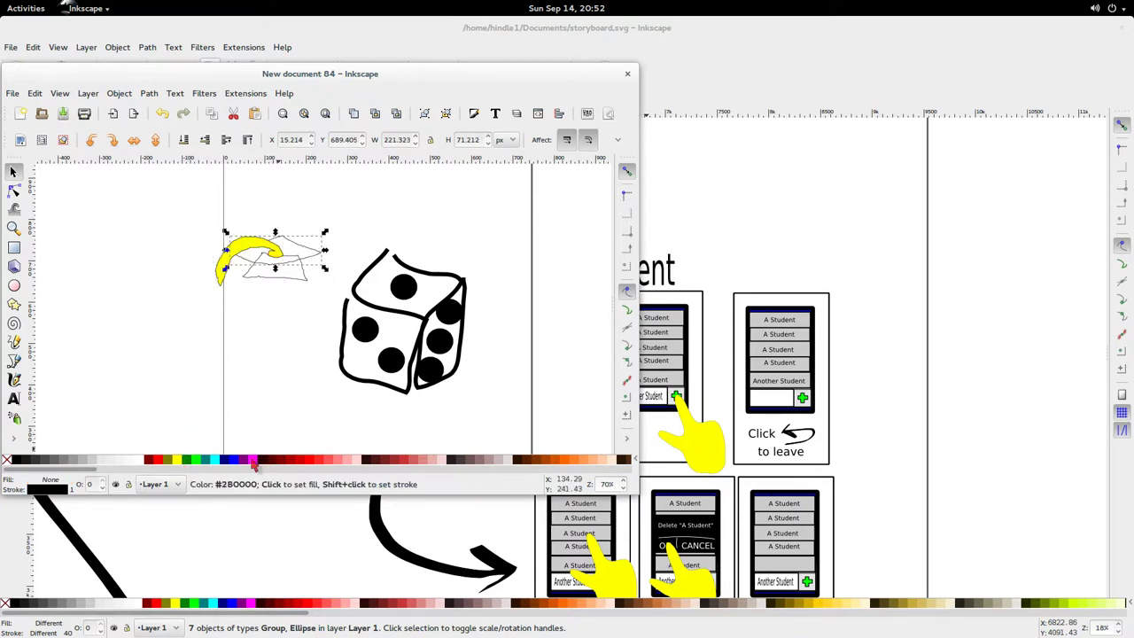
click(190, 460)
click(297, 279)
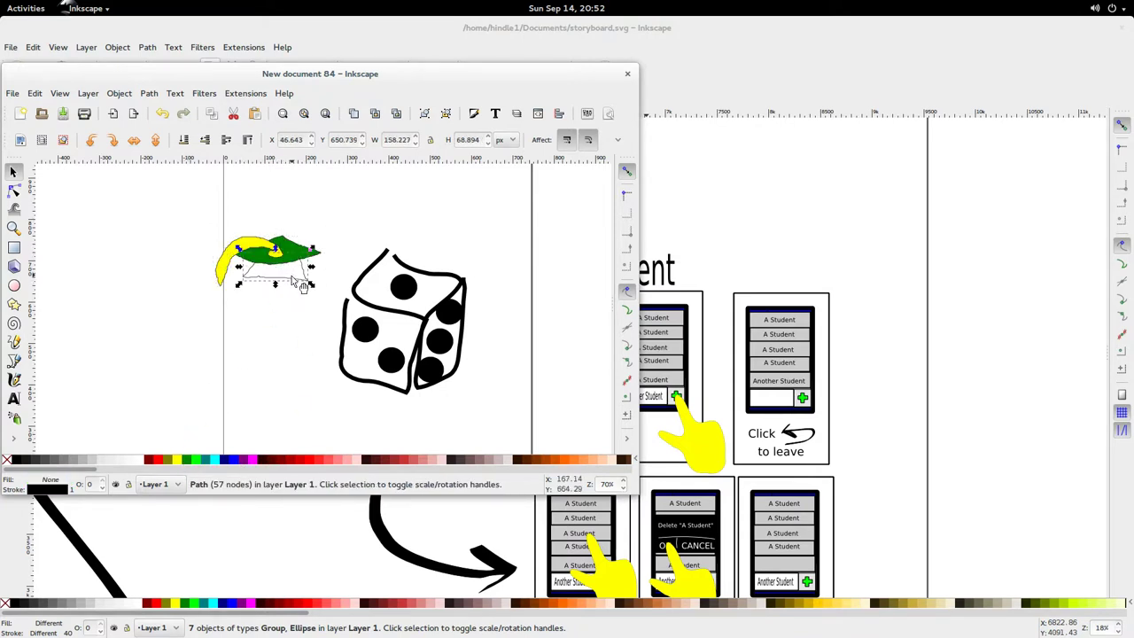
click(196, 460)
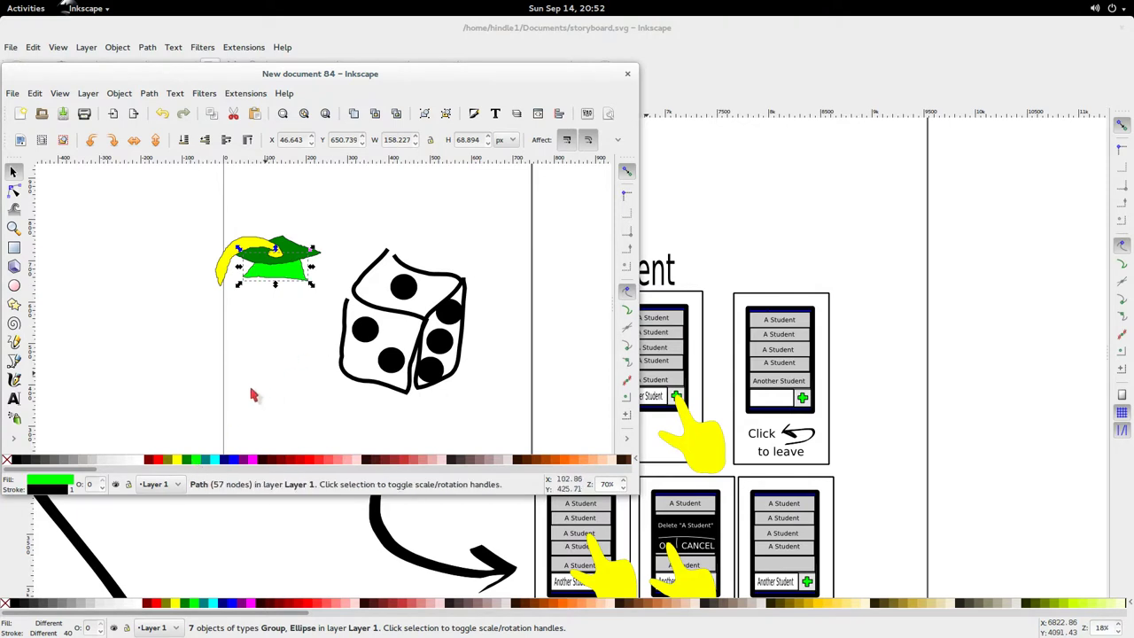
click(192, 460)
Simplify the paths of the tassel, cap top and cap base to smooth their outlines
click(295, 321)
drag(210, 220, 329, 328)
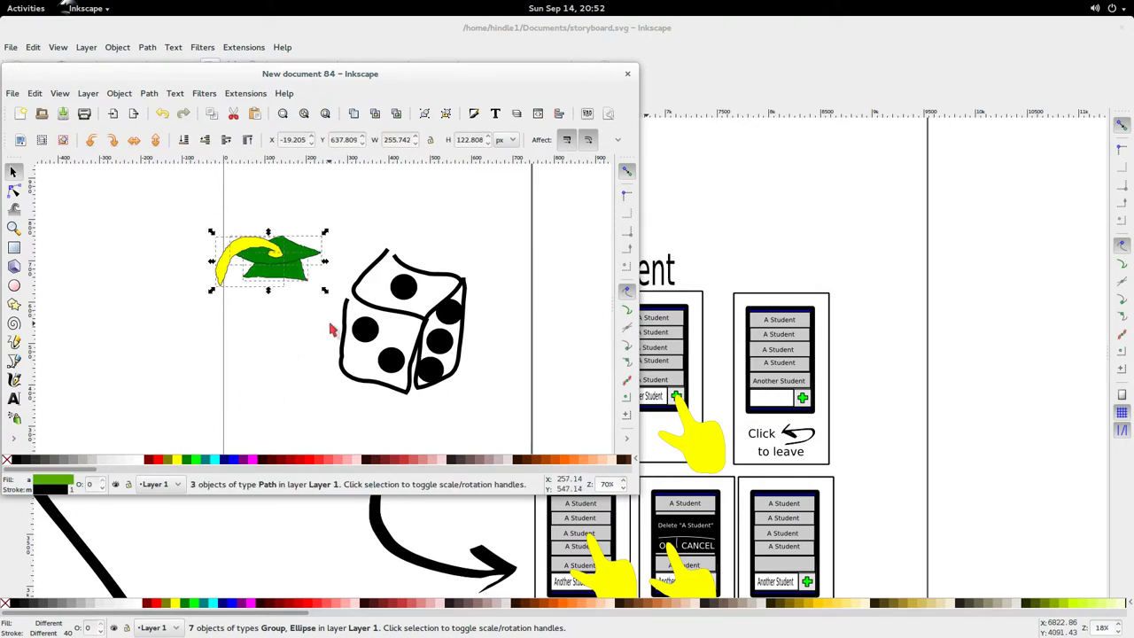
click(332, 329)
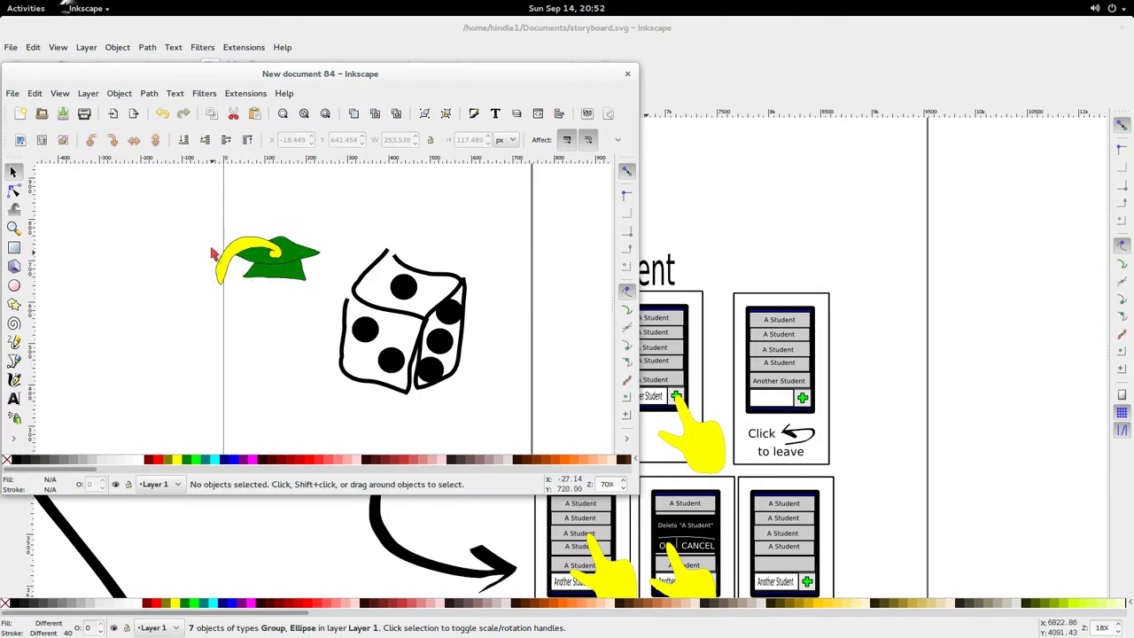
Move the three cap shapes onto the dice, enlarge them to about 435 × 202 px and tilt them counterclockwise
drag(206, 222, 353, 326)
drag(321, 269, 452, 268)
click(454, 266)
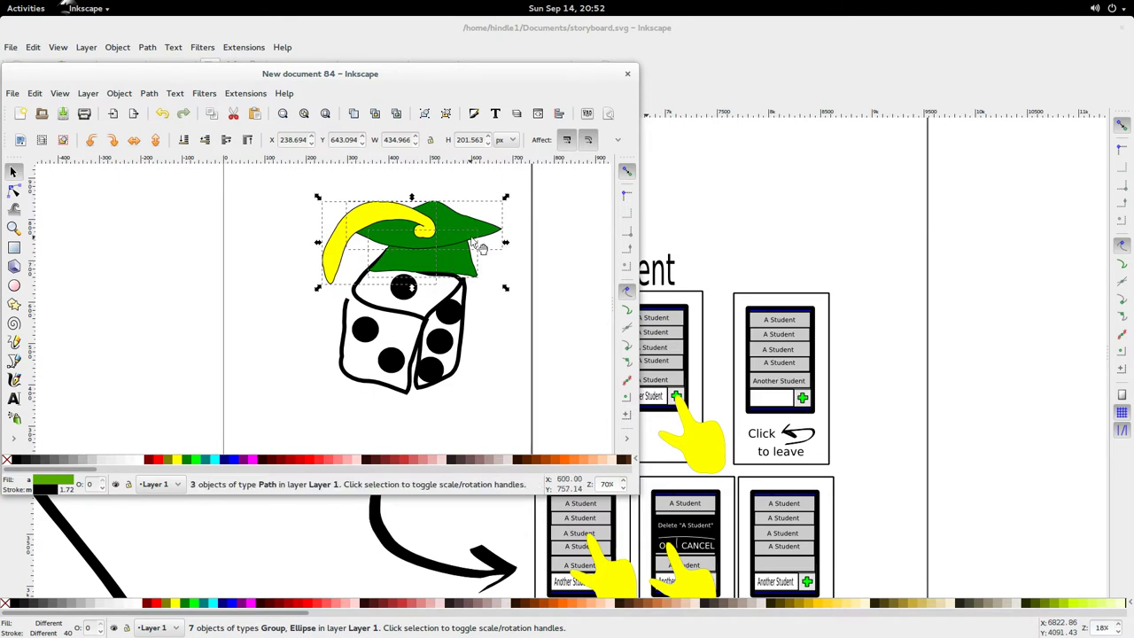
drag(516, 204, 475, 240)
drag(507, 197, 395, 236)
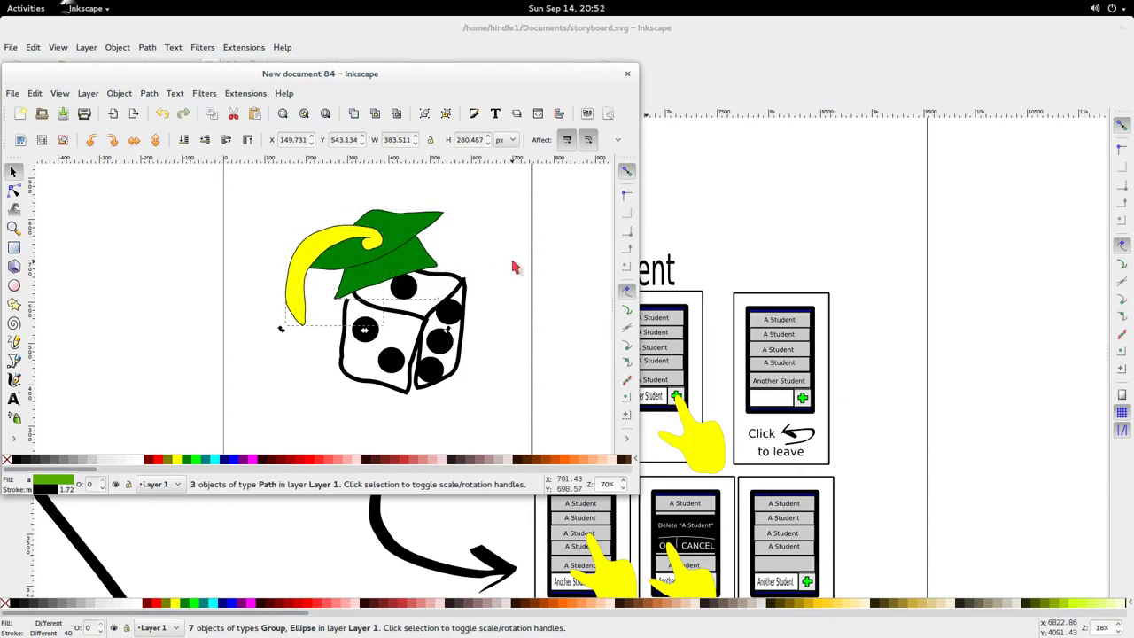
click(505, 351)
Resize the page to fit all of the dice and graduation cap artwork
ctrl+scroll(501, 381, up, 1)
ctrl+scroll(500, 378, down, 2)
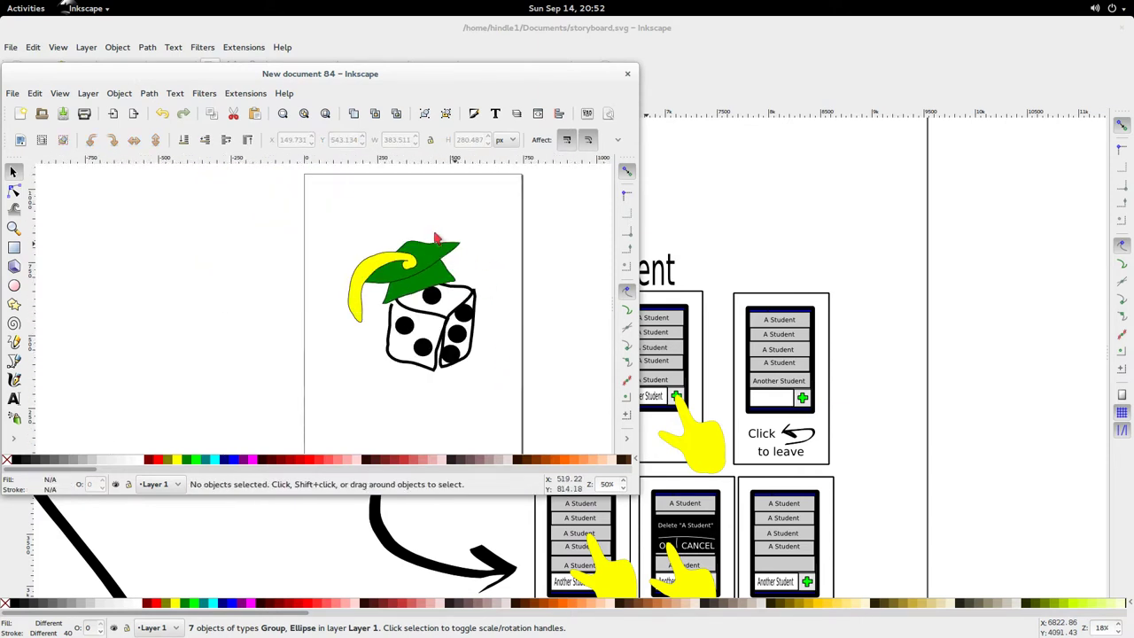
drag(331, 211, 529, 407)
click(528, 407)
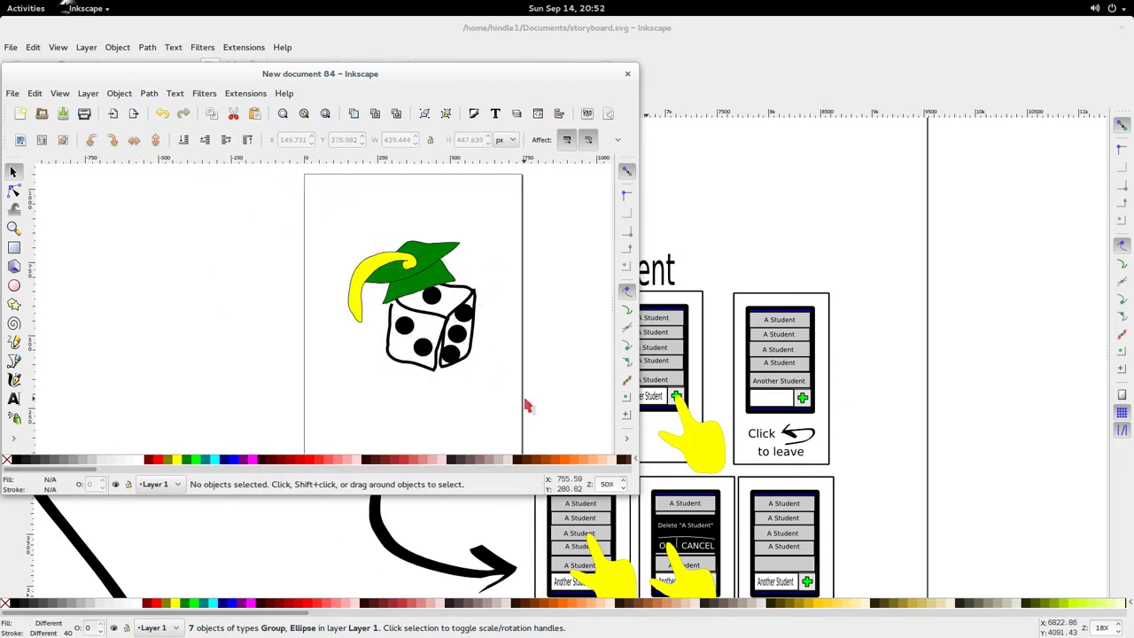
drag(331, 207, 532, 400)
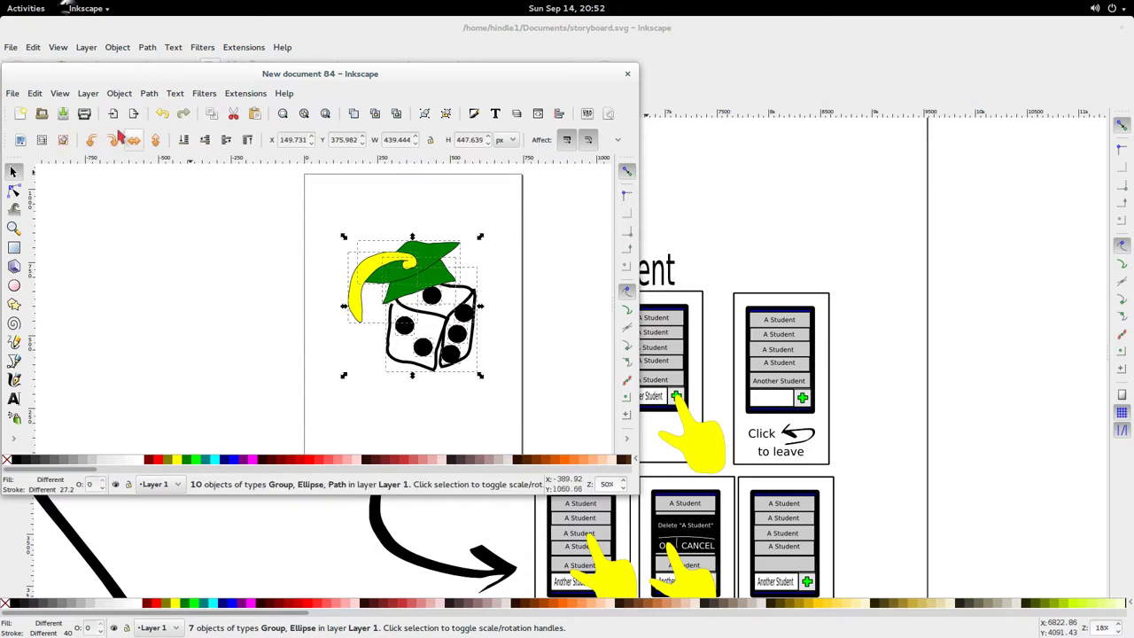
click(13, 95)
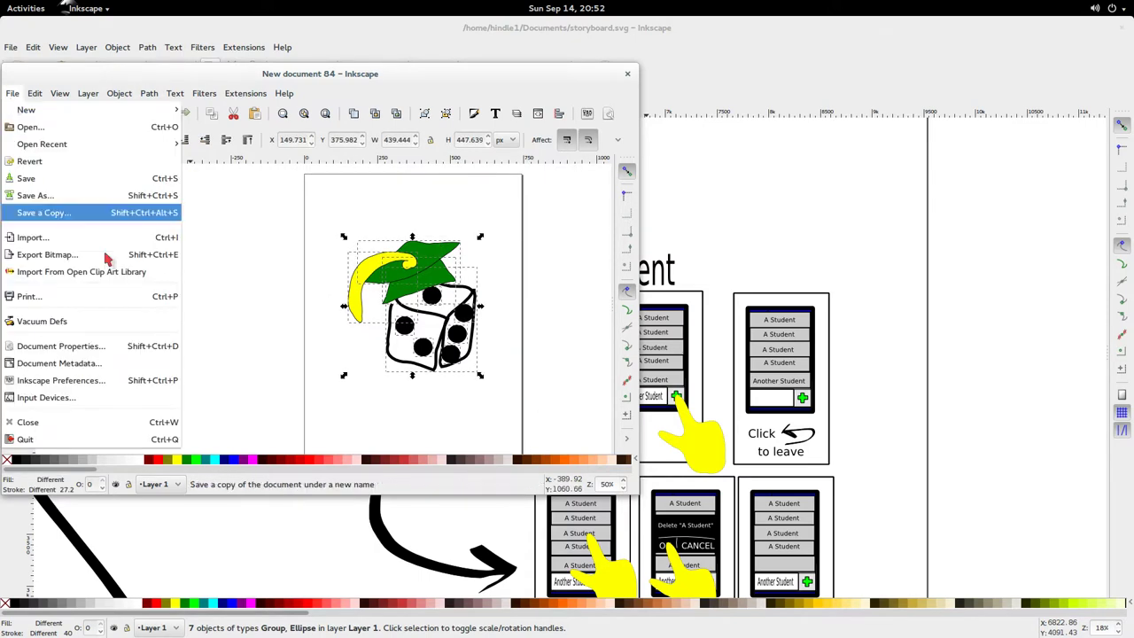
click(132, 353)
click(997, 287)
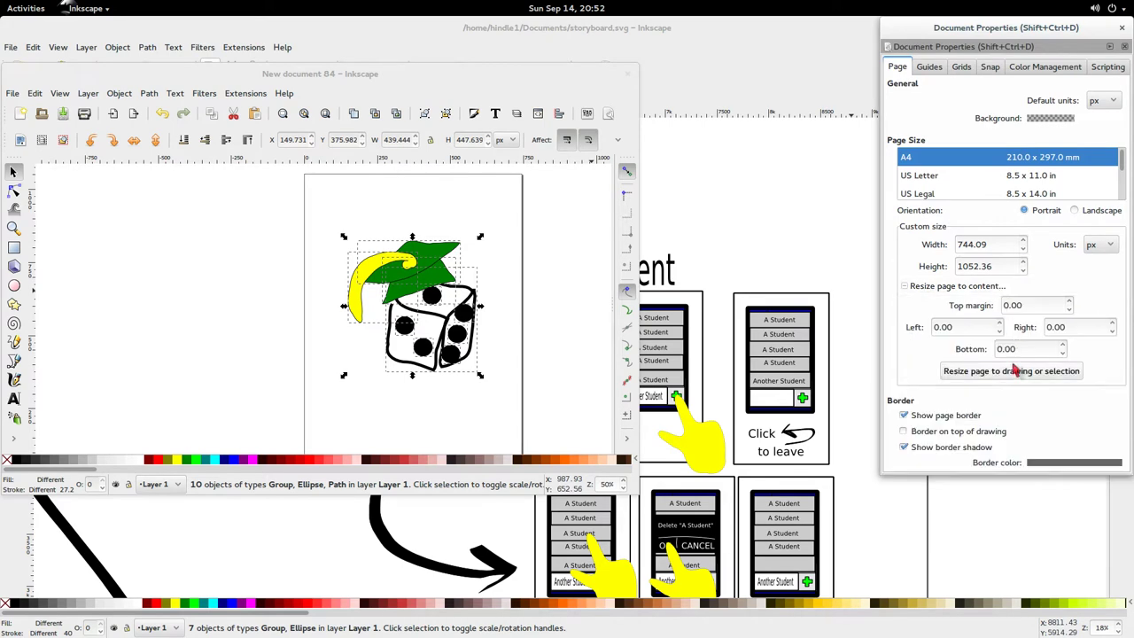
click(1017, 372)
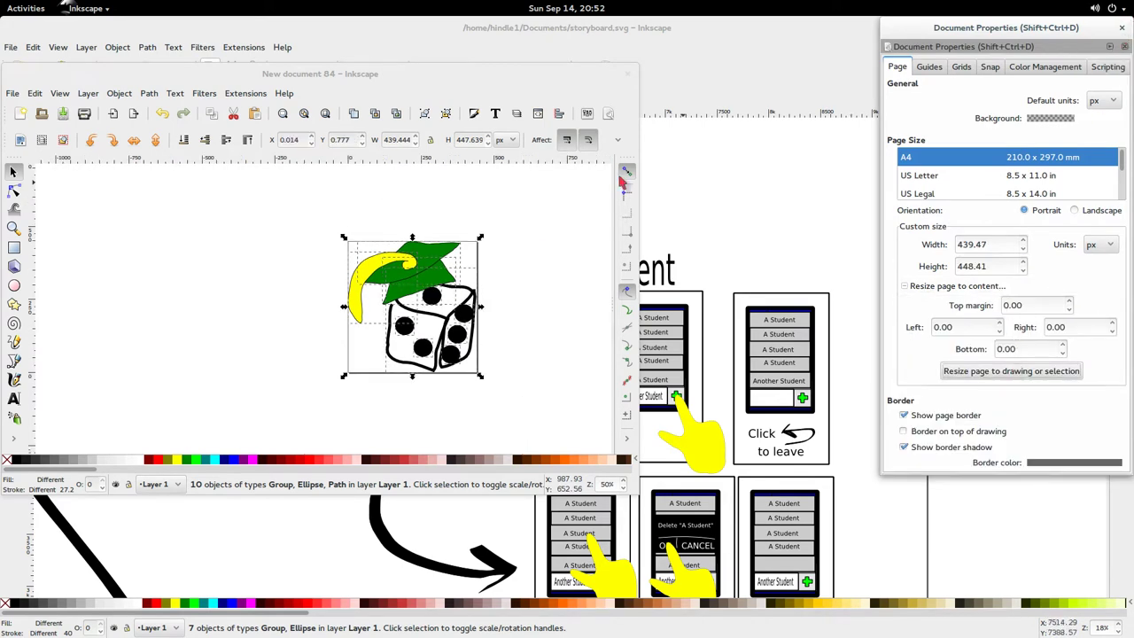
Save the drawing as icong.svg in the workspace/StudentPicker/doc folder and close the document properties
click(521, 234)
key(ctrl+s)
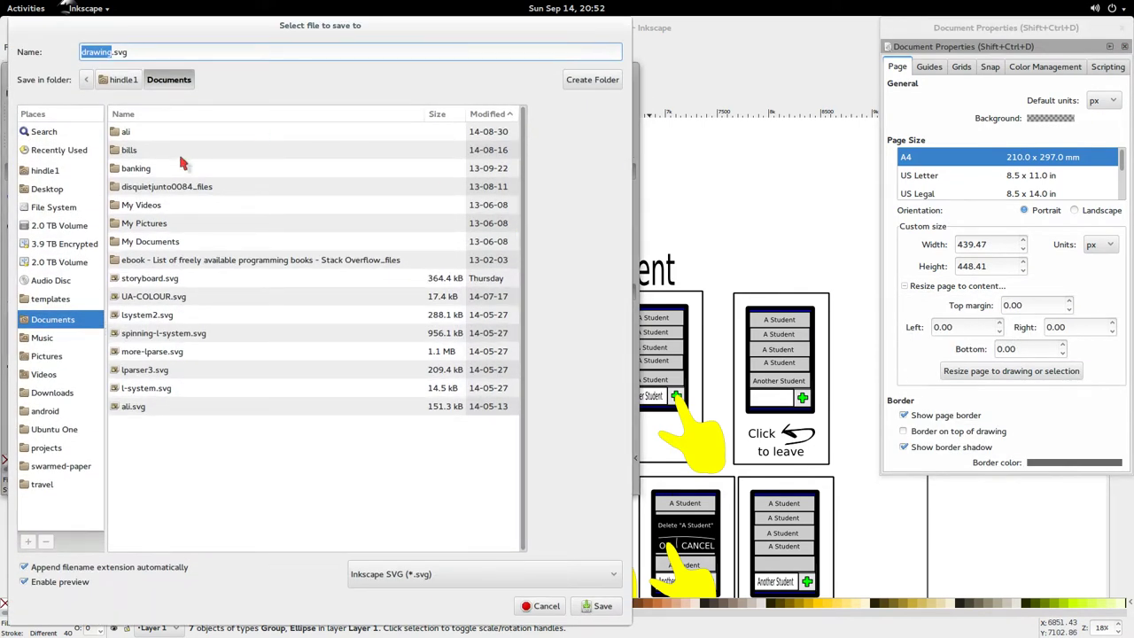
click(123, 80)
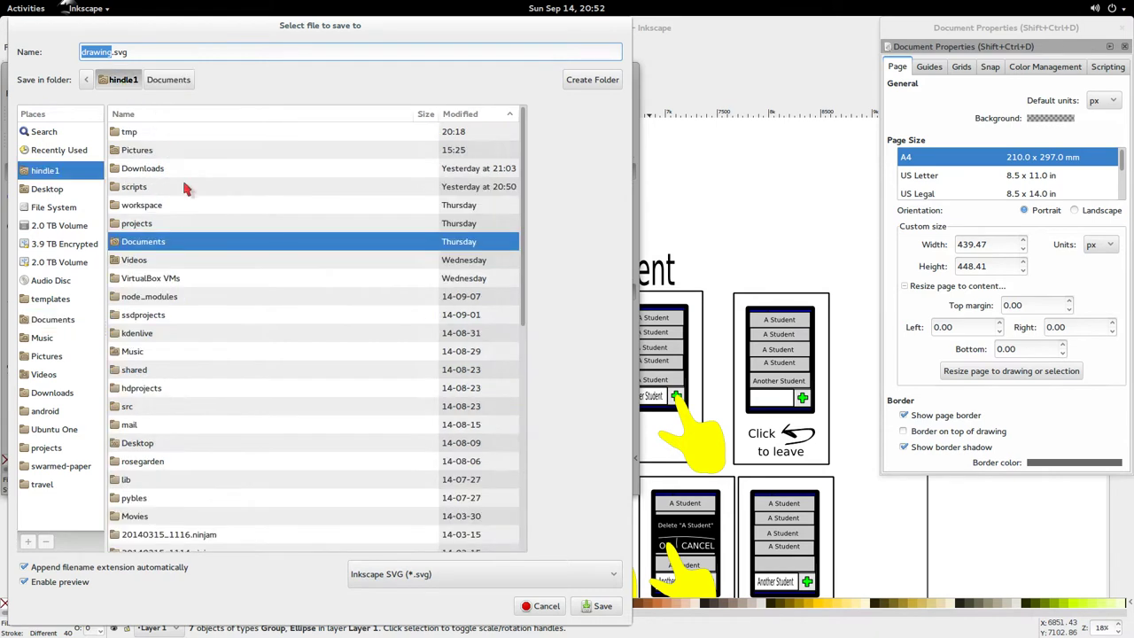
double_click(167, 205)
double_click(170, 150)
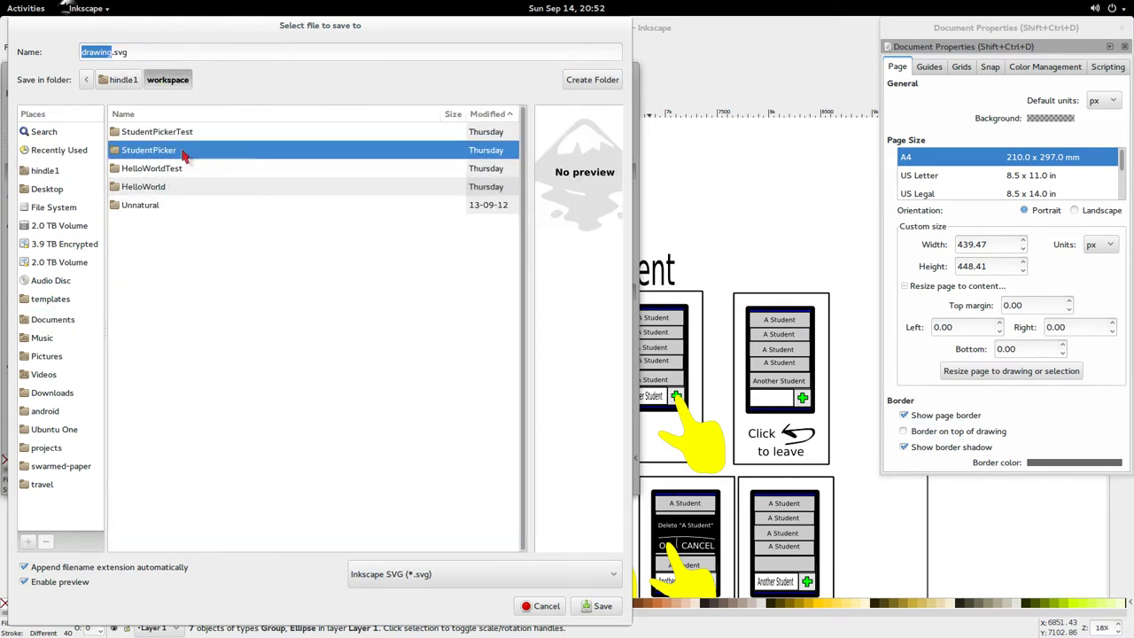
double_click(168, 153)
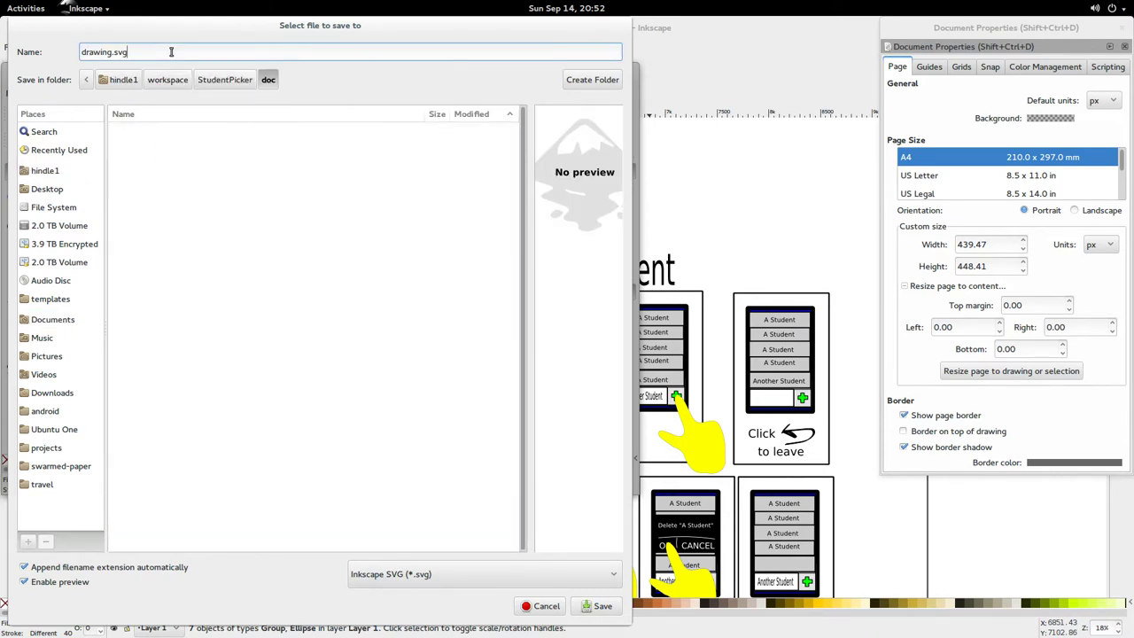
key(BackSpace)
key(Return)
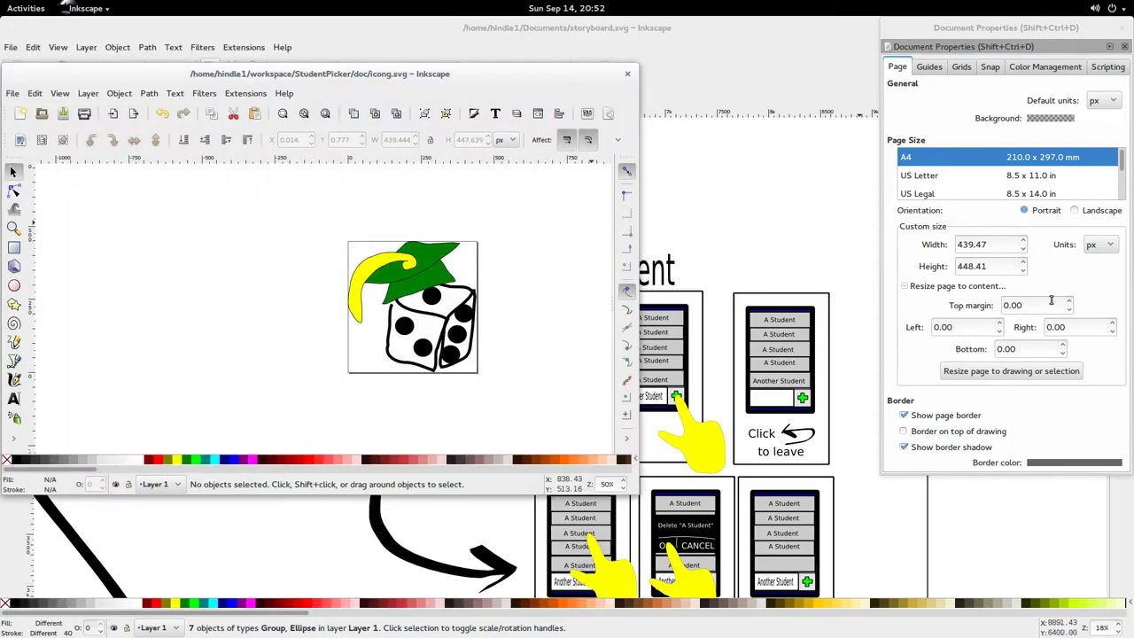
click(1124, 46)
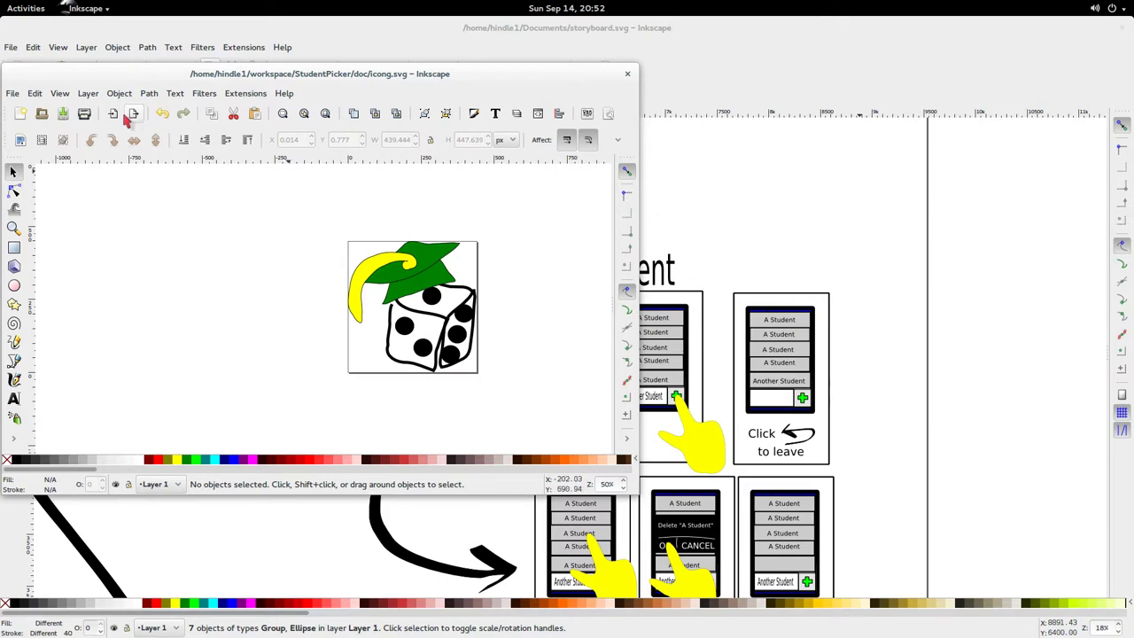
Set up a bitmap export of the page with the file name icon-s.png in the StudentPicker doc folder
click(14, 93)
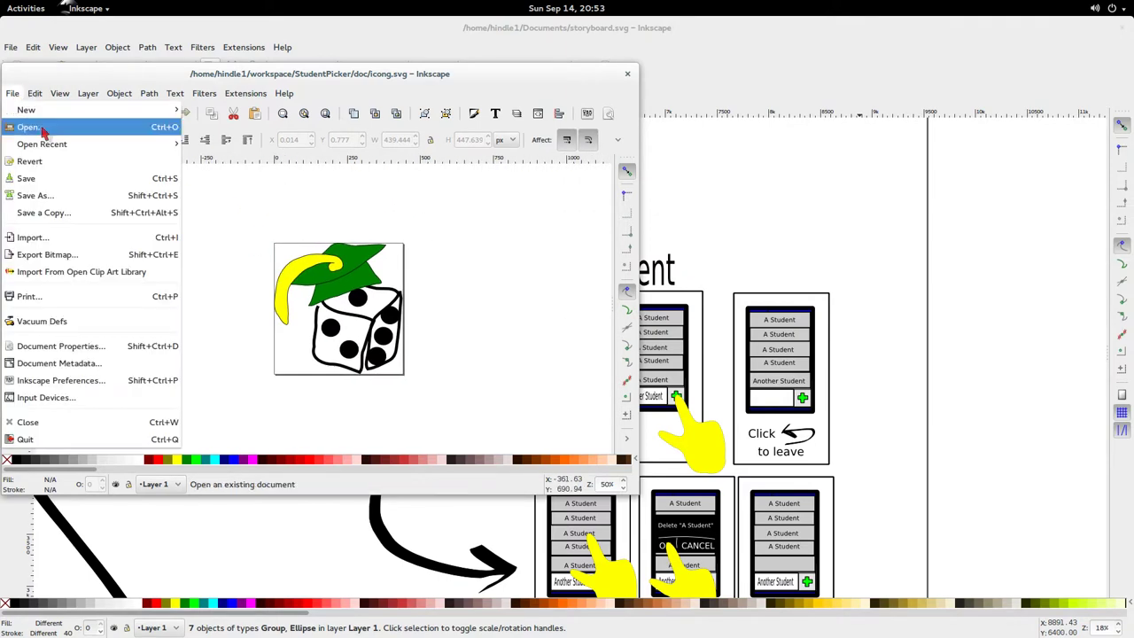
click(46, 255)
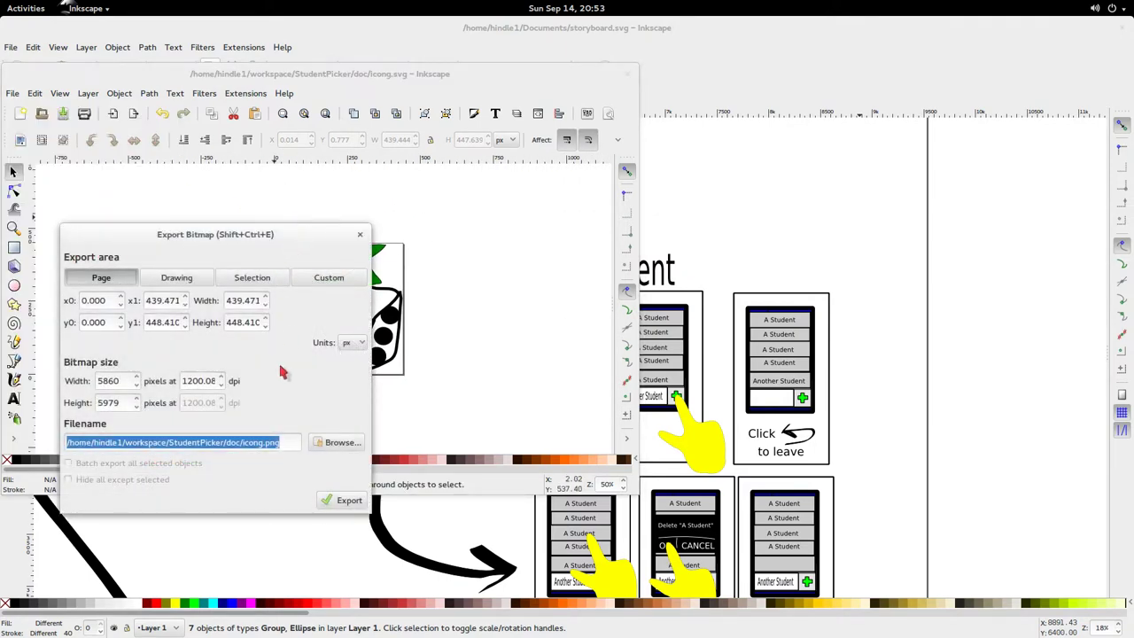
click(267, 443)
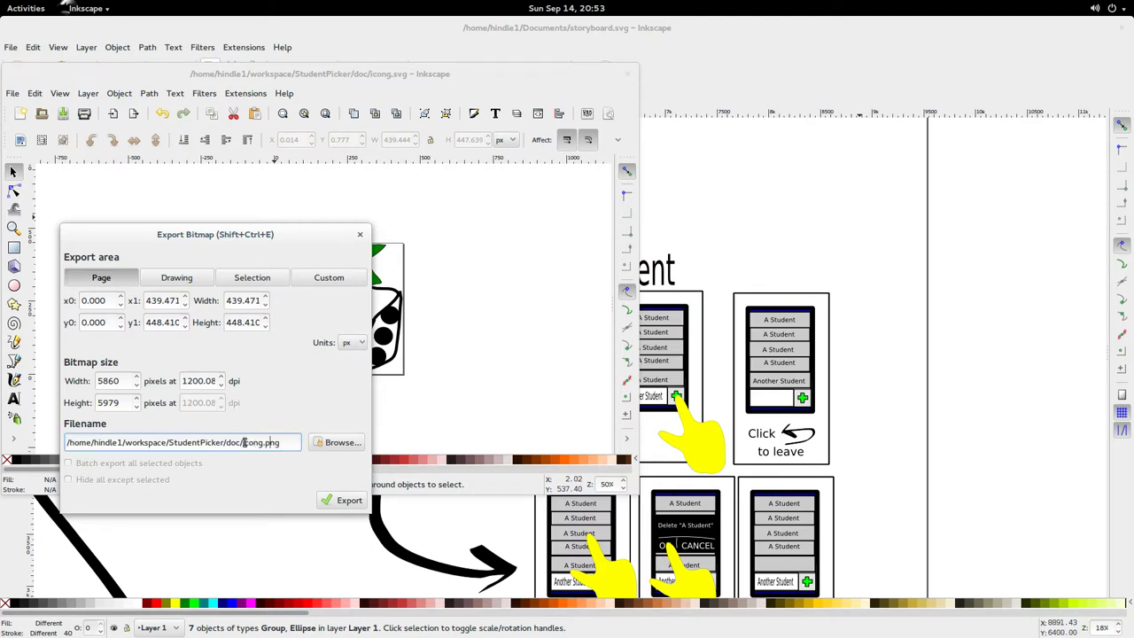
drag(245, 442, 350, 456)
key(BackSpace)
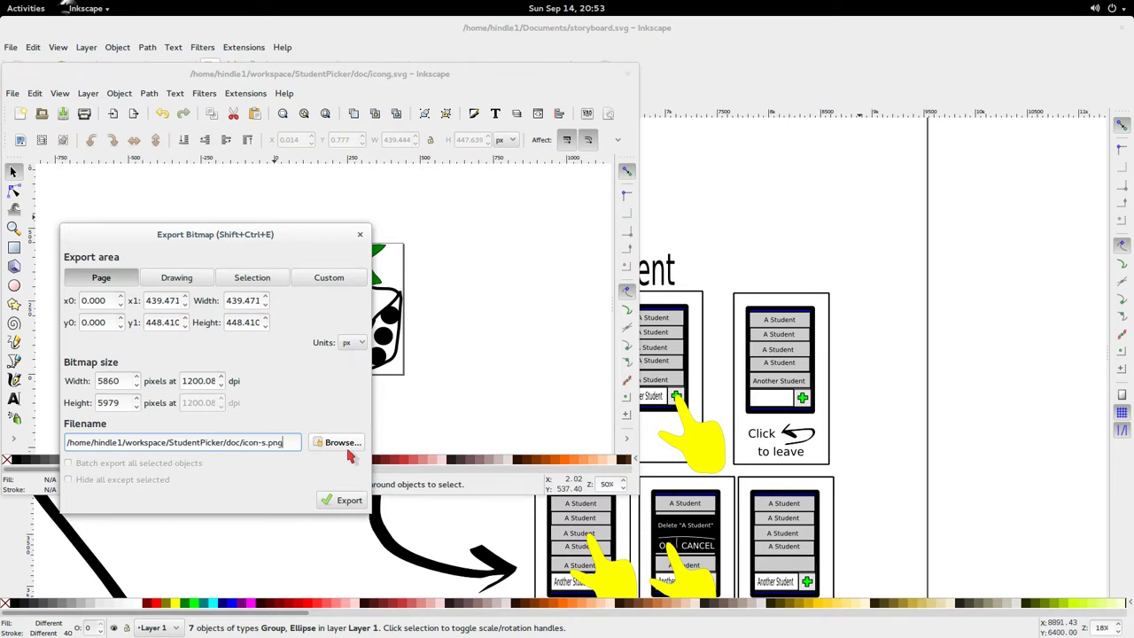
Set the small icon's bitmap size to 98 × 100 pixels and export it
click(124, 382)
click(202, 381)
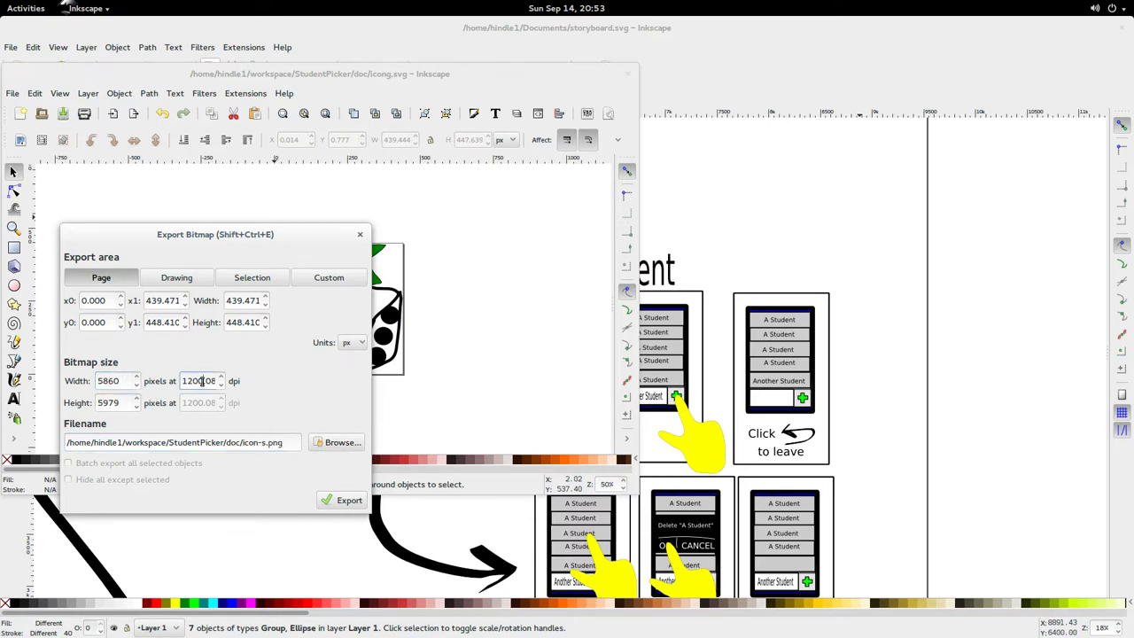
triple_click(202, 381)
text(40)
key(Return)
click(124, 402)
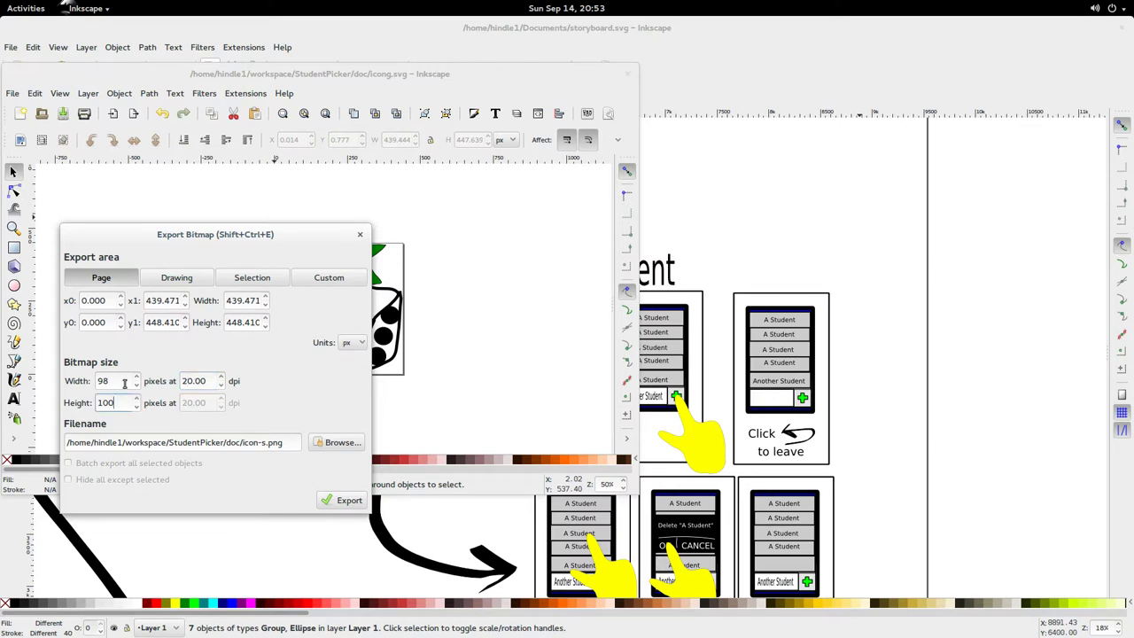
click(124, 381)
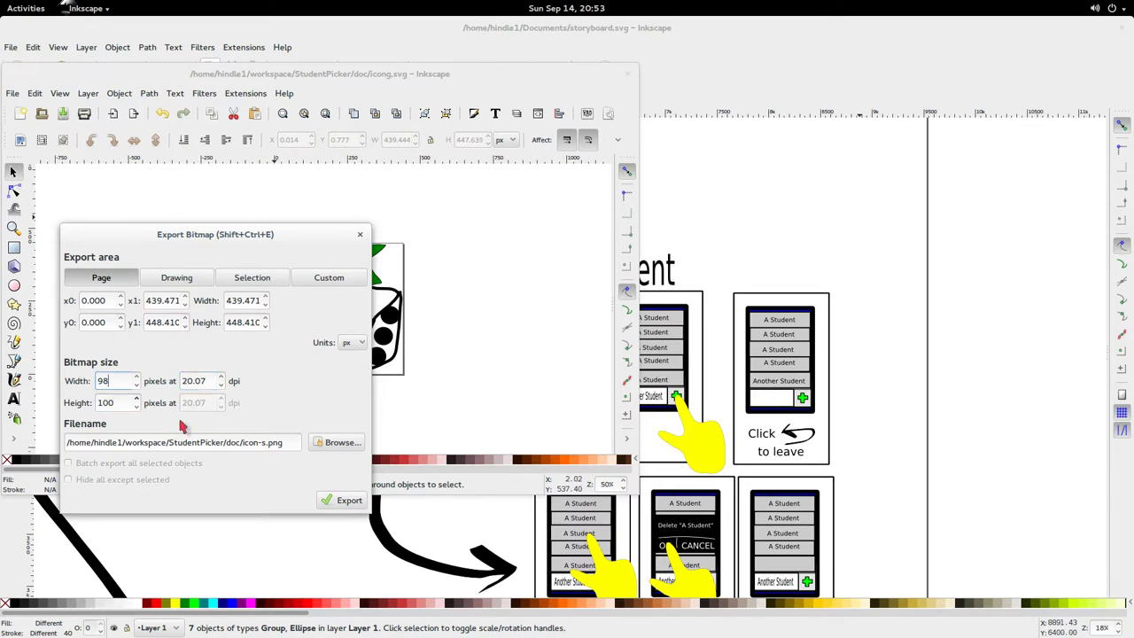
click(349, 500)
Export the page as icon-m.png at 40.07 dpi
click(264, 443)
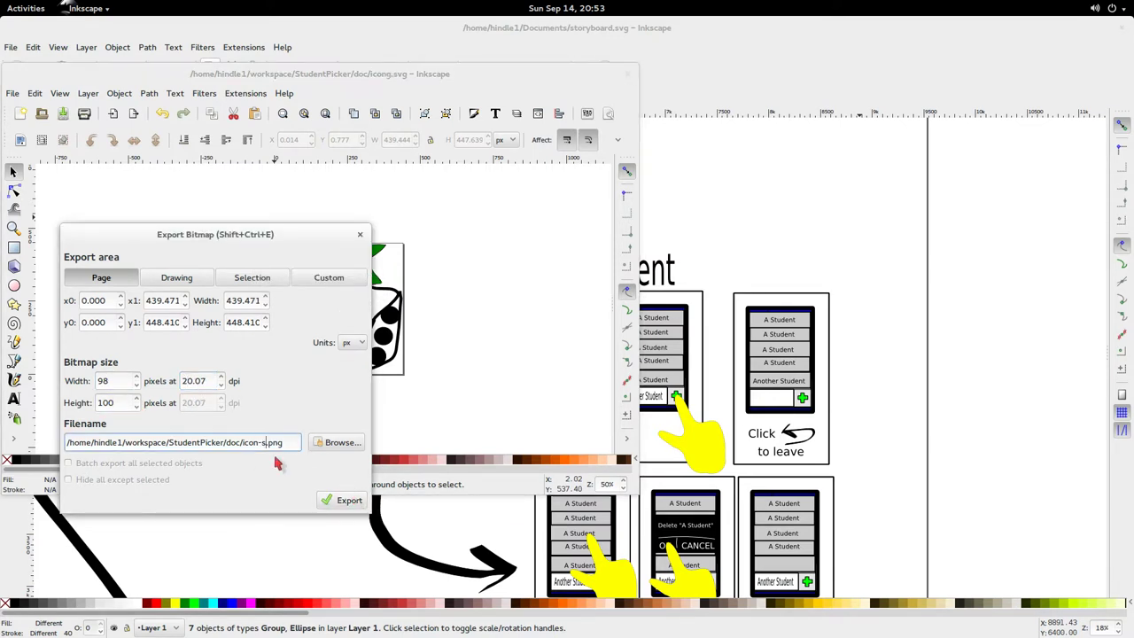
click(182, 381)
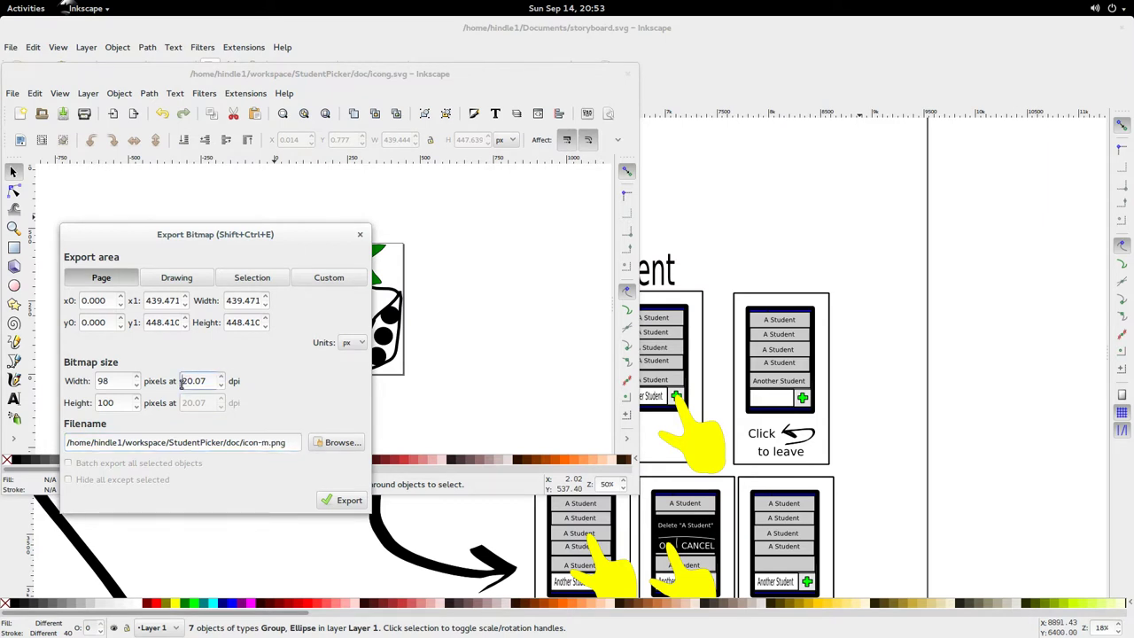
click(330, 500)
Export the page as icon-l.png at 60.07 dpi and close the export dialog
click(262, 442)
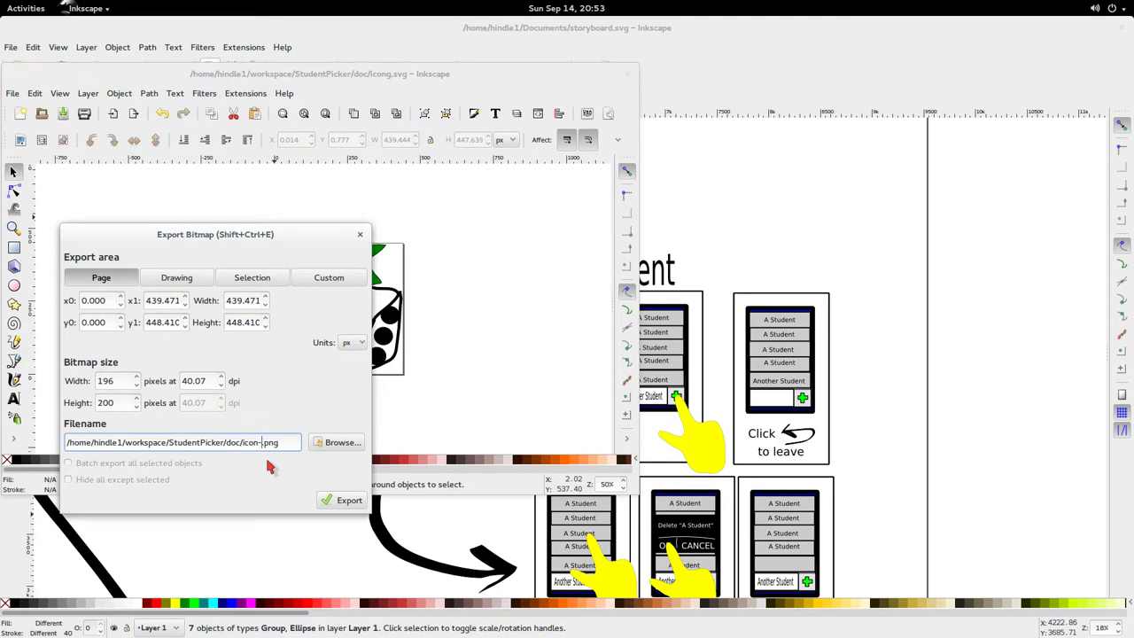
click(186, 381)
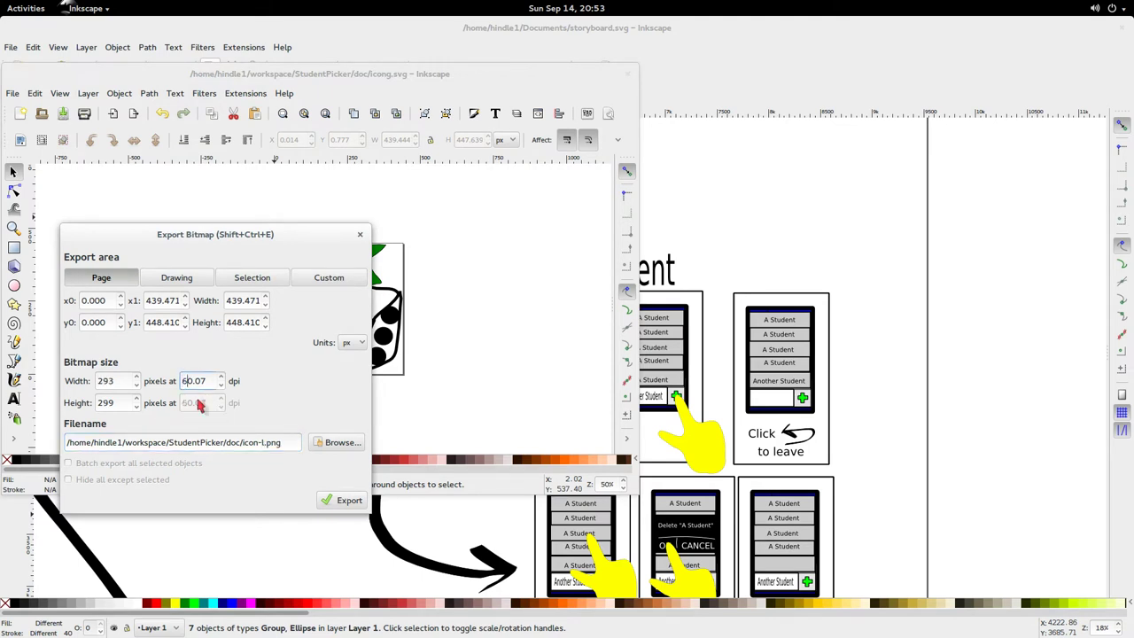
click(343, 501)
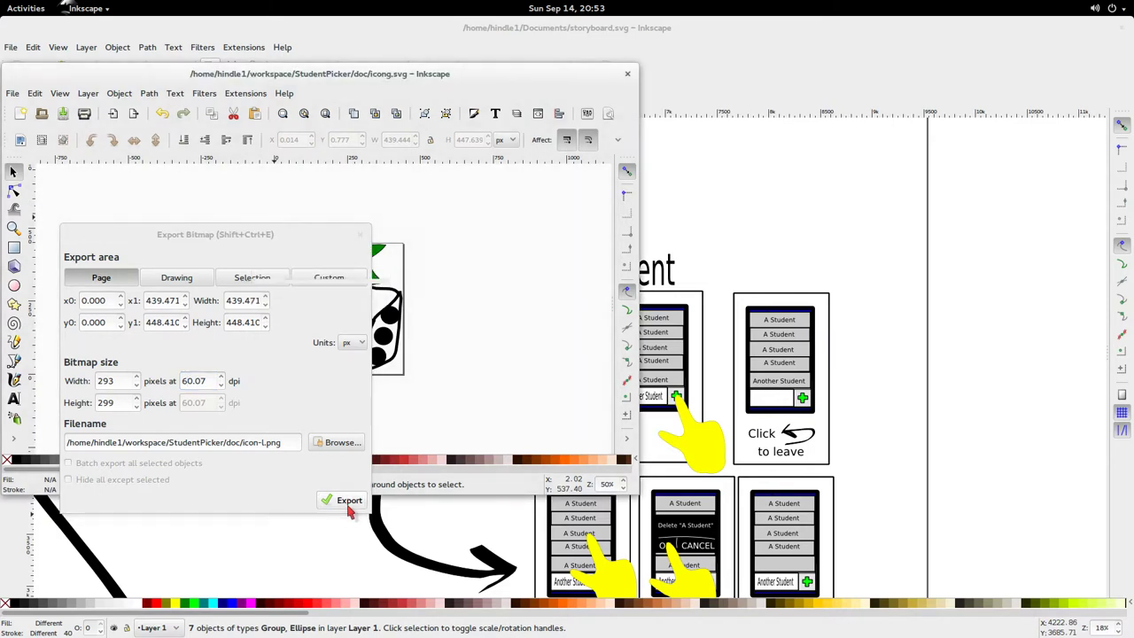
click(361, 237)
Switch to the New document 82 window with the green plus and enlarge that window
drag(273, 227, 350, 249)
key(alt+Tab)
key(alt+Tab)
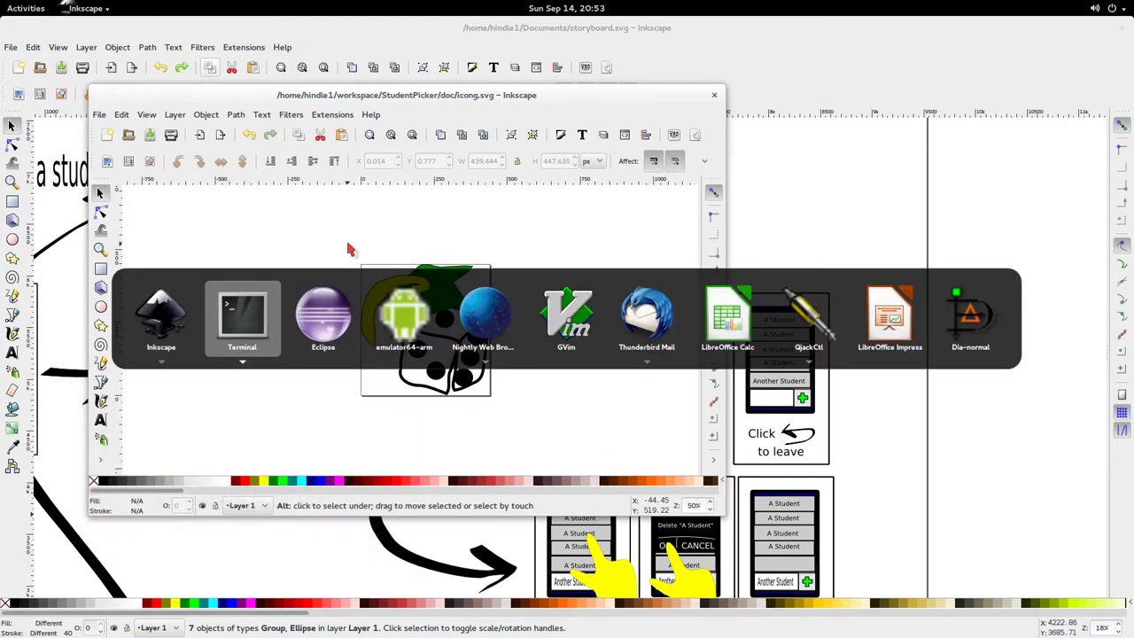
key(alt+shift+Tab)
key(Right)
key(Right)
key(Right)
key(Left)
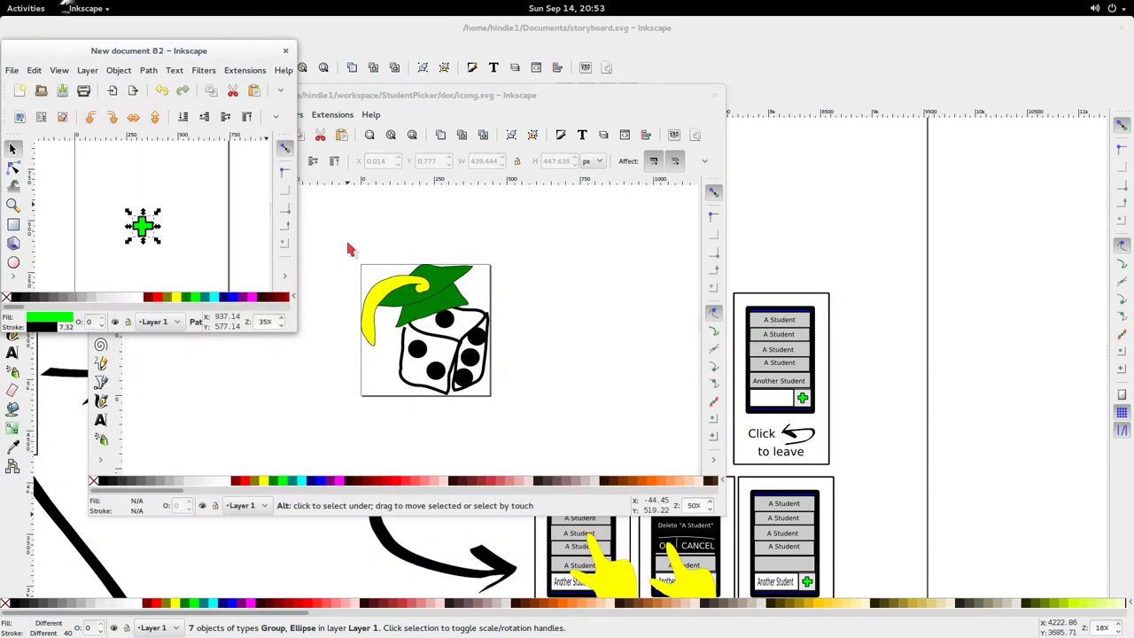
drag(288, 326, 508, 436)
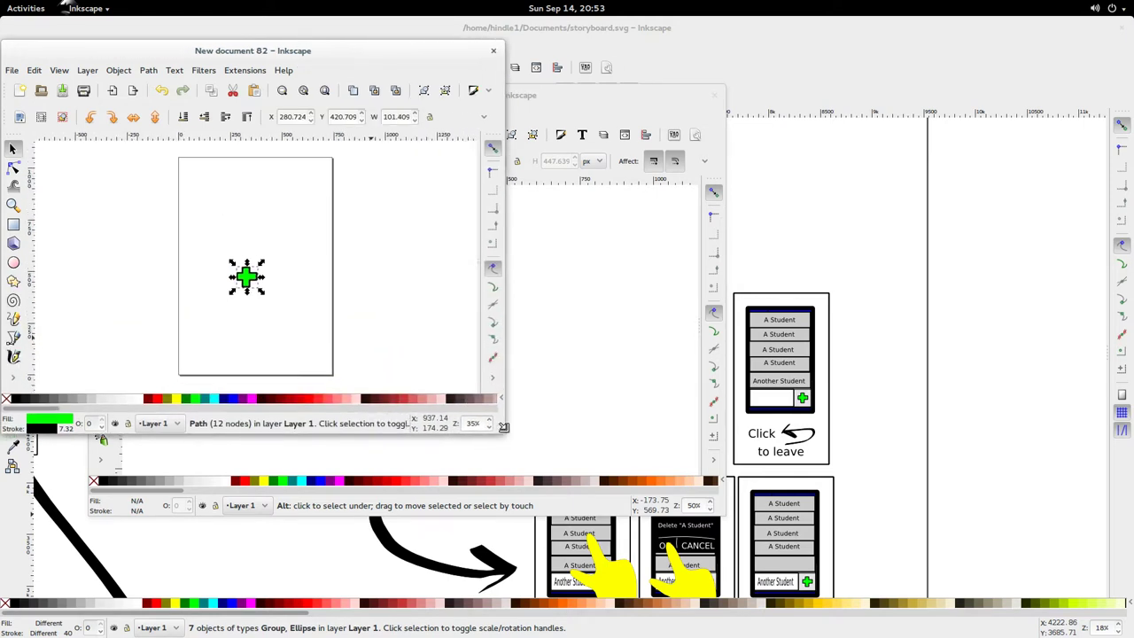
Reposition the green plus on the page and lengthen its left arm outward by about 9.3 px by moving its end nodes
ctrl+scroll(284, 293, up, 6)
drag(254, 224, 417, 317)
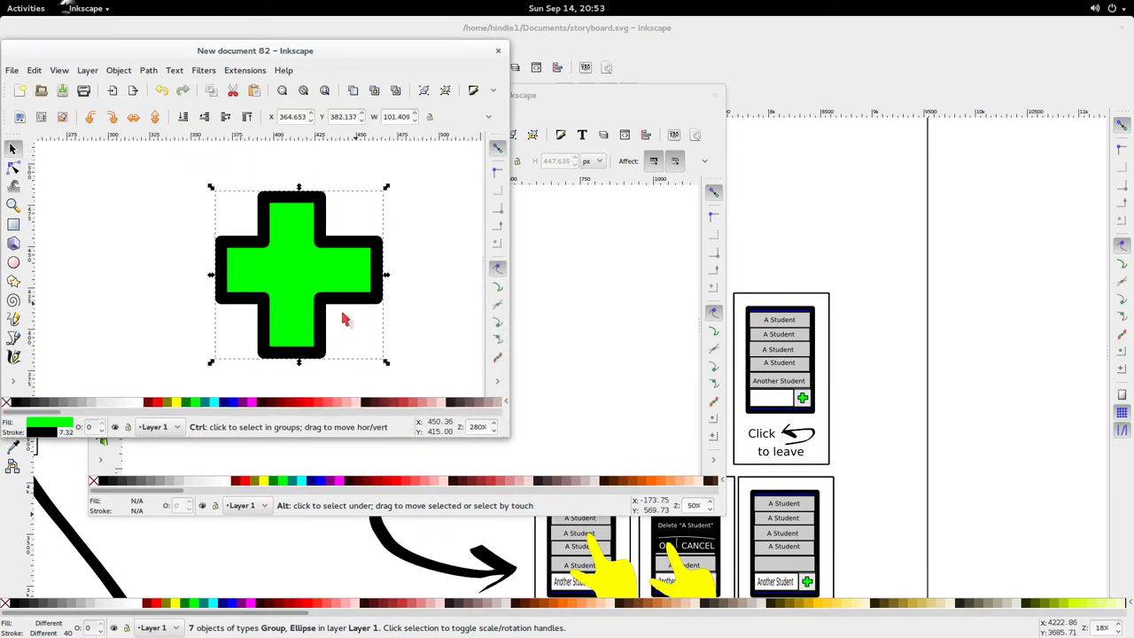
ctrl+scroll(381, 318, down, 2)
key(n)
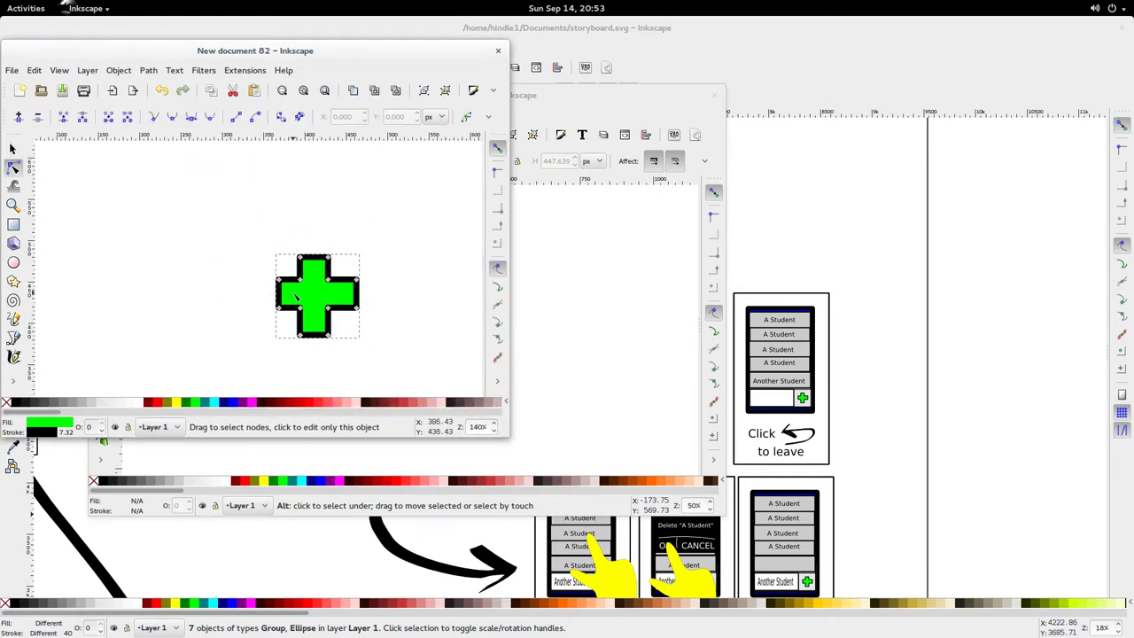
drag(286, 281, 272, 309)
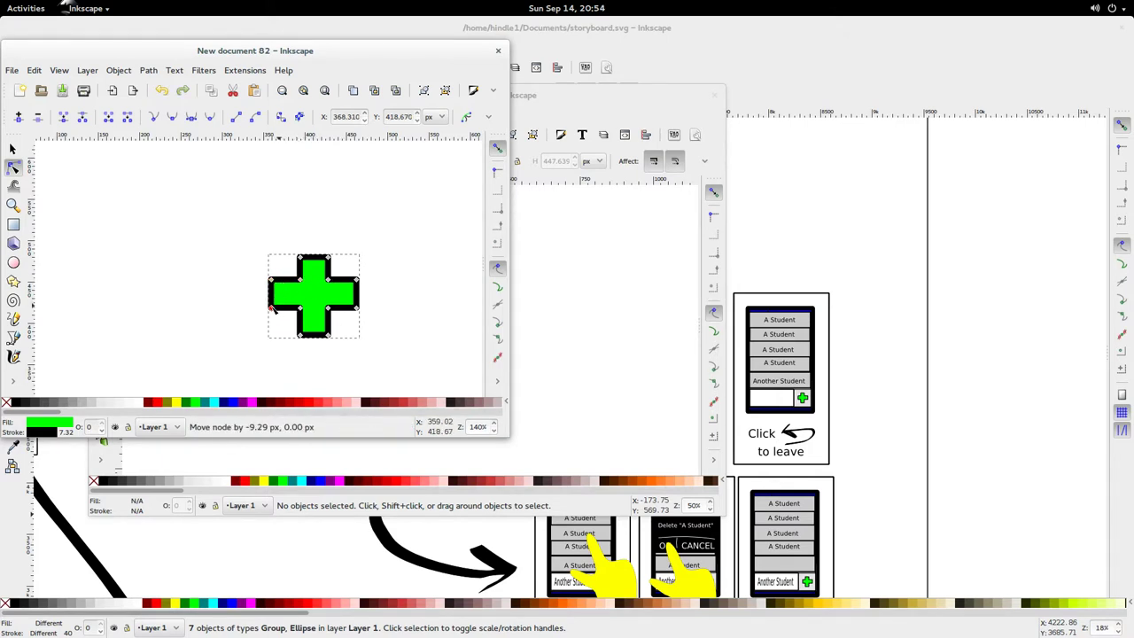
click(198, 317)
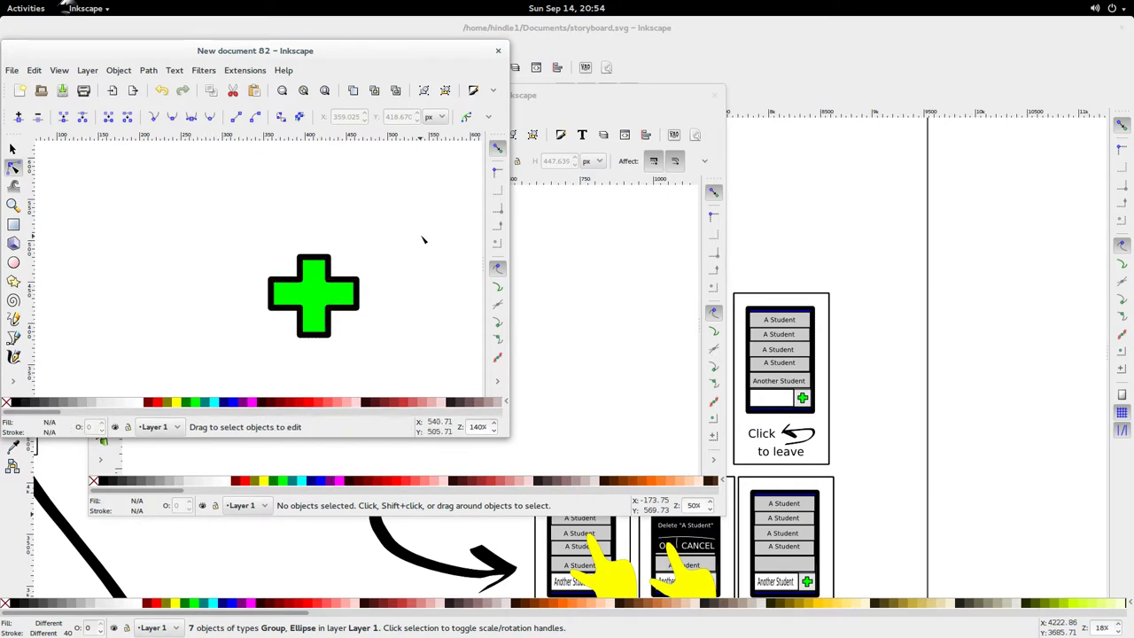
Select the whole green plus to examine its outline up close, and return to the icong.svg window
key(s)
click(328, 302)
click(375, 302)
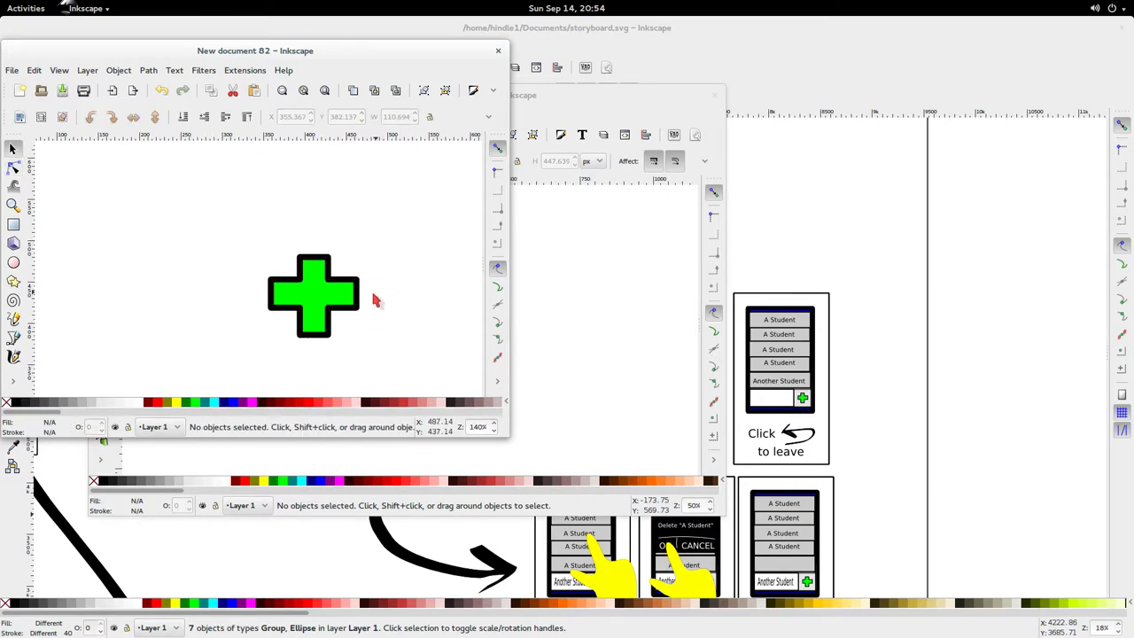
click(348, 304)
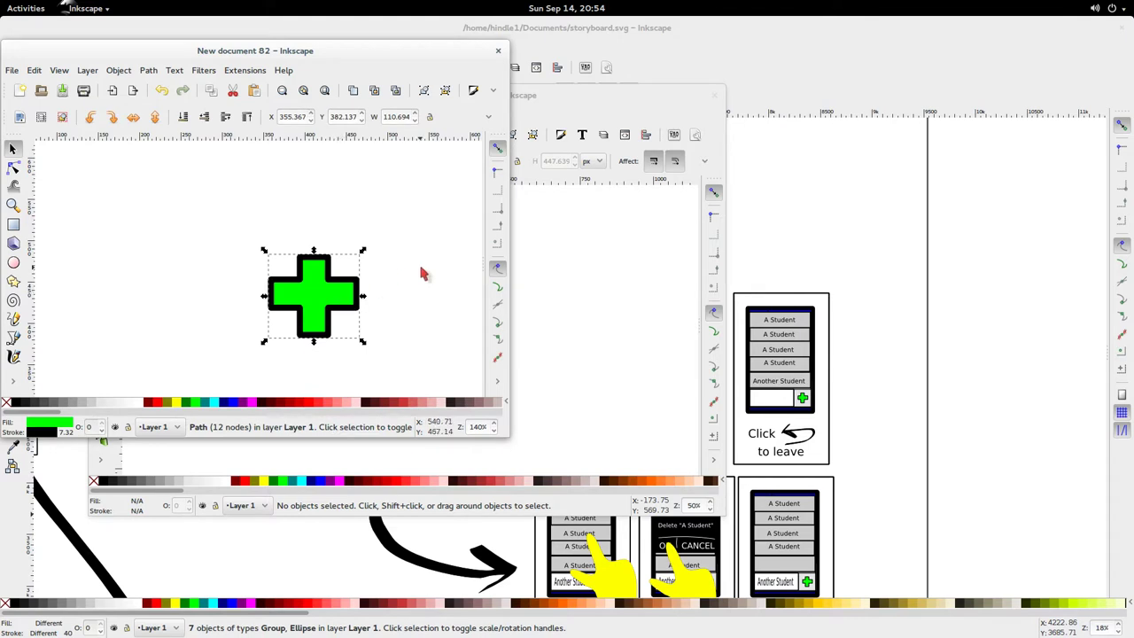
scroll(381, 307, up, 2)
scroll(379, 301, down, 1)
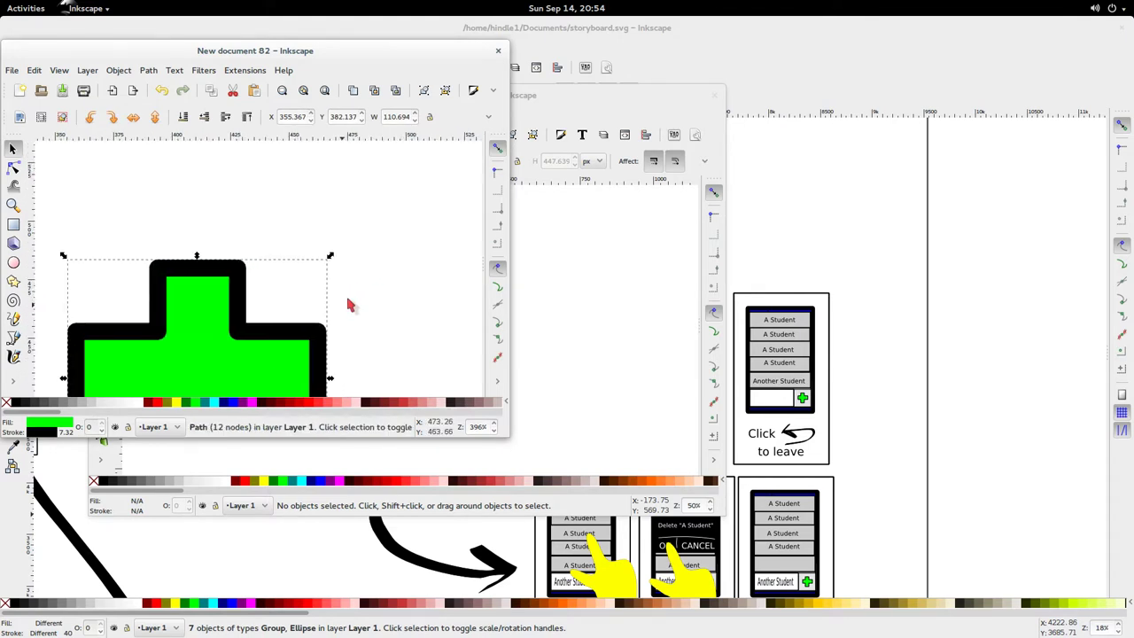
drag(349, 307, 422, 178)
scroll(423, 177, up, 1)
click(554, 281)
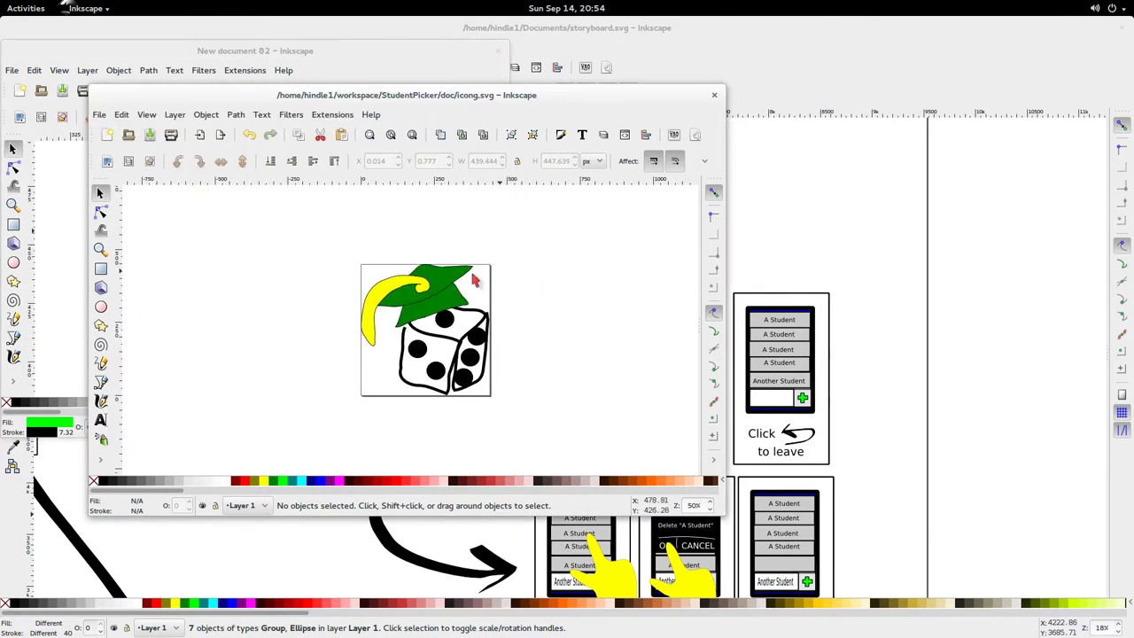
Copy the graduation cap pieces from icong.svg and paste them into the New document 82 window with the green plus
key(Tab)
click(312, 252)
drag(312, 252, 498, 356)
key(ctrl+c)
click(125, 53)
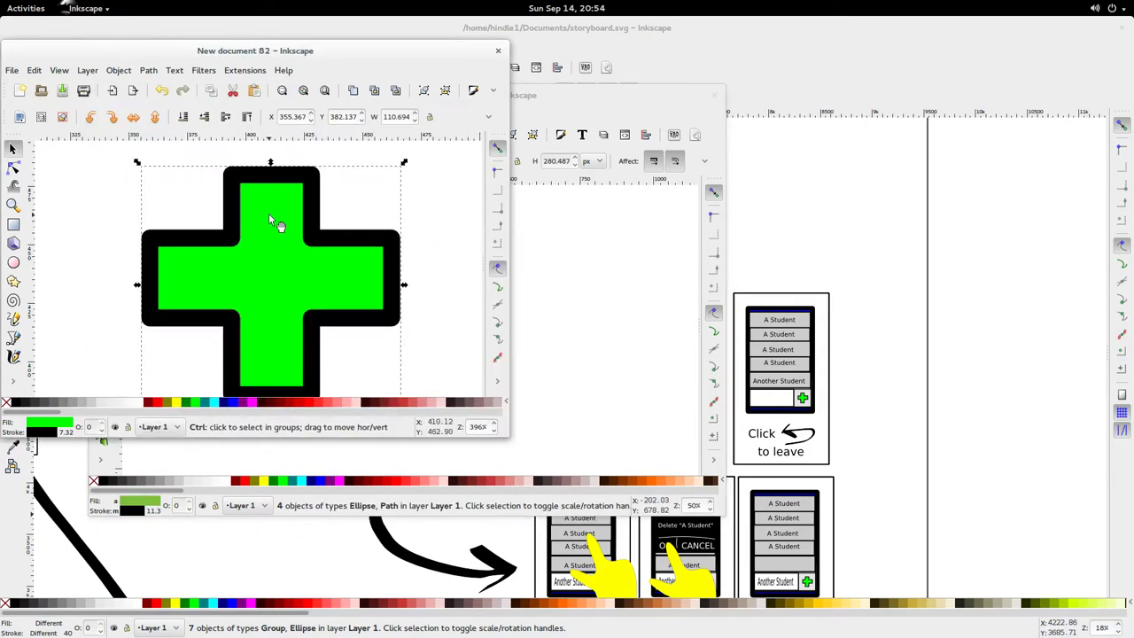
key(ctrl+v)
Delete the stray black dot that was pasted along with the cap
scroll(410, 275, down, 6)
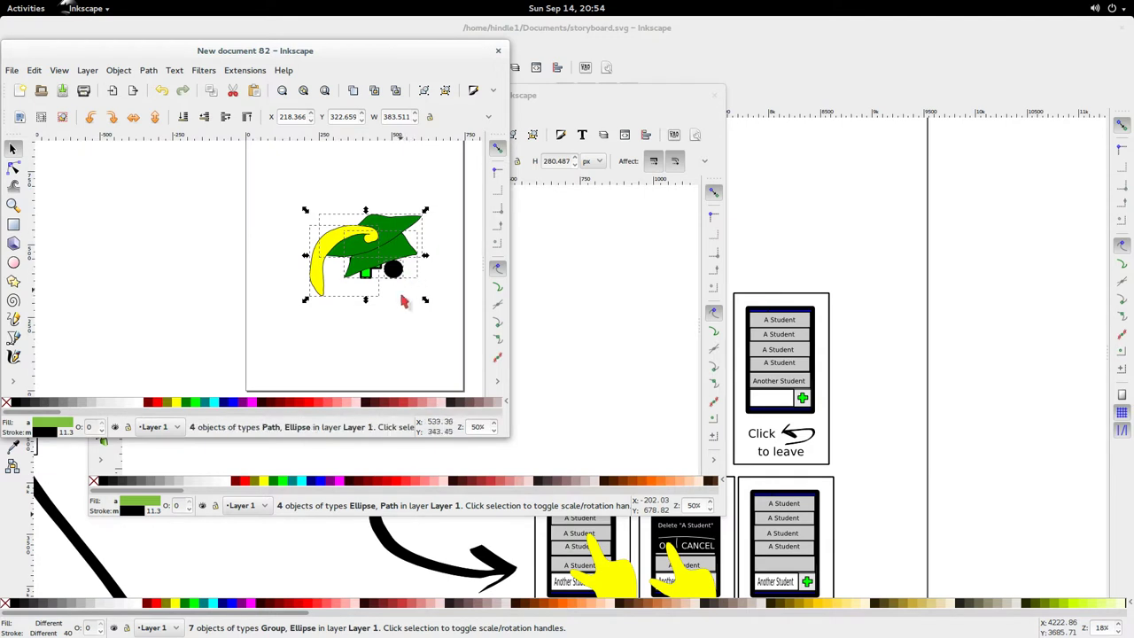
ctrl+click(395, 269)
key(Delete)
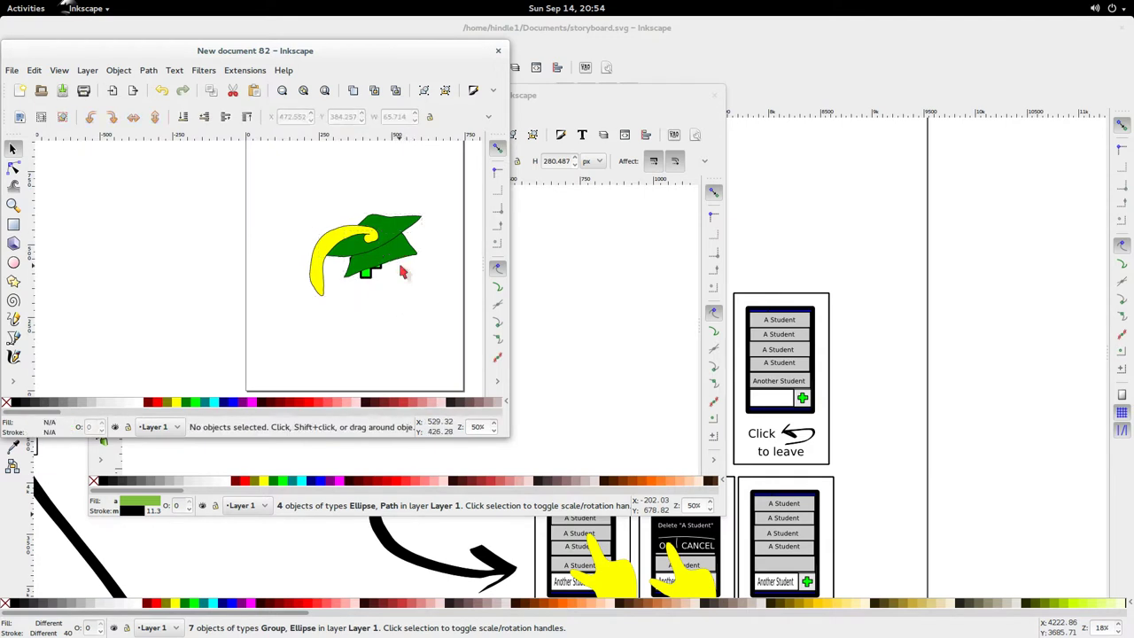
Move the green plus out from under the cap to a clear spot below it on the page
click(388, 220)
click(417, 282)
drag(296, 190, 450, 341)
click(405, 301)
drag(374, 278, 397, 355)
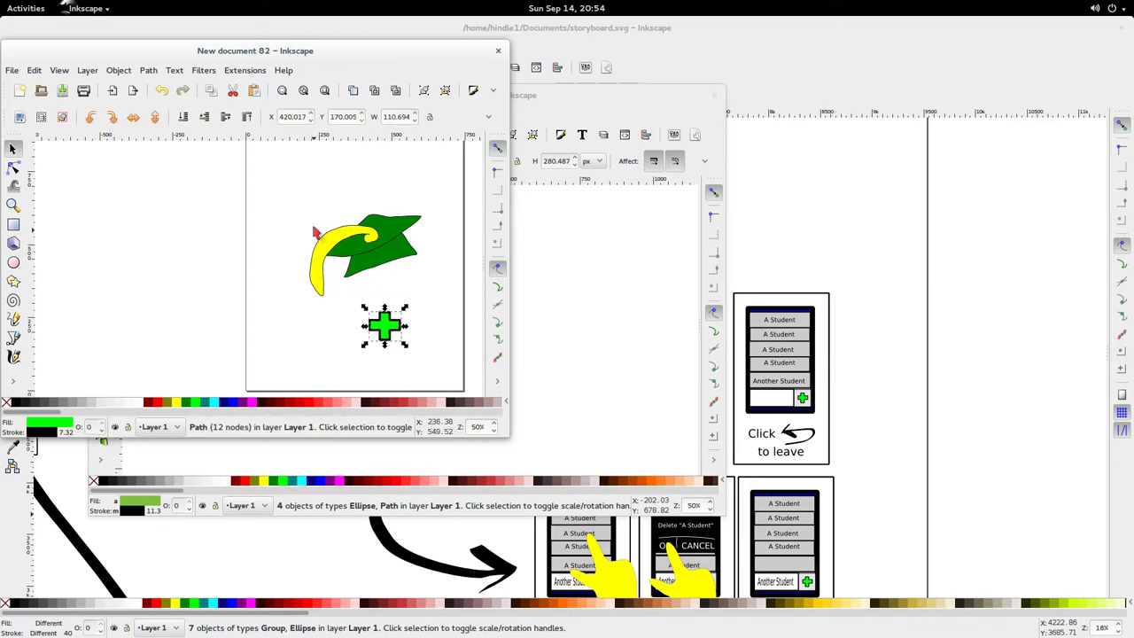
Move the three cap pieces onto the green plus and scale them to about 60 px wide
drag(273, 177, 374, 318)
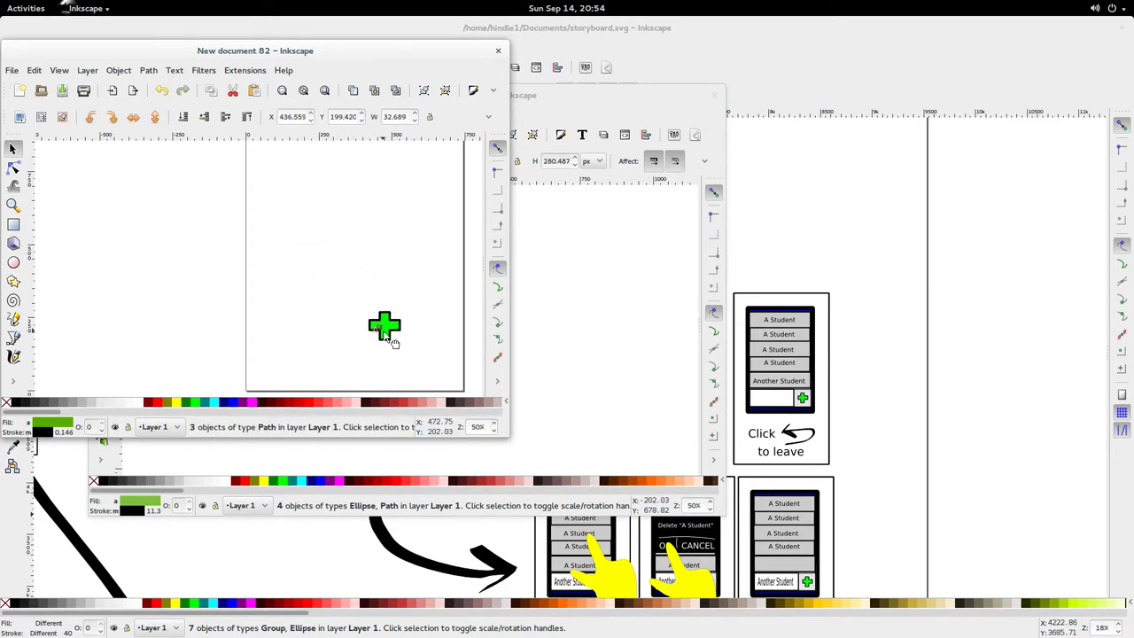
ctrl+scroll(380, 323, up, 7)
drag(259, 206, 348, 237)
drag(378, 294, 469, 358)
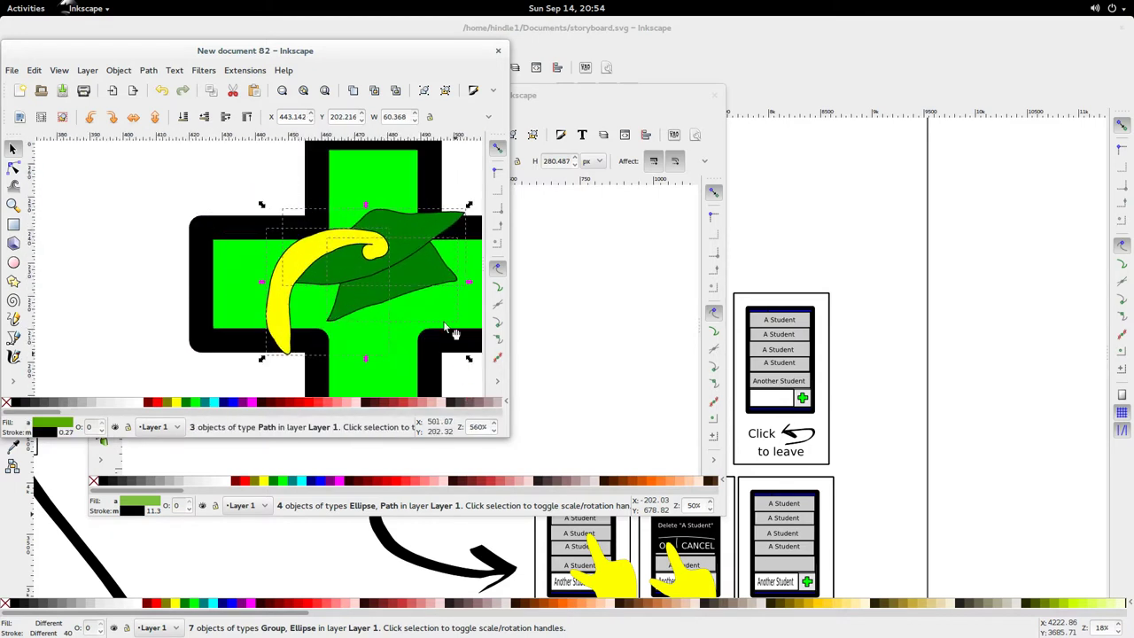
scroll(399, 257, right, 2)
Rotate the cap until it sits roughly level, enlarge it to about 93 px wide and shift it toward the plus's outer left edge
drag(390, 203, 335, 259)
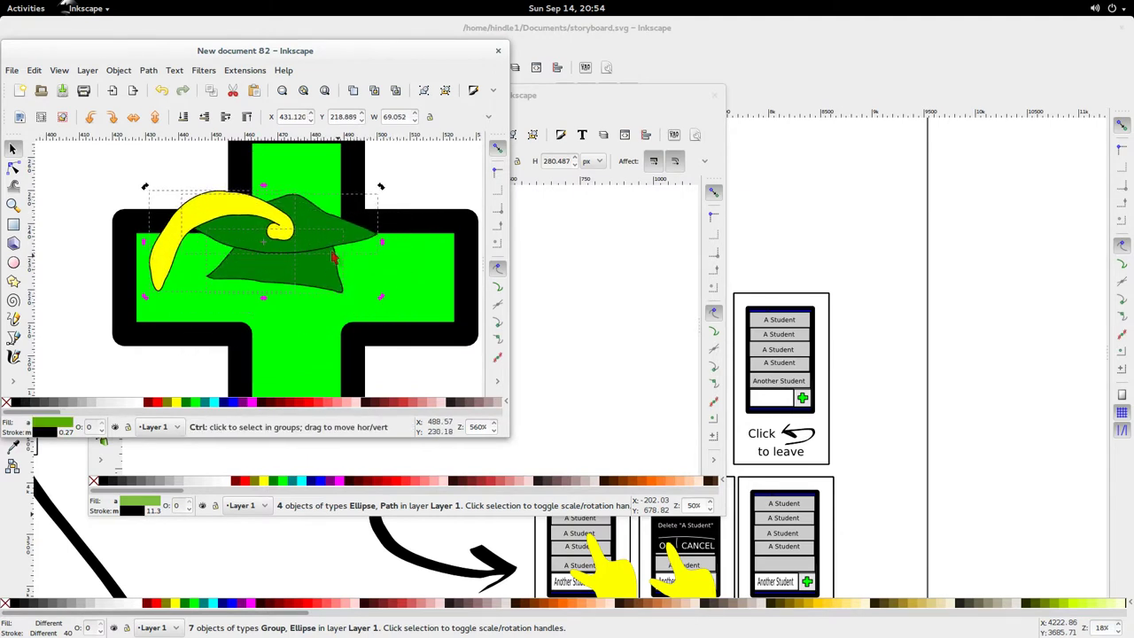
drag(381, 297, 459, 393)
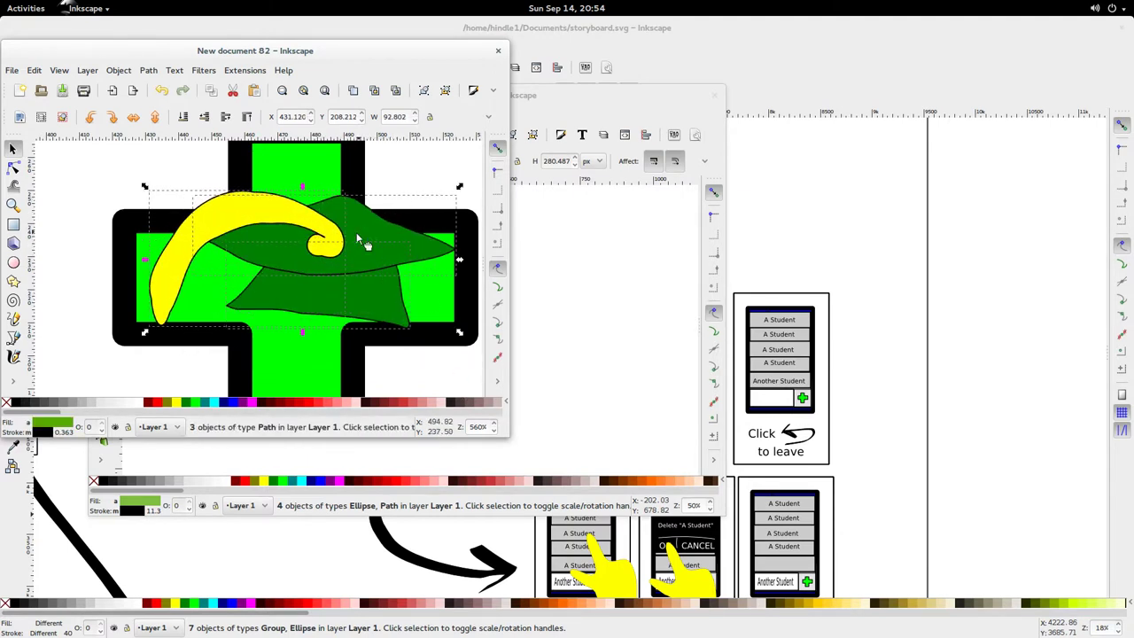
drag(356, 232, 327, 251)
key(Escape)
scroll(417, 306, down, 3)
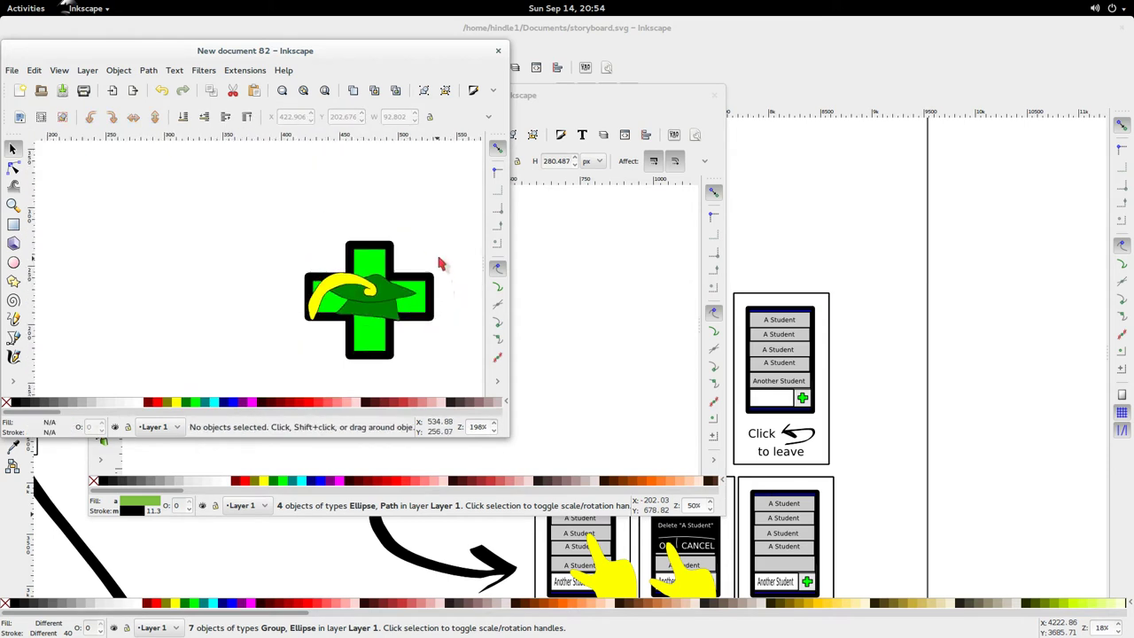
Select the plus with its cap and resize the page to fit the selection, with all margins at 0.00
drag(215, 195, 423, 390)
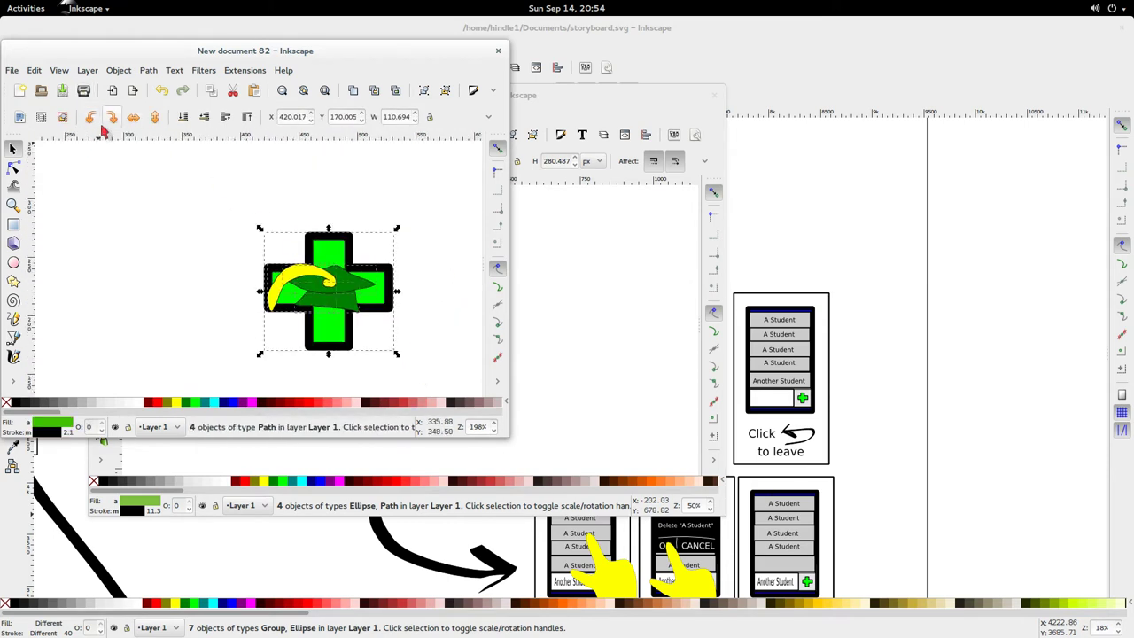
click(11, 70)
click(102, 326)
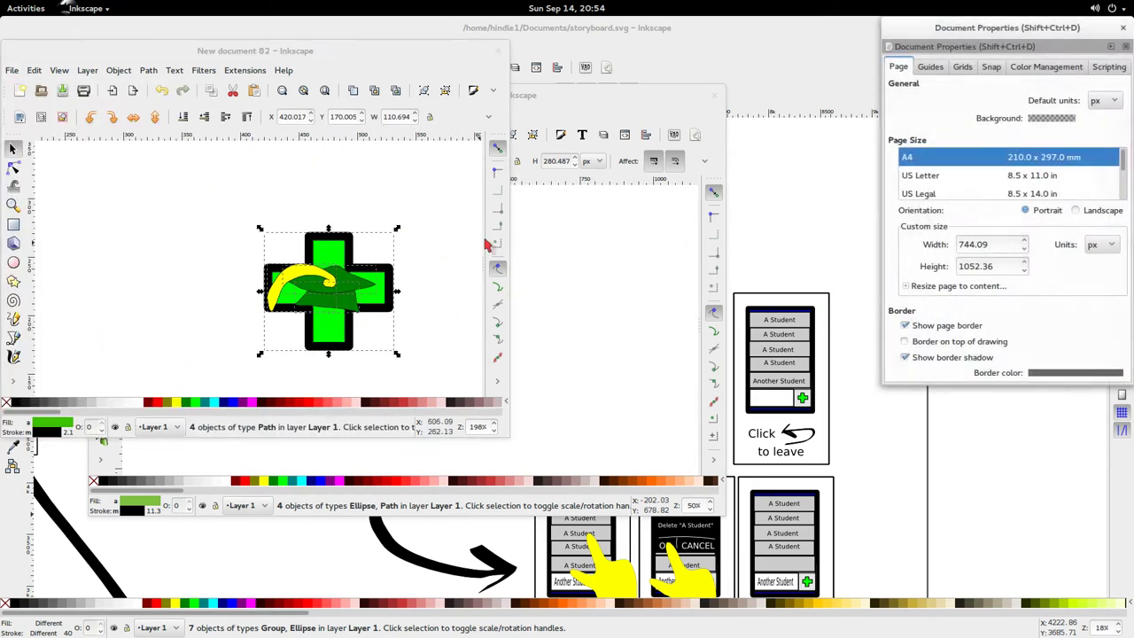
click(957, 285)
click(1011, 371)
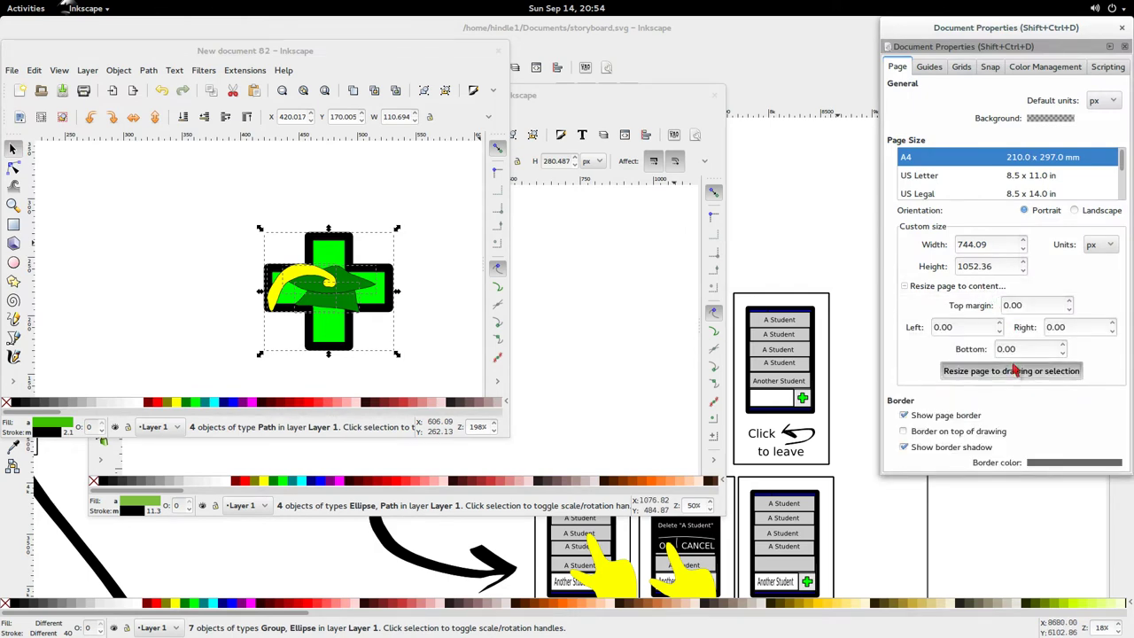
click(1122, 28)
click(420, 212)
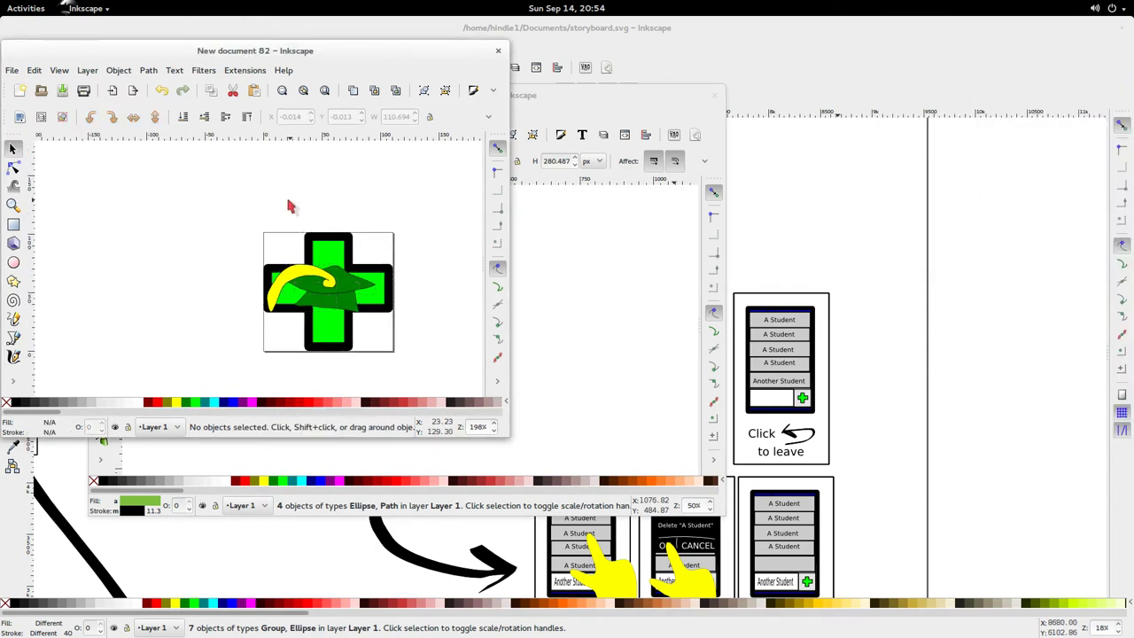
Save the drawing as addbutton.svg in the StudentPicker/doc folder
key(ctrl+s)
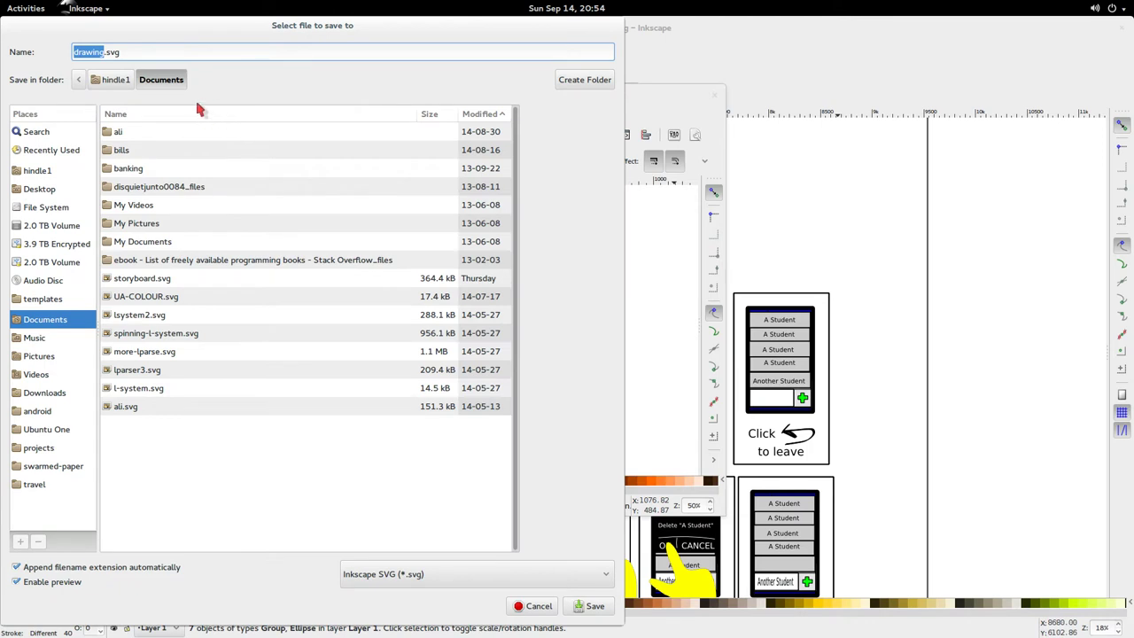
click(50, 151)
click(144, 152)
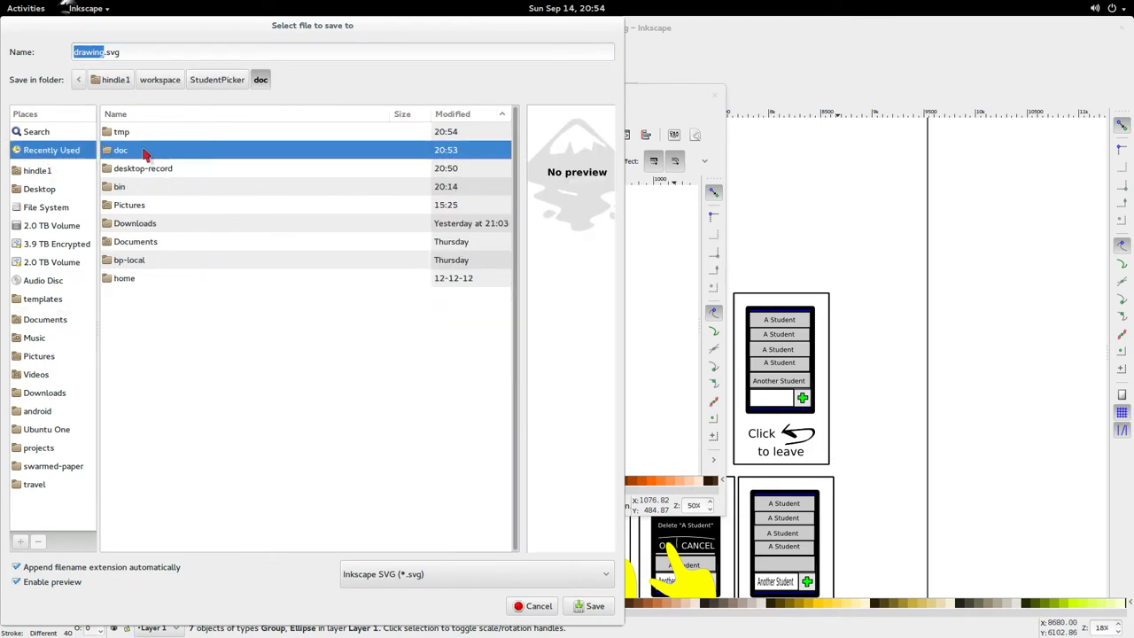
double_click(144, 152)
triple_click(154, 51)
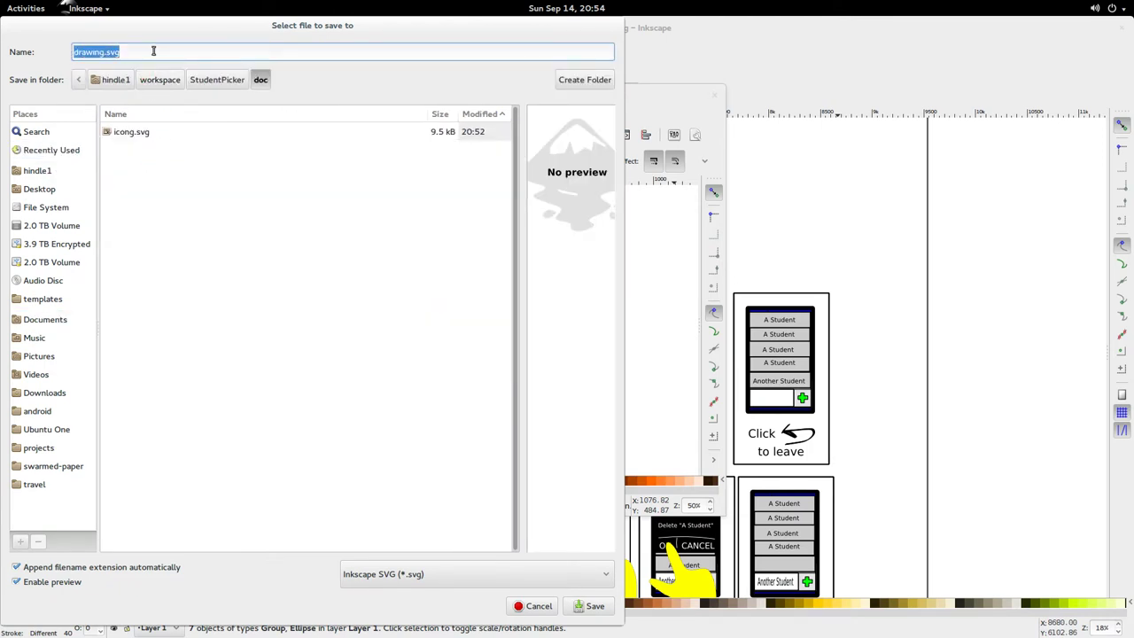
text(addbutton.svg)
key(Return)
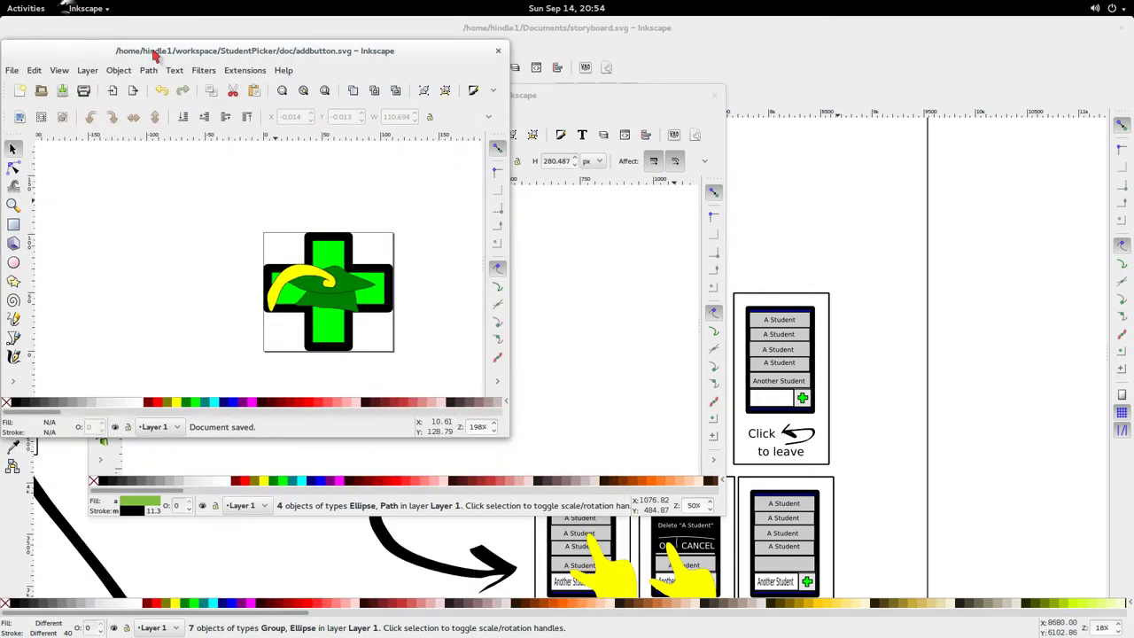
Export the page as addbutton-s.png at 60.07 dpi into the doc folder
click(12, 70)
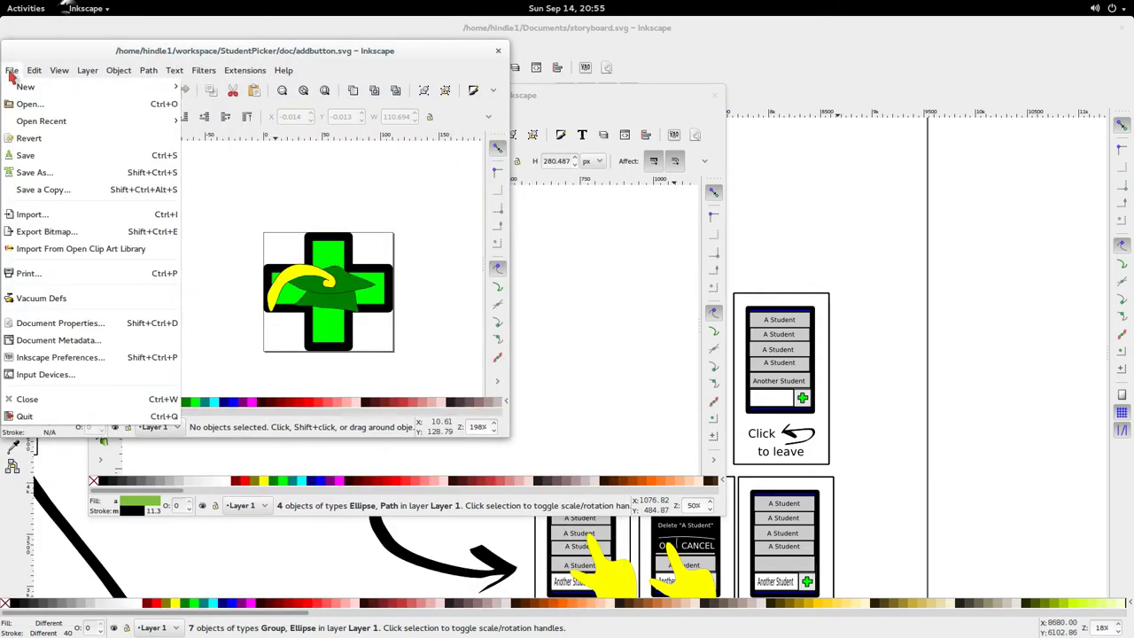
click(111, 234)
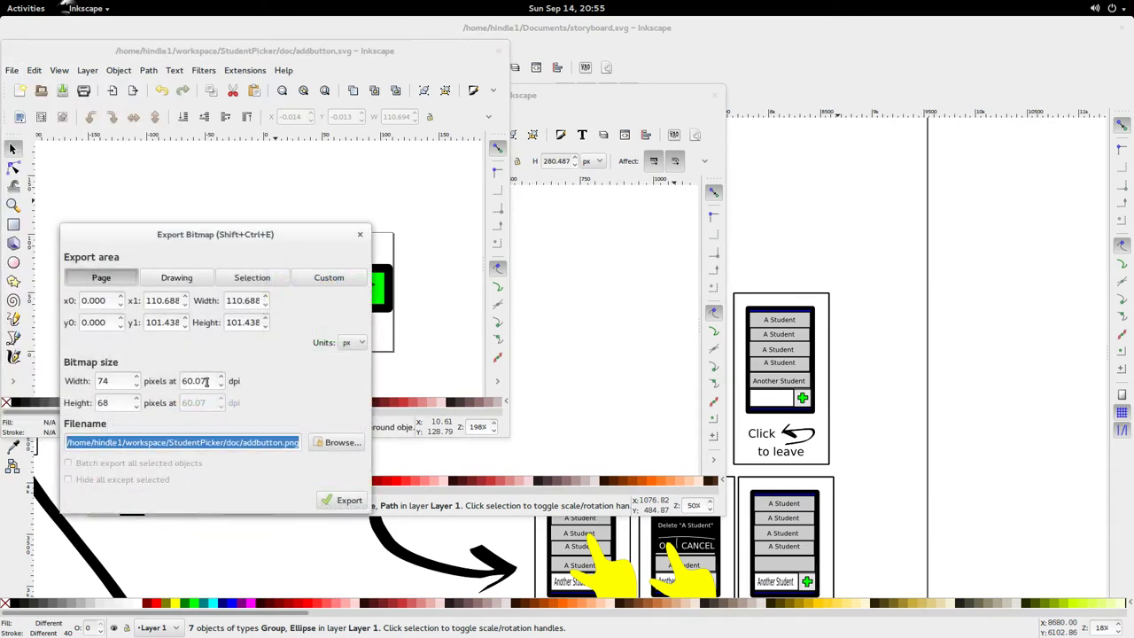
click(266, 443)
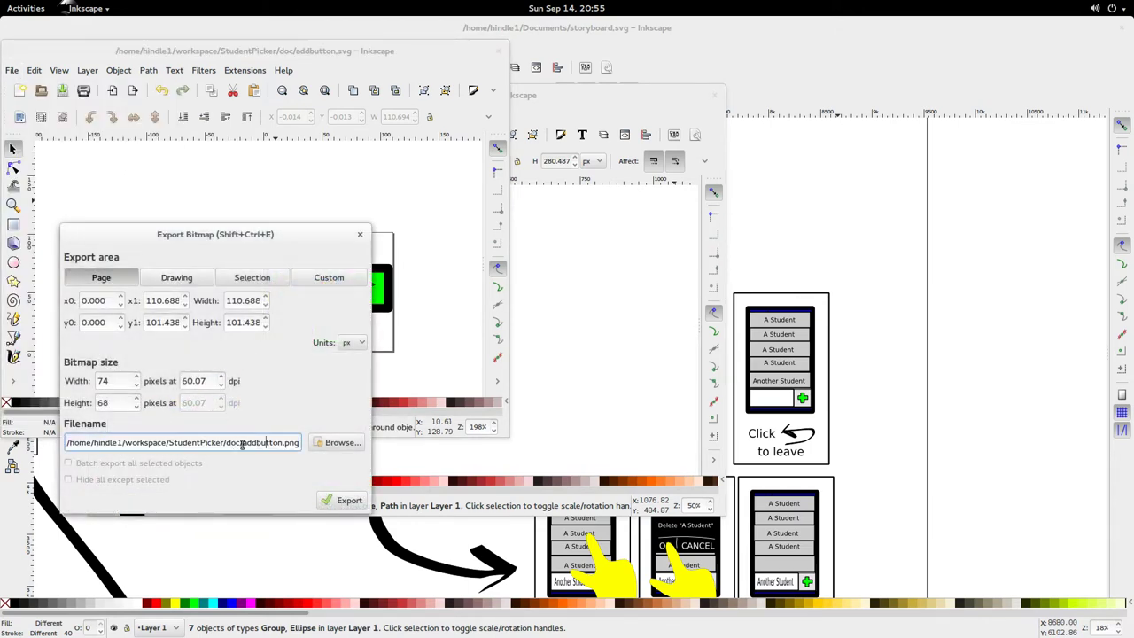
click(281, 443)
click(338, 502)
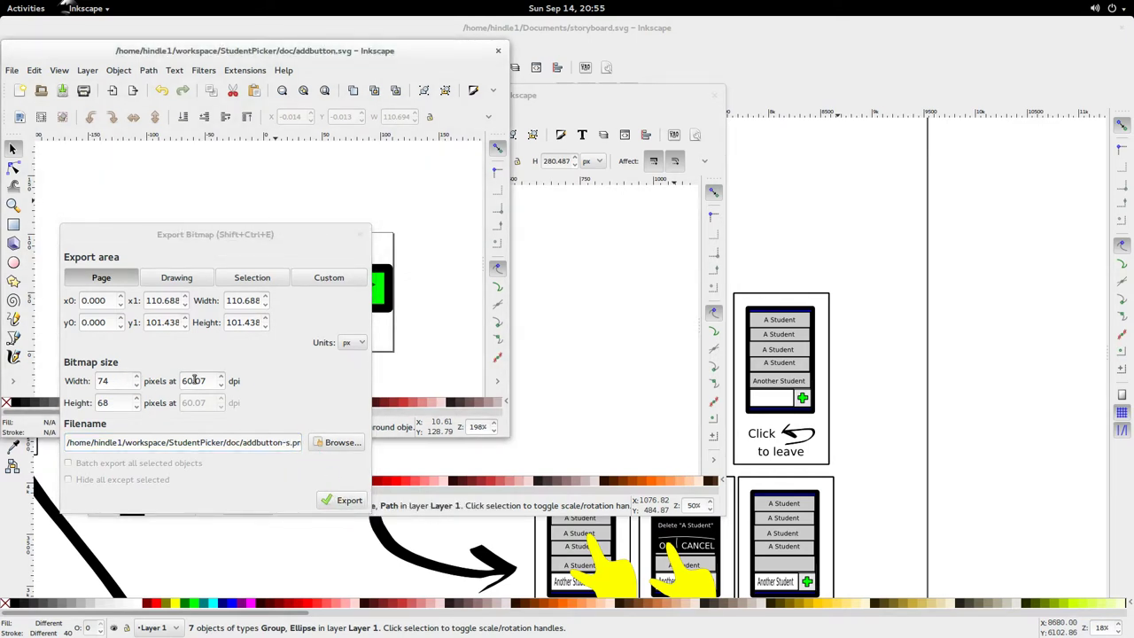
Set the bitmap resolution to 120.34 dpi and export the page as addbutton-m.png
drag(193, 381, 169, 381)
text(120)
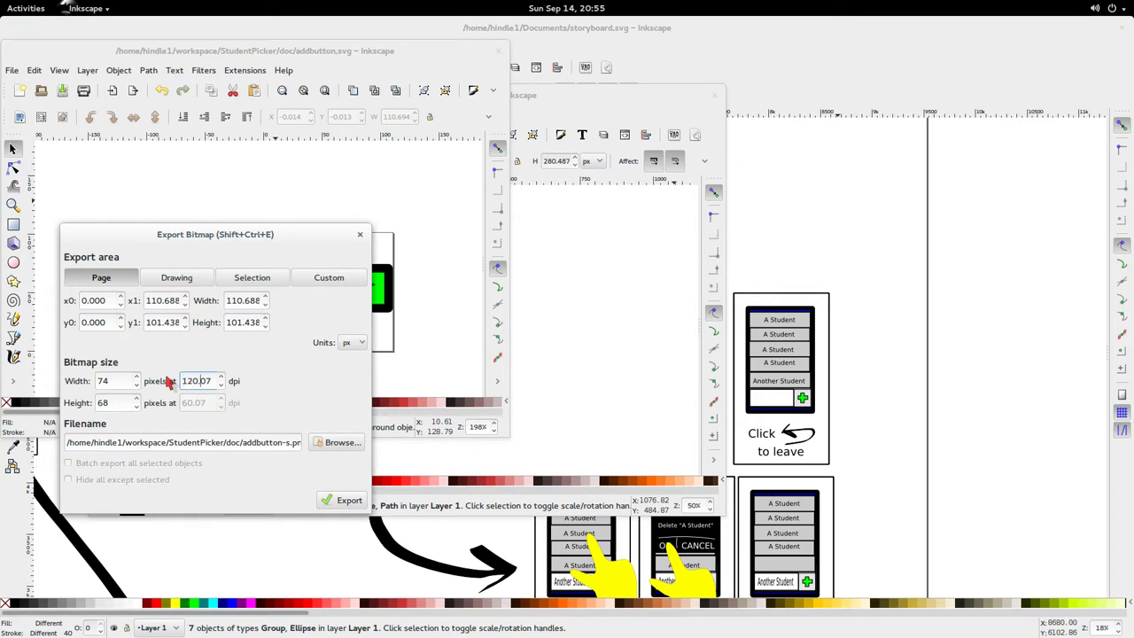
click(120, 381)
click(289, 443)
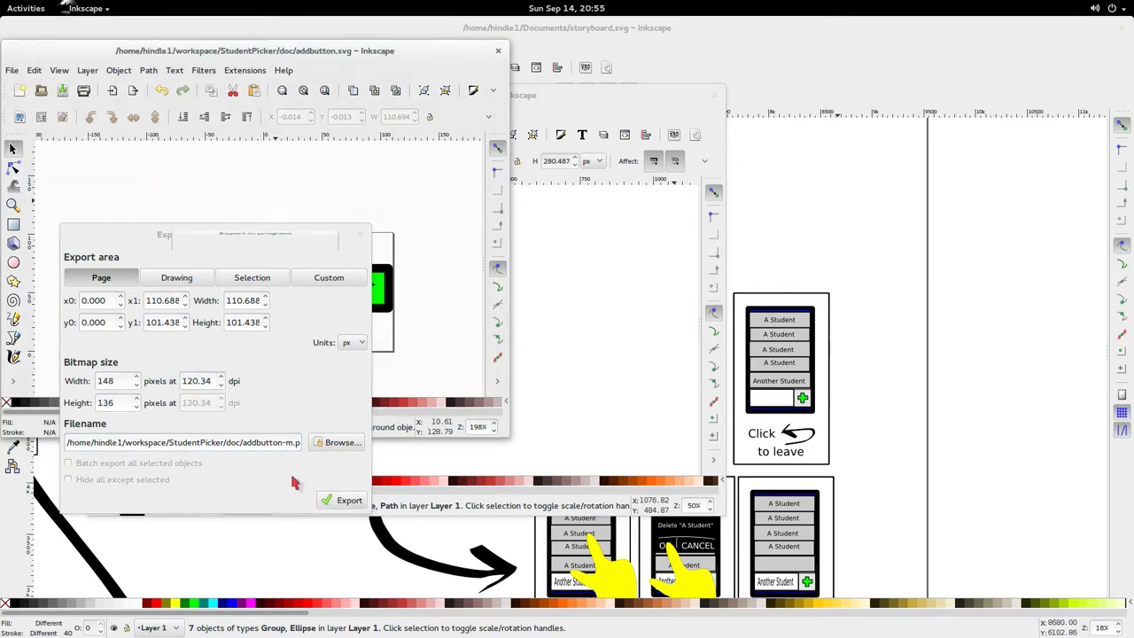
Export the page as addbutton-l.png at 200.02 dpi and close the export dialog
drag(181, 381, 194, 380)
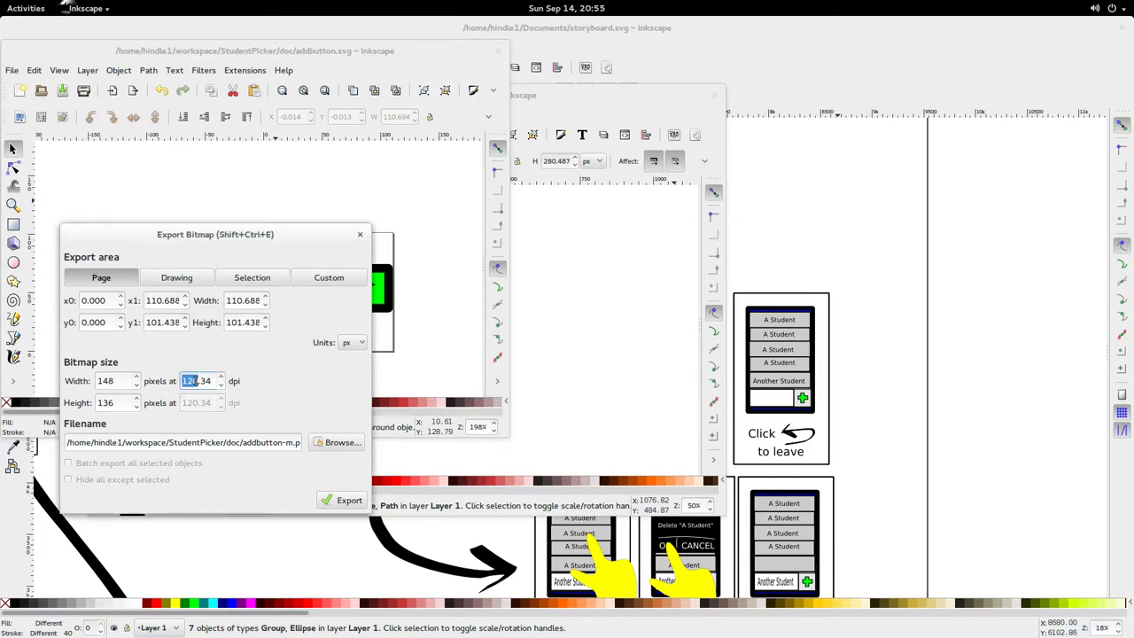
text(1)
click(123, 380)
click(287, 443)
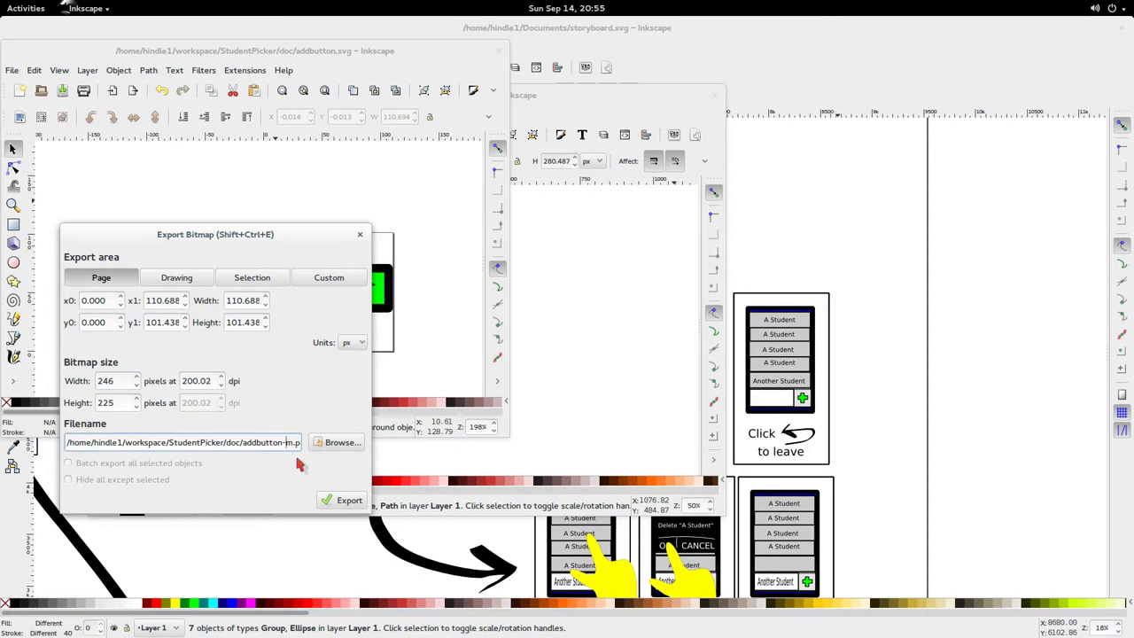
click(340, 499)
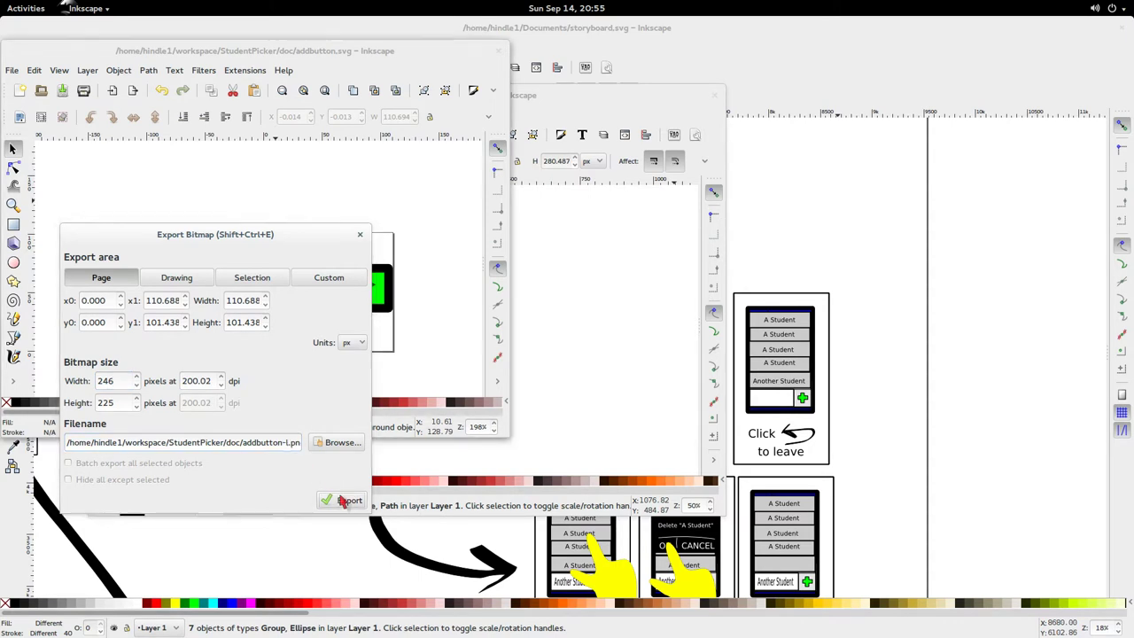
click(361, 238)
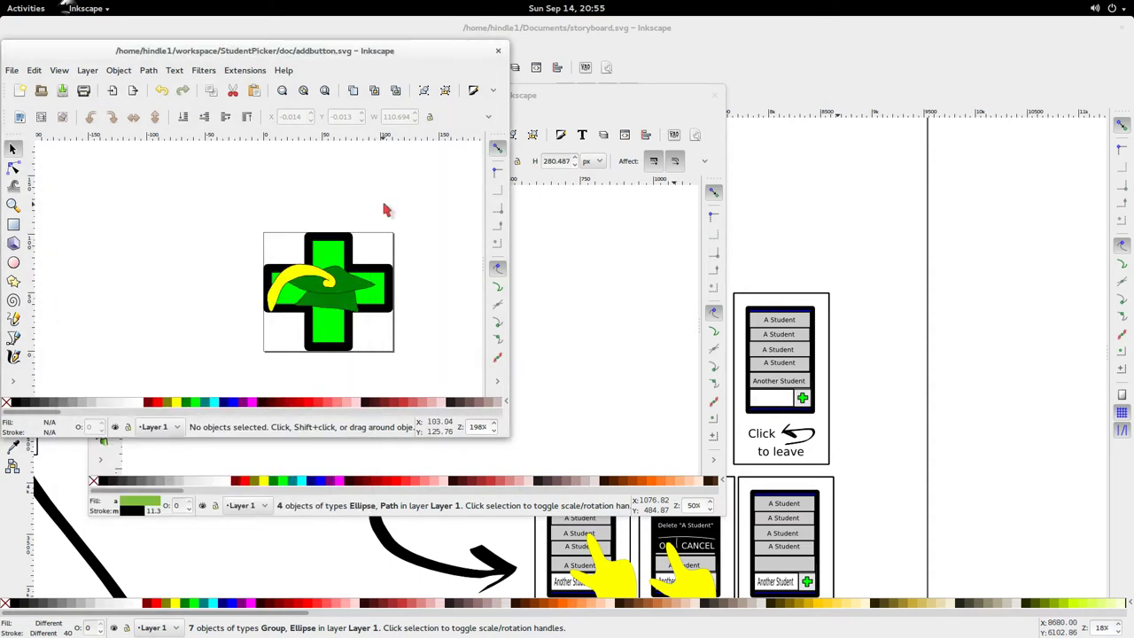
Switch to the Terminal in the StudentPicker folder, list the contents of doc and change into the res directory
key(alt+Tab)
key(alt+shift+Tab)
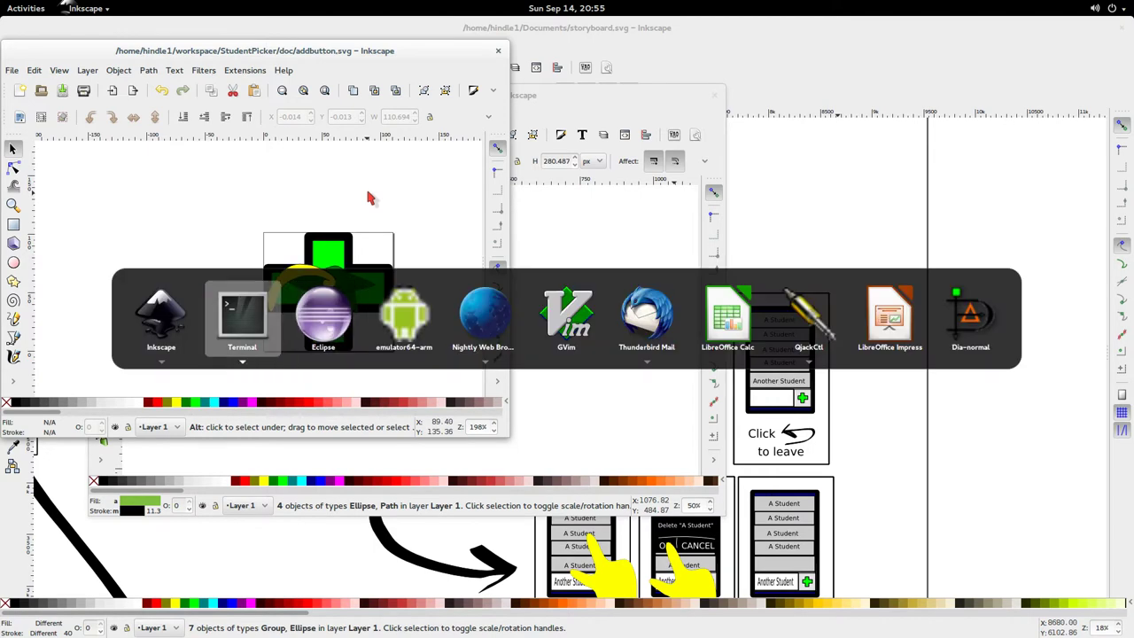
click(702, 314)
drag(702, 315, 709, 266)
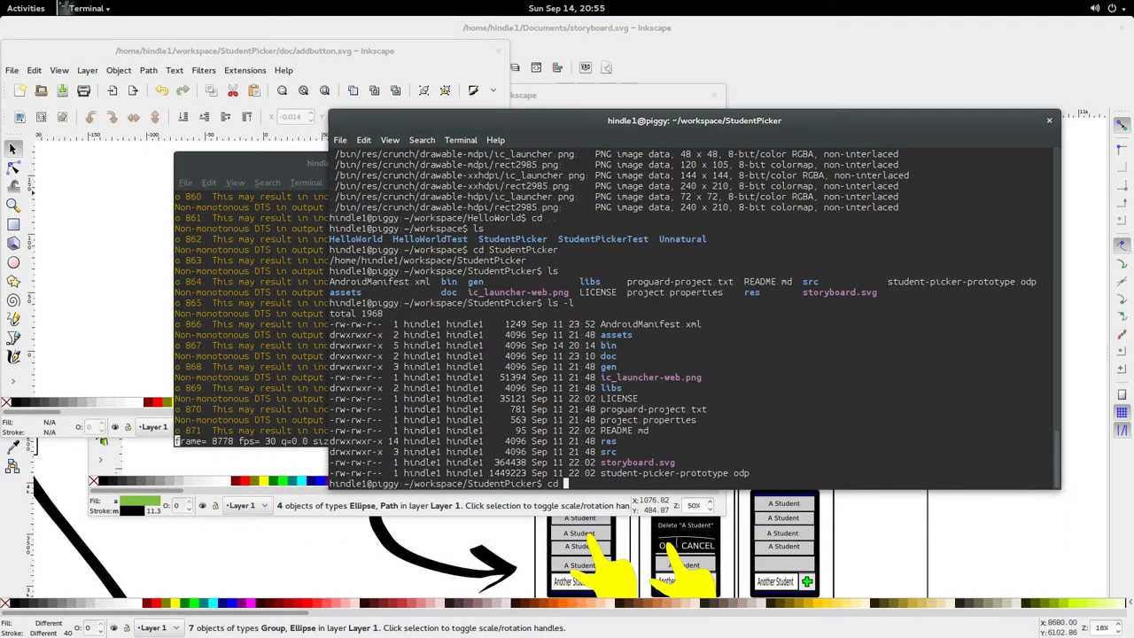
text(ls doc)
key(Return)
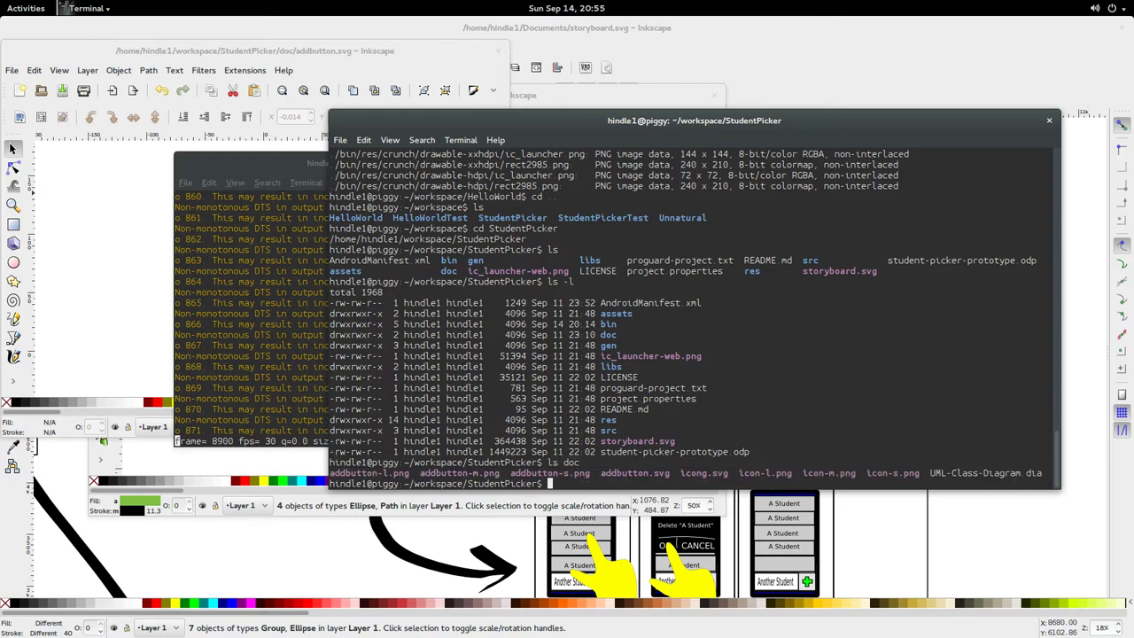
text(cd res)
key(Return)
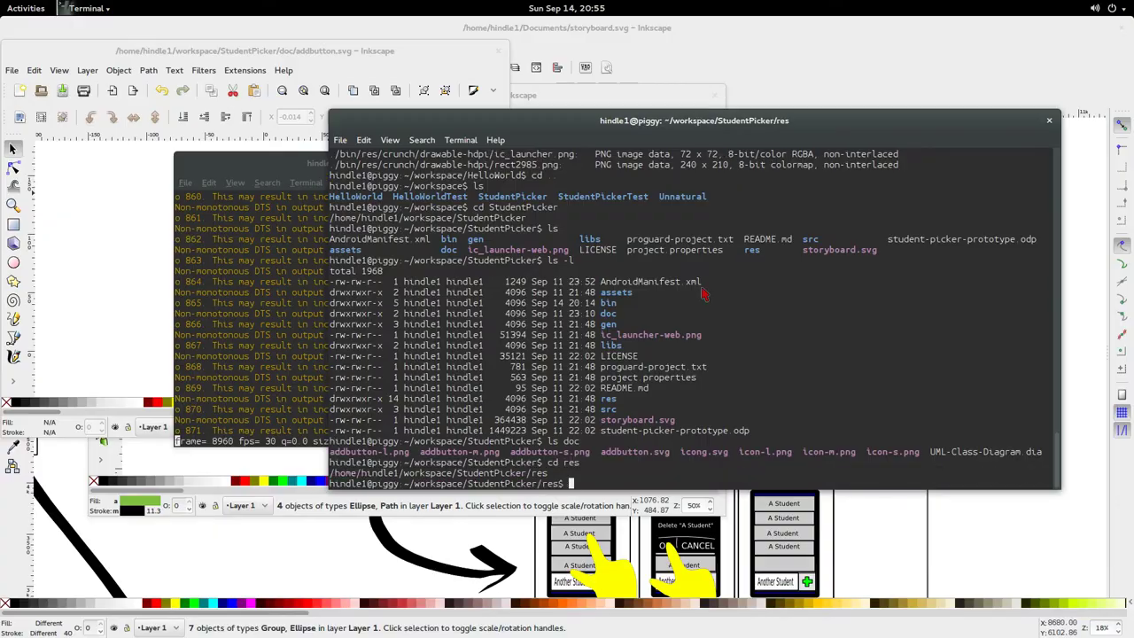
Switch to Eclipse and collapse the StudentPicker project in the project tree
key(alt+Tab)
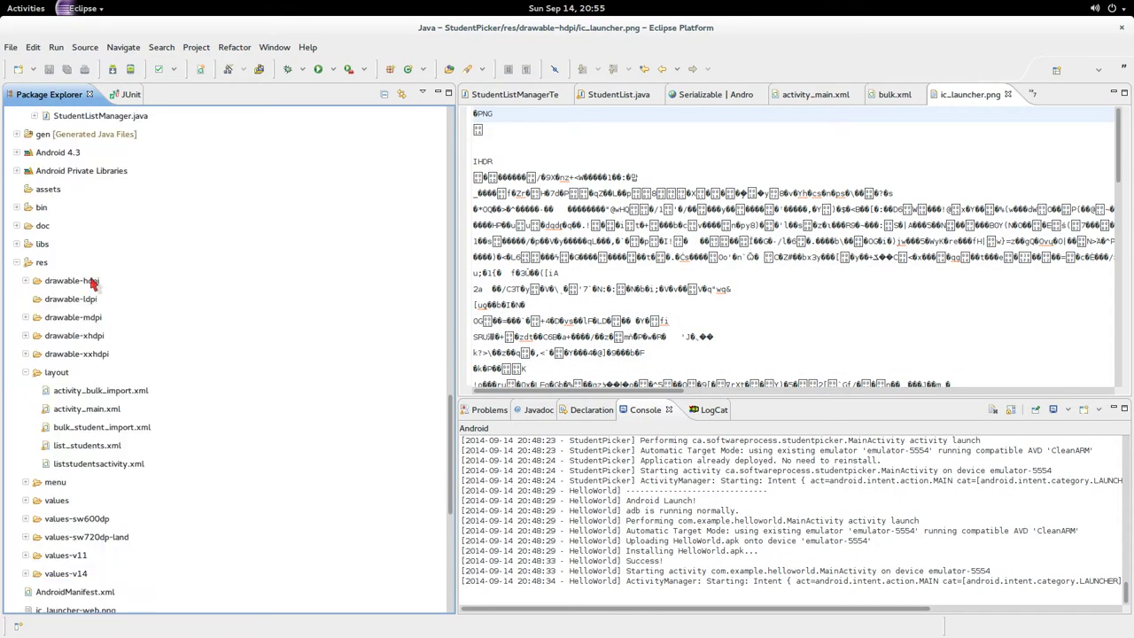
scroll(91, 282, down, 7)
scroll(69, 353, up, 11)
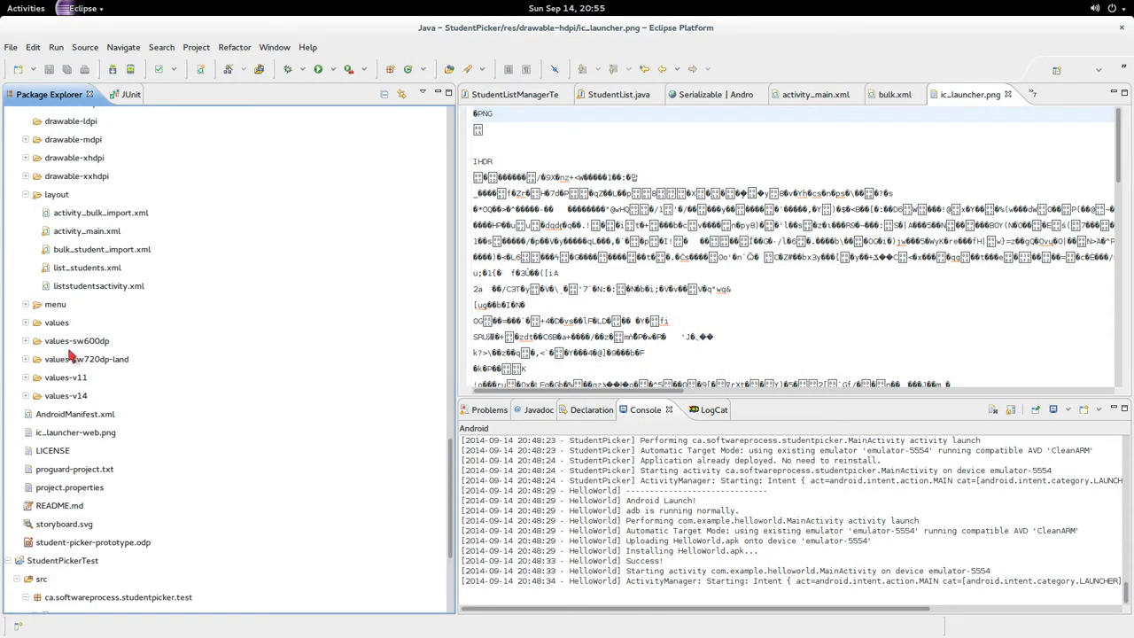
scroll(71, 353, up, 2)
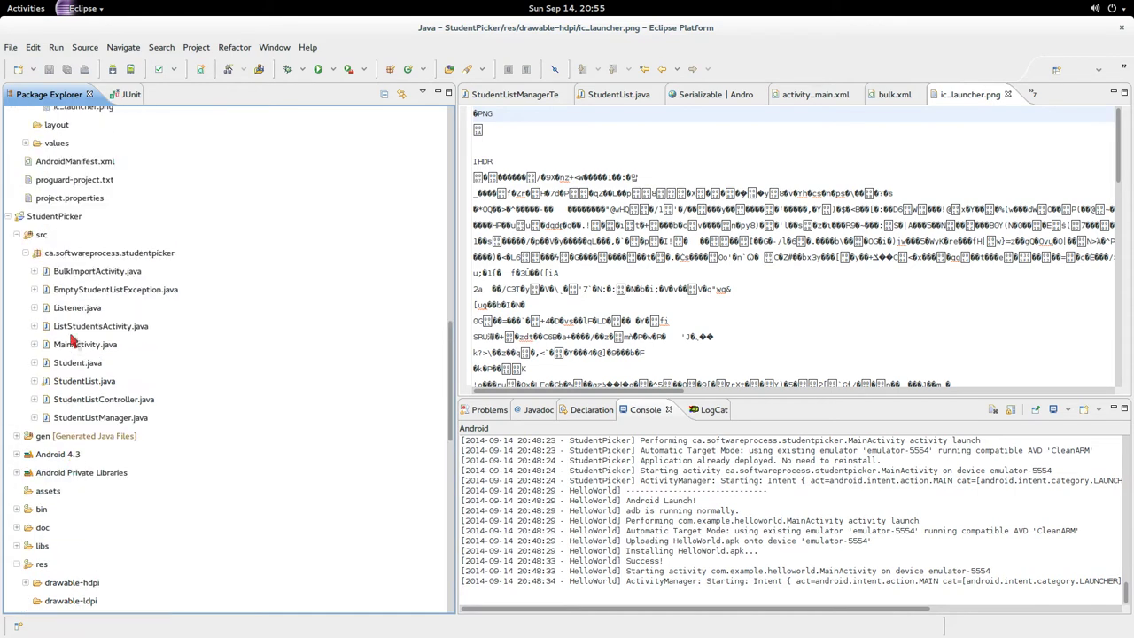
double_click(48, 216)
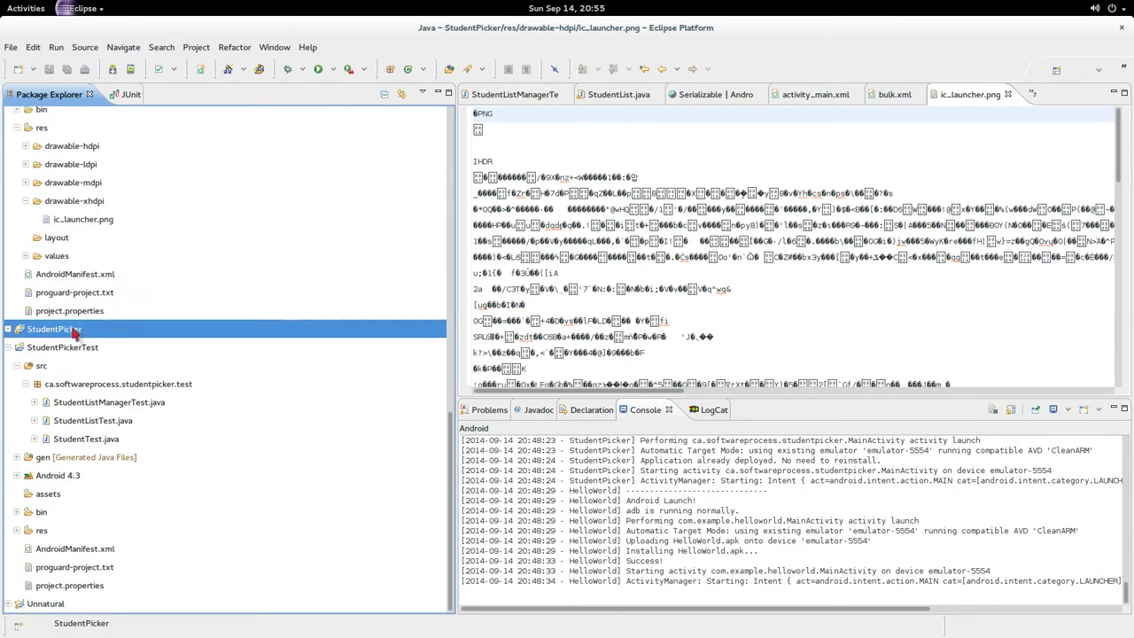
Expand StudentPicker, its res folder and the drawable-hdpi, drawable-mdpi, drawable-xhdpi and drawable-xxhdpi folders in the project tree
click(7, 329)
scroll(123, 342, down, 5)
scroll(121, 342, up, 1)
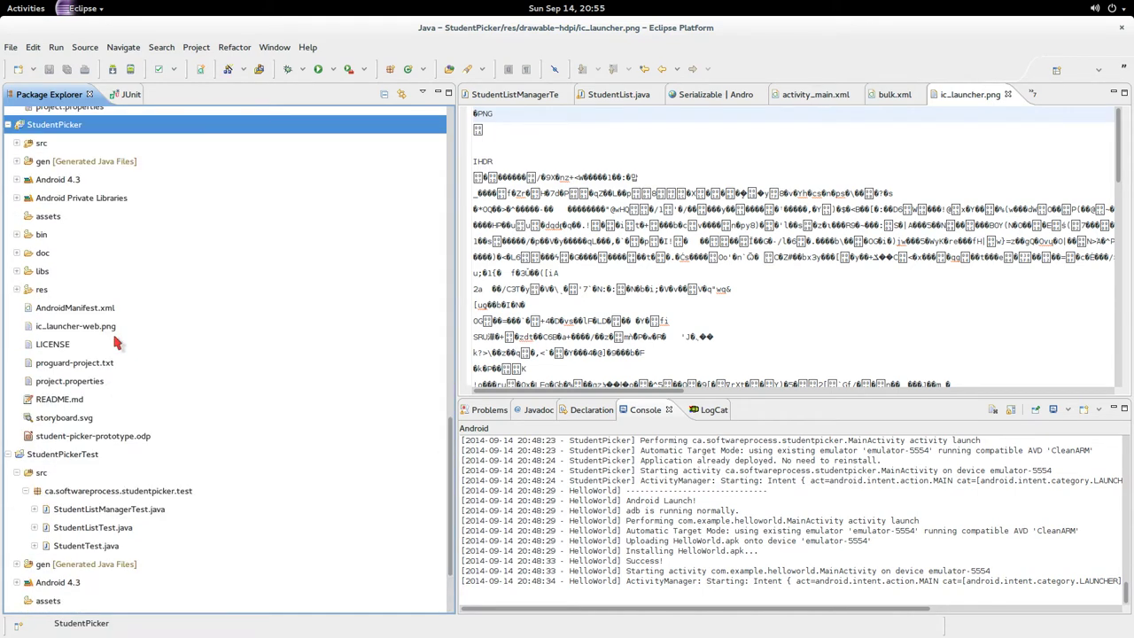
click(17, 290)
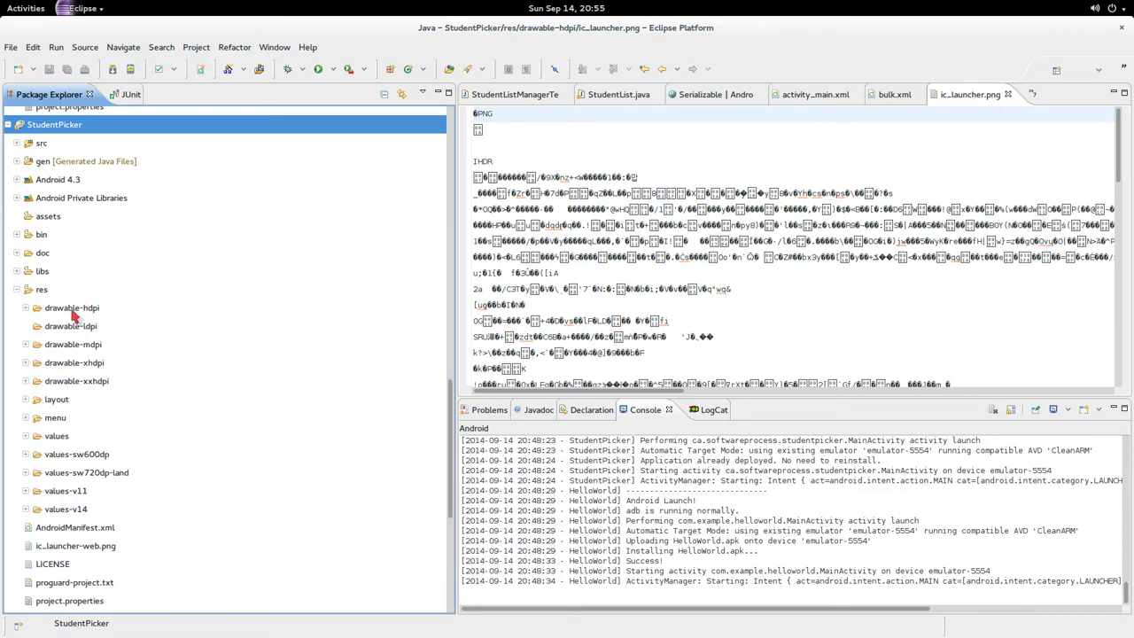
click(27, 308)
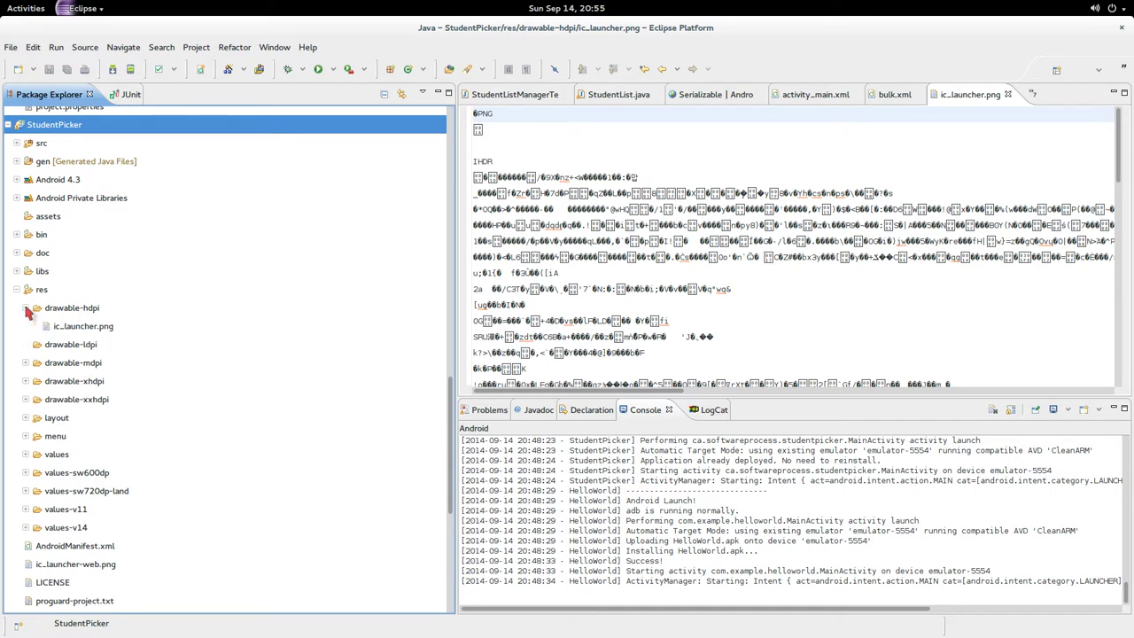
click(24, 366)
click(25, 364)
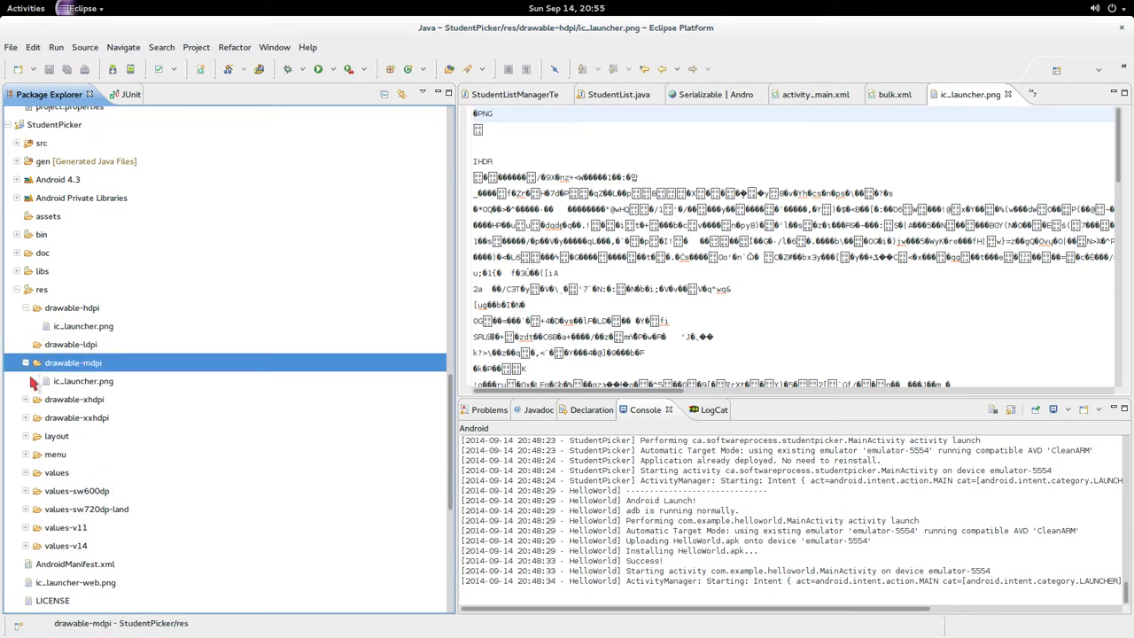
click(26, 400)
click(25, 436)
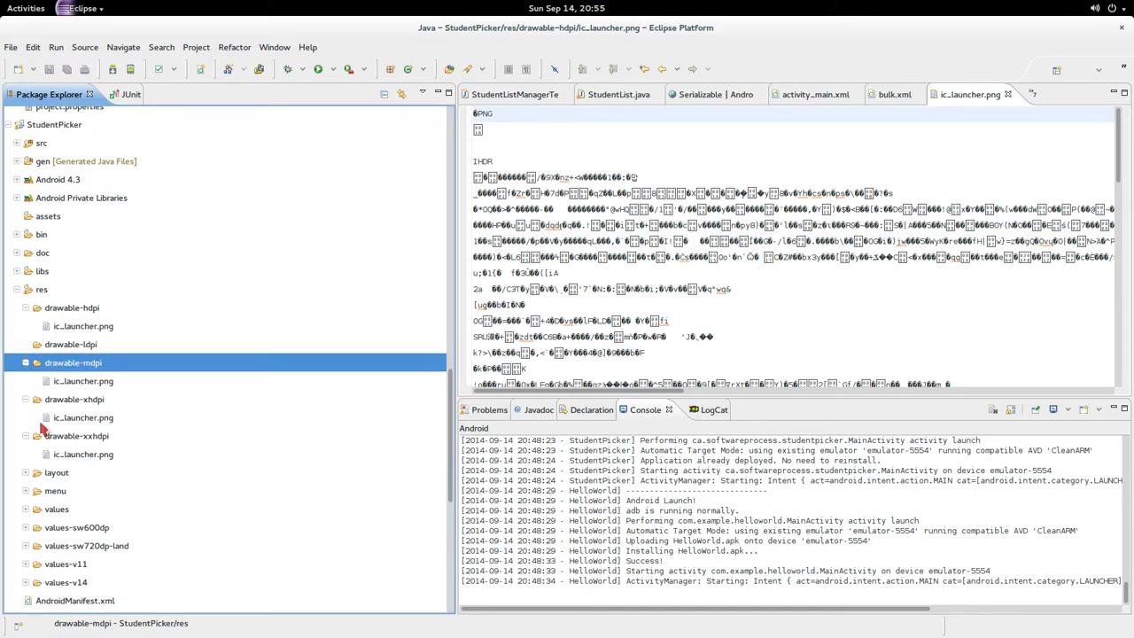
scroll(99, 423, down, 3)
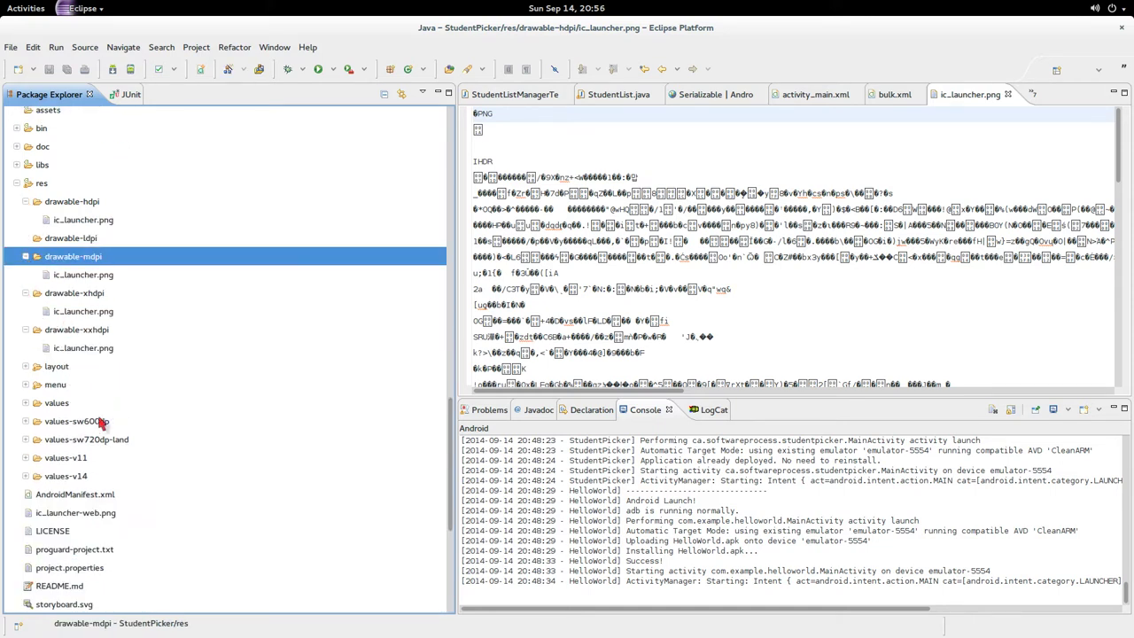
Check the ic_launcher.png entries in the hdpi, mdpi, xhdpi and xxhdpi drawable folders
click(85, 224)
click(89, 275)
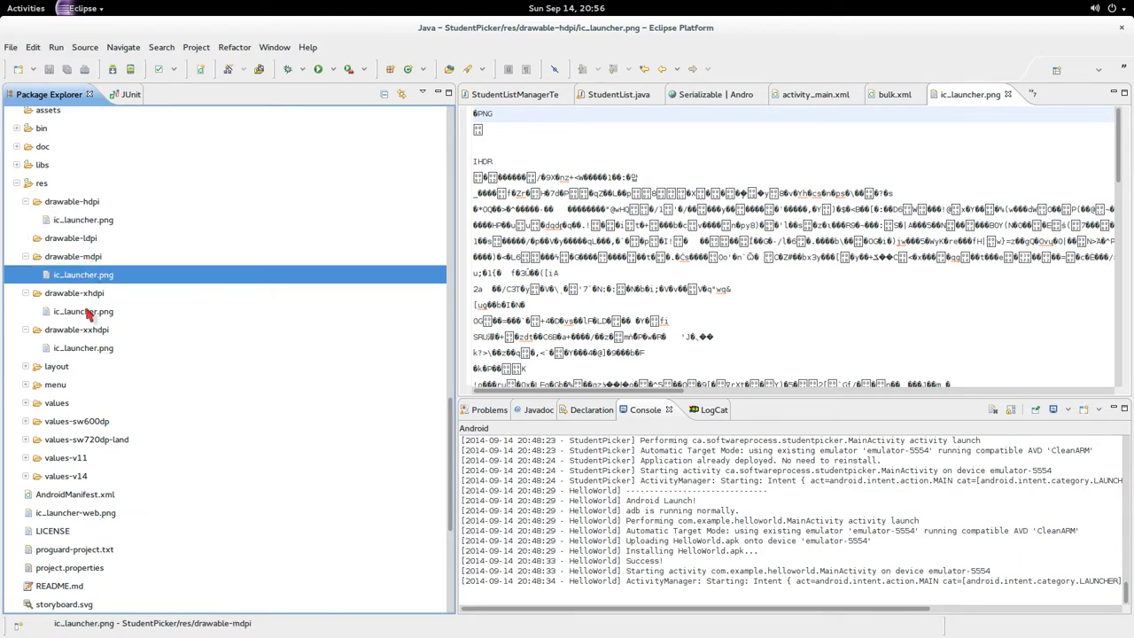
click(87, 311)
click(88, 351)
click(88, 310)
click(90, 292)
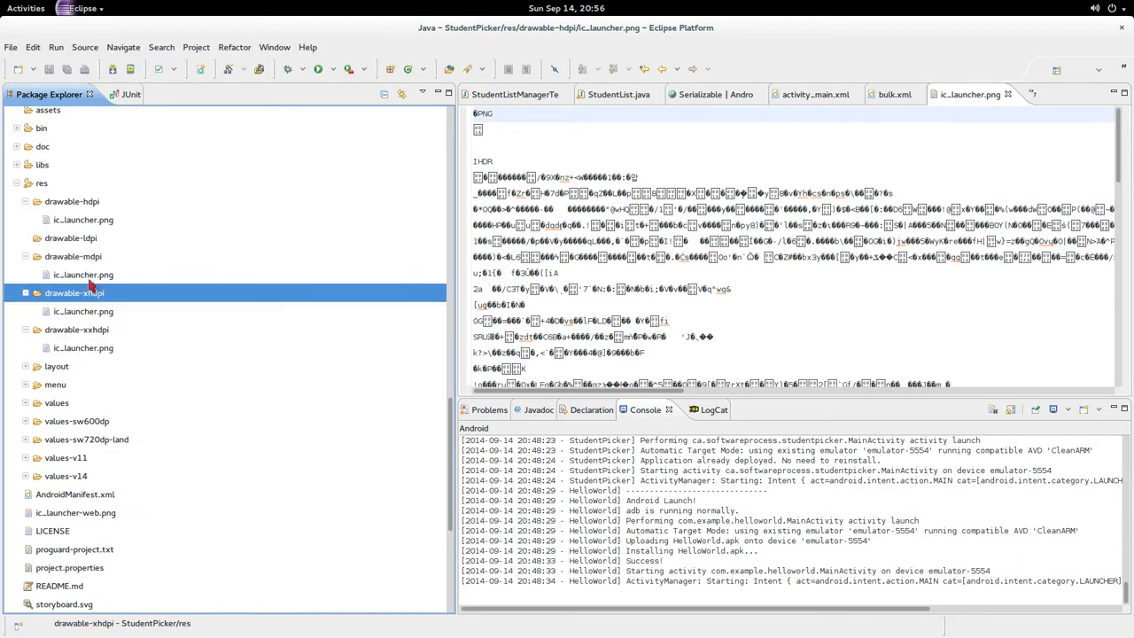
click(93, 275)
click(96, 221)
Switch to the Terminal and list the PNG files under res with find -name '*png'
key(alt+Tab)
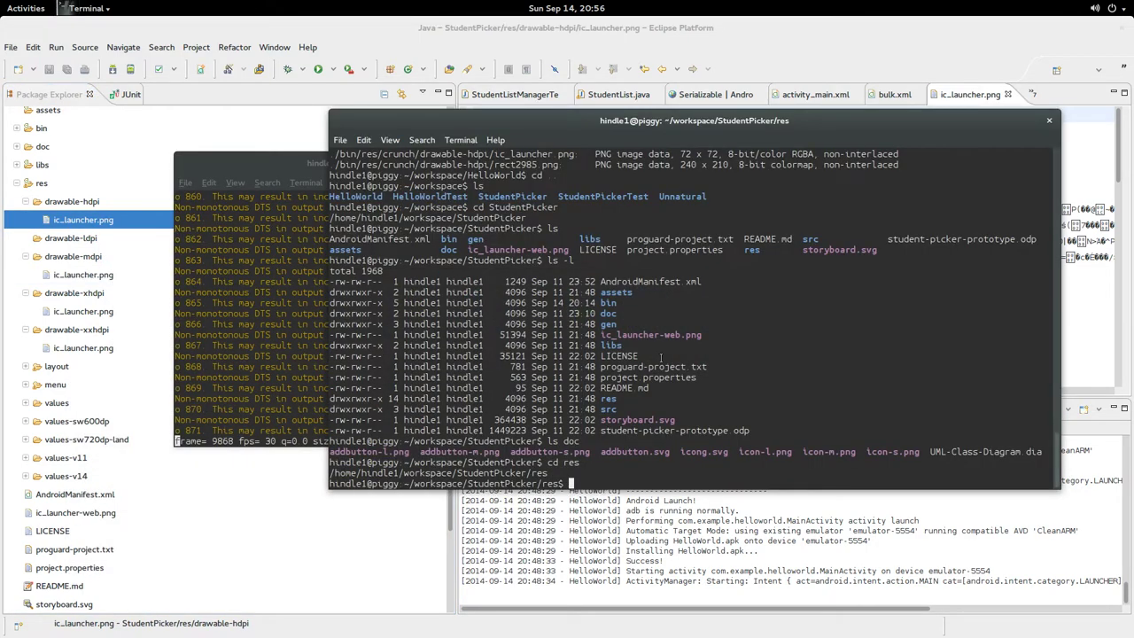
text(cd)
key(BackSpace)
key(BackSpace)
text(file -name '*png')
key(Return)
key(Up)
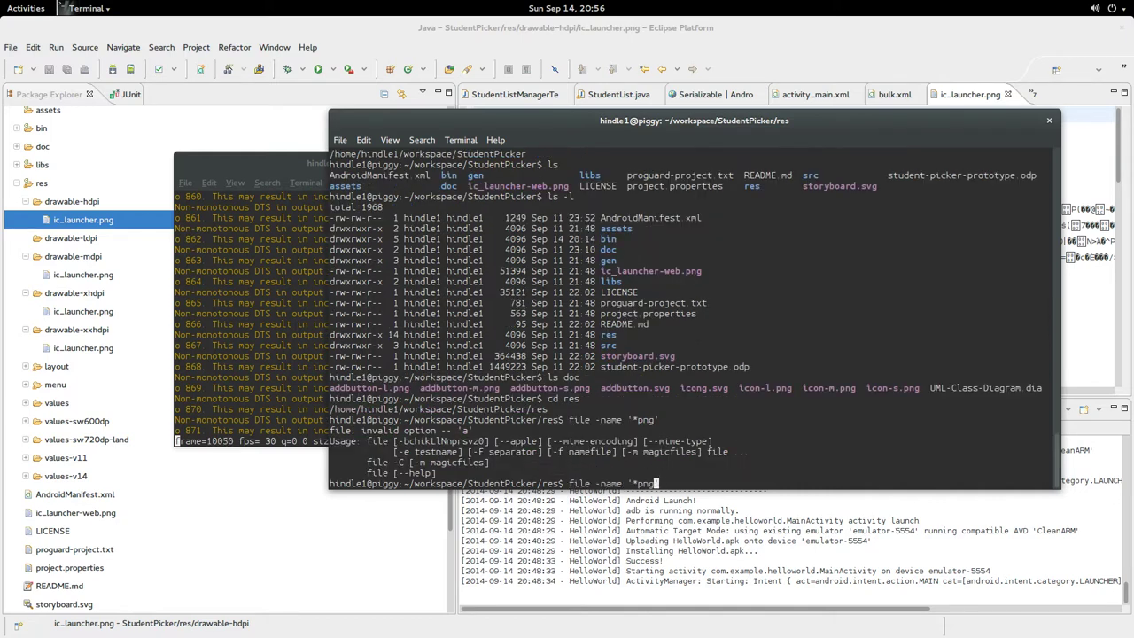
key(BackSpace)
key(BackSpace)
text(nd)
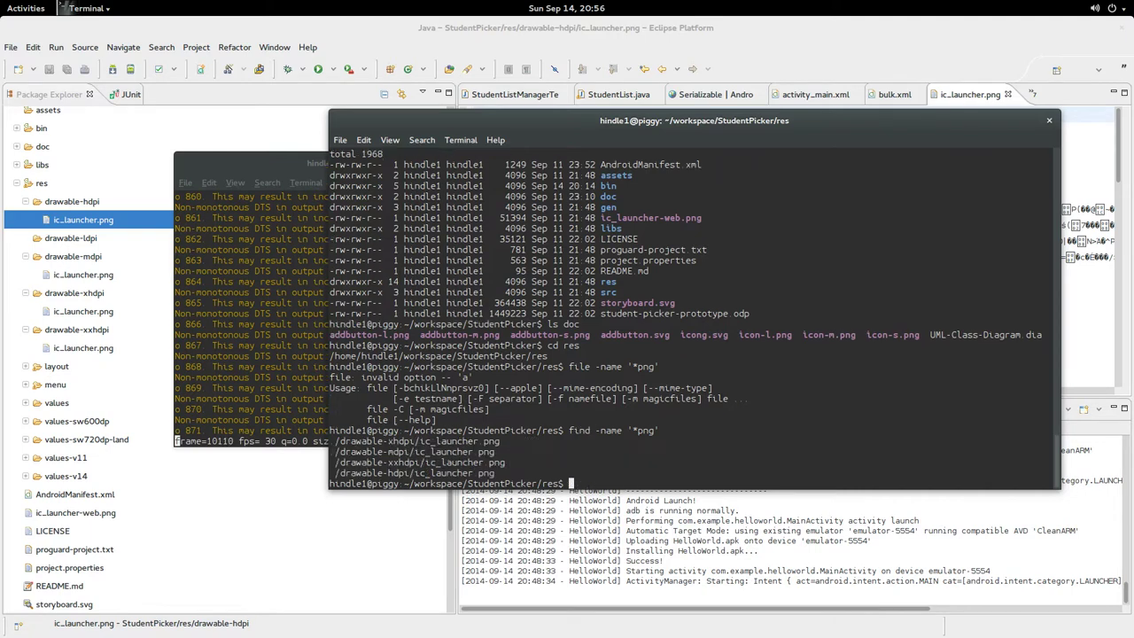
key(Return)
View the launcher PNGs with find -name '*png' | XARGS feh, page through them and close the viewer
key(Up)
text(| xarGS feh)
key(Return)
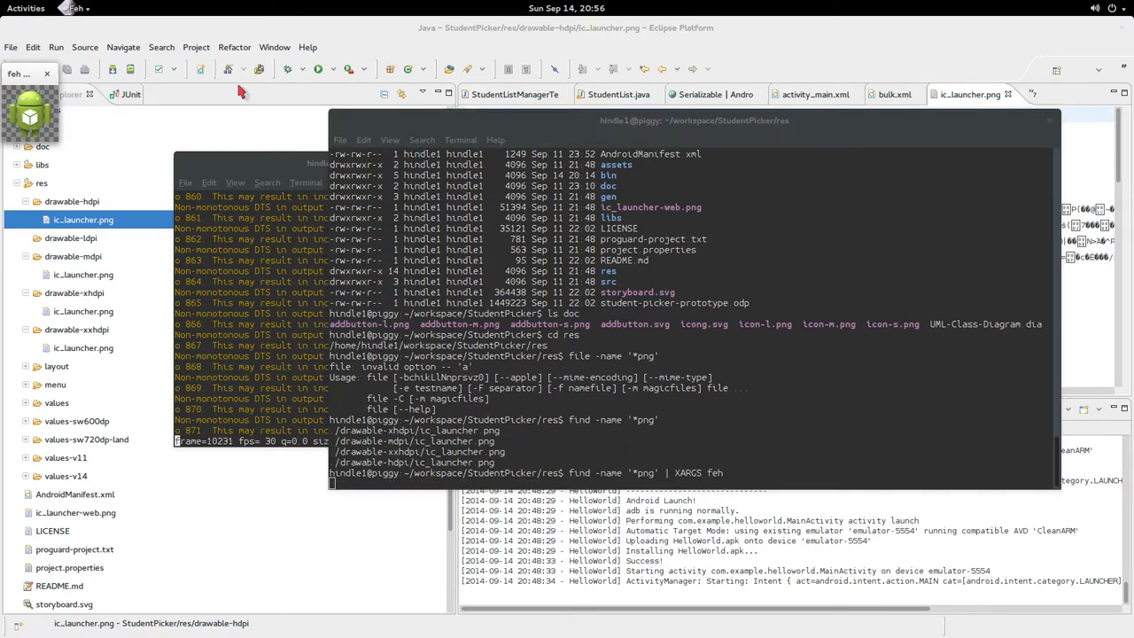
drag(23, 119, 450, 226)
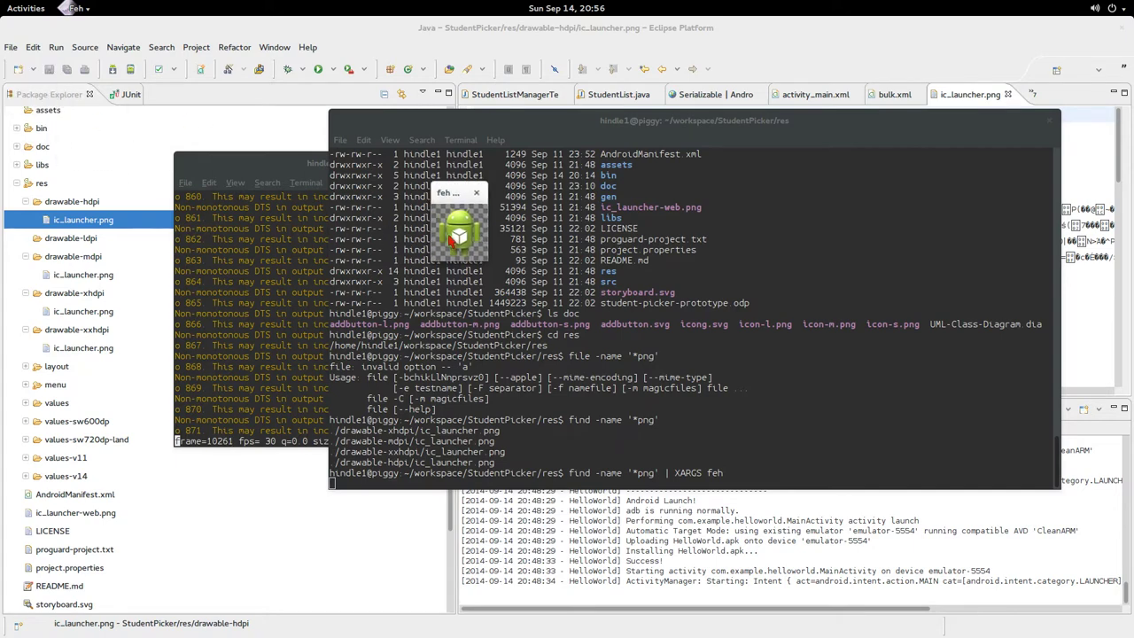
click(449, 226)
click(451, 227)
click(451, 229)
click(452, 230)
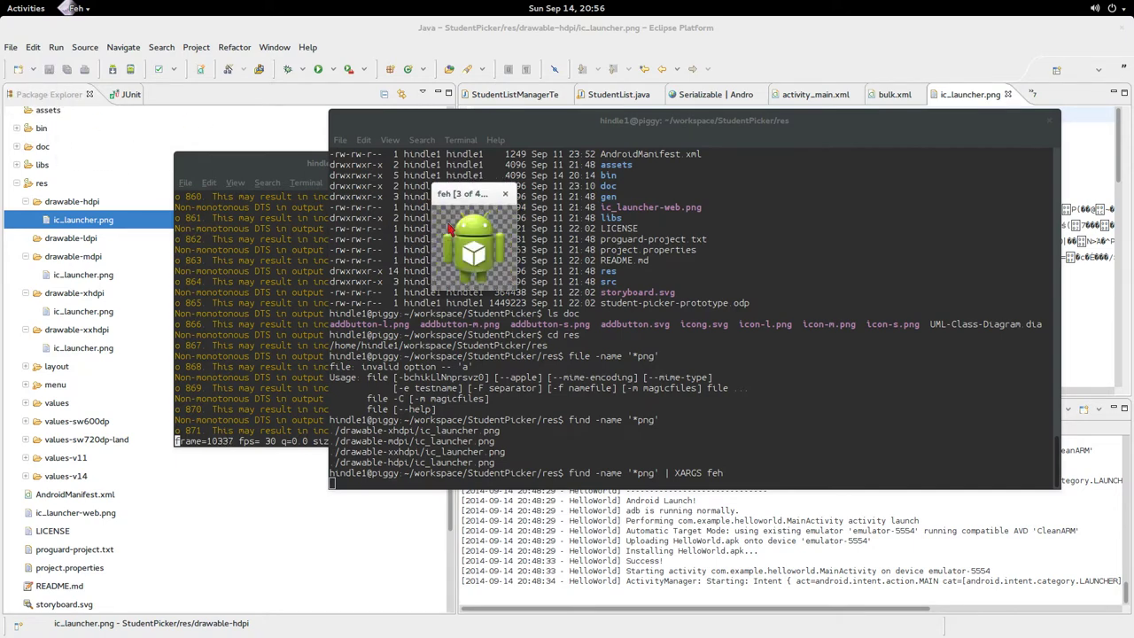
click(449, 229)
click(450, 229)
click(450, 229)
click(451, 230)
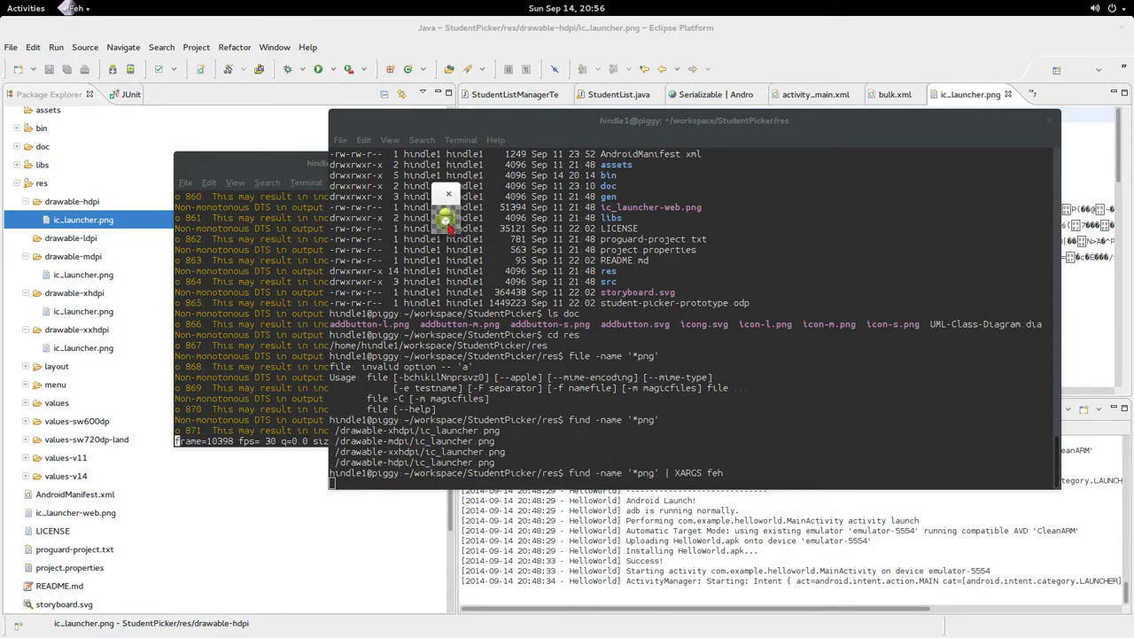
key(q)
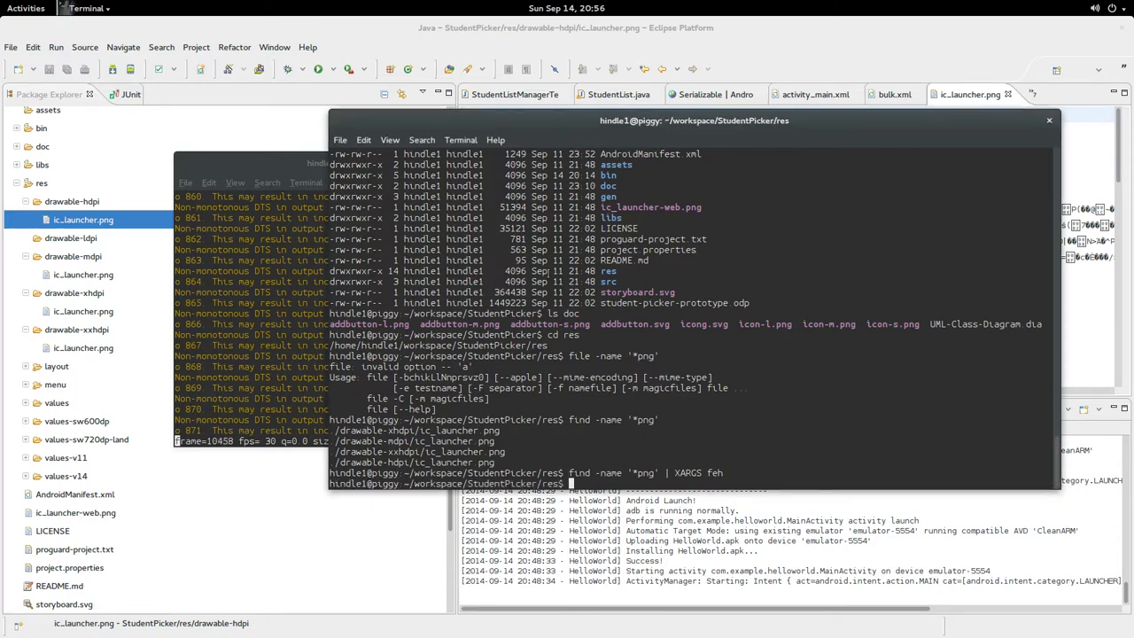
Copy ../doc/icon-s.png into the drawable-ldpi folder
text(cp ../doc/icon-s)
key(Tab)
text(d)
key(Tab)
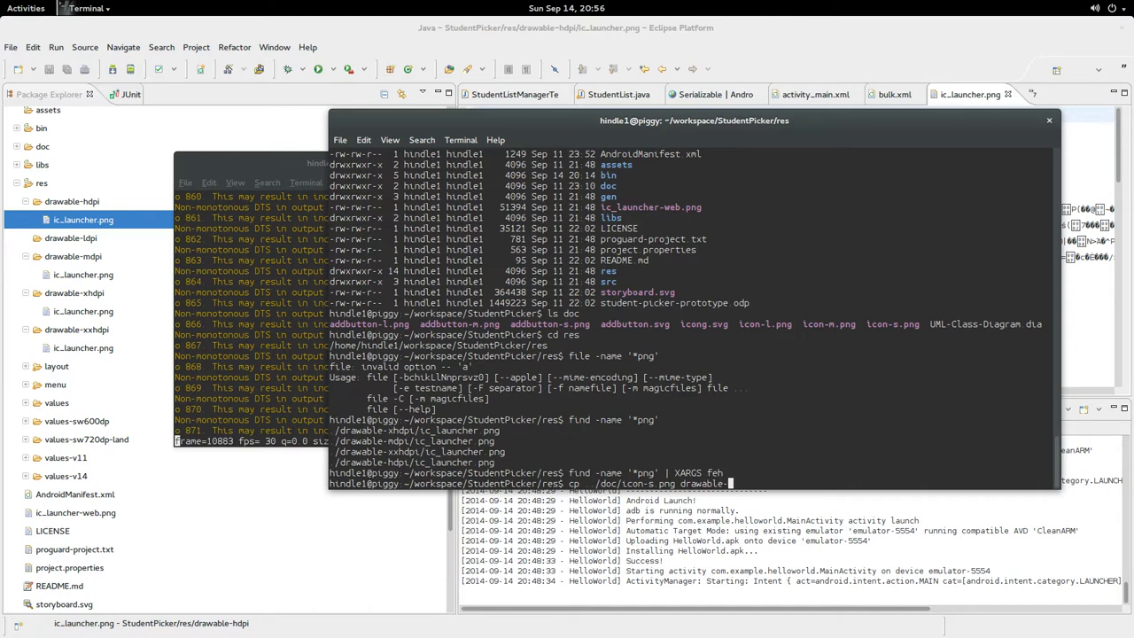
text(l)
key(Tab)
key(Return)
Copy ../doc/icon-s.png to drawable-ldpi/ic_launcher.png
key(Up)
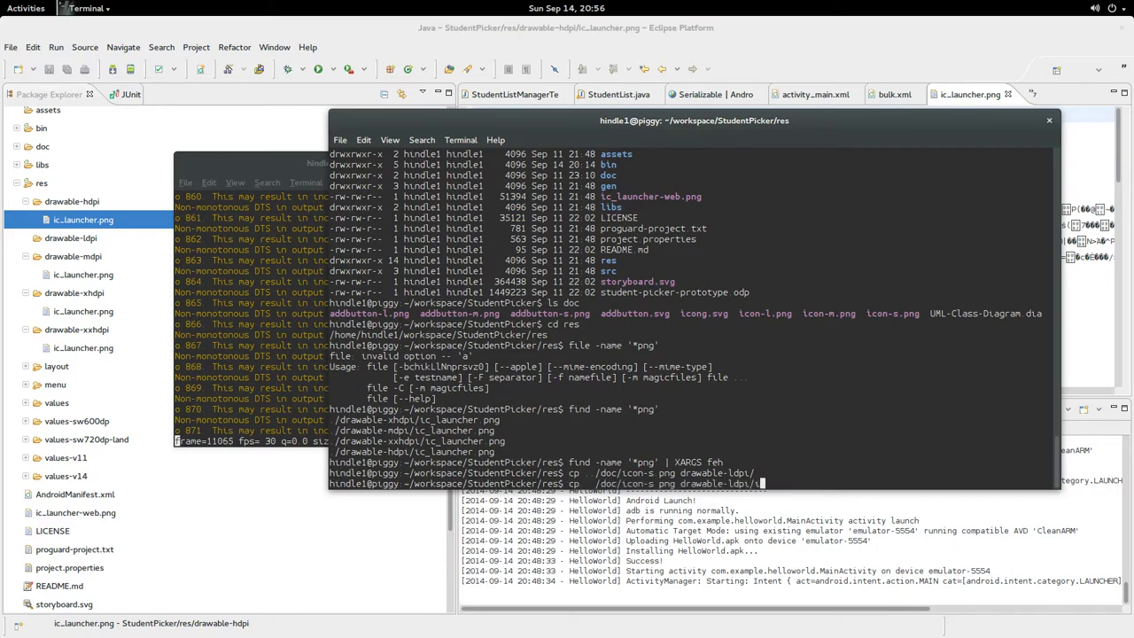
text(i)
key(Tab)
key(BackSpace)
key(BackSpace)
key(BackSpace)
key(BackSpace)
key(BackSpace)
key(BackSpace)
key(BackSpace)
key(BackSpace)
key(BackSpace)
key(BackSpace)
text(ic_launcher.png)
key(Return)
Copy ../doc/icon-m.png over drawable-mdpi/ic_launcher.png
key(Up)
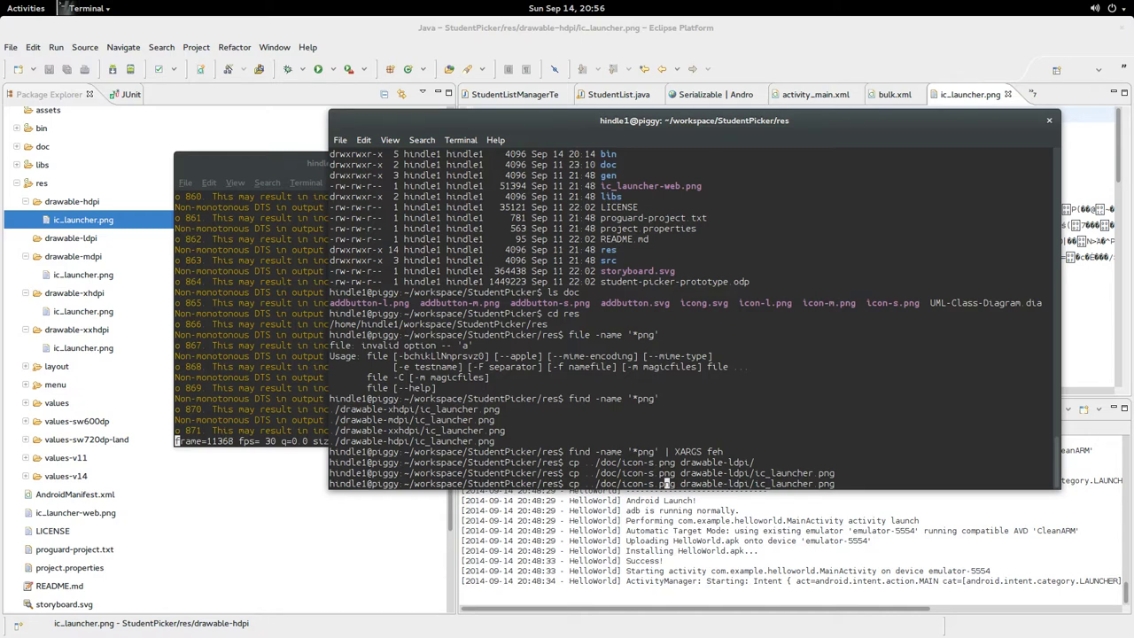
key(Delete)
text(m)
key(Right)
key(Right)
key(Right)
key(Right)
key(Delete)
text(m)
key(Return)
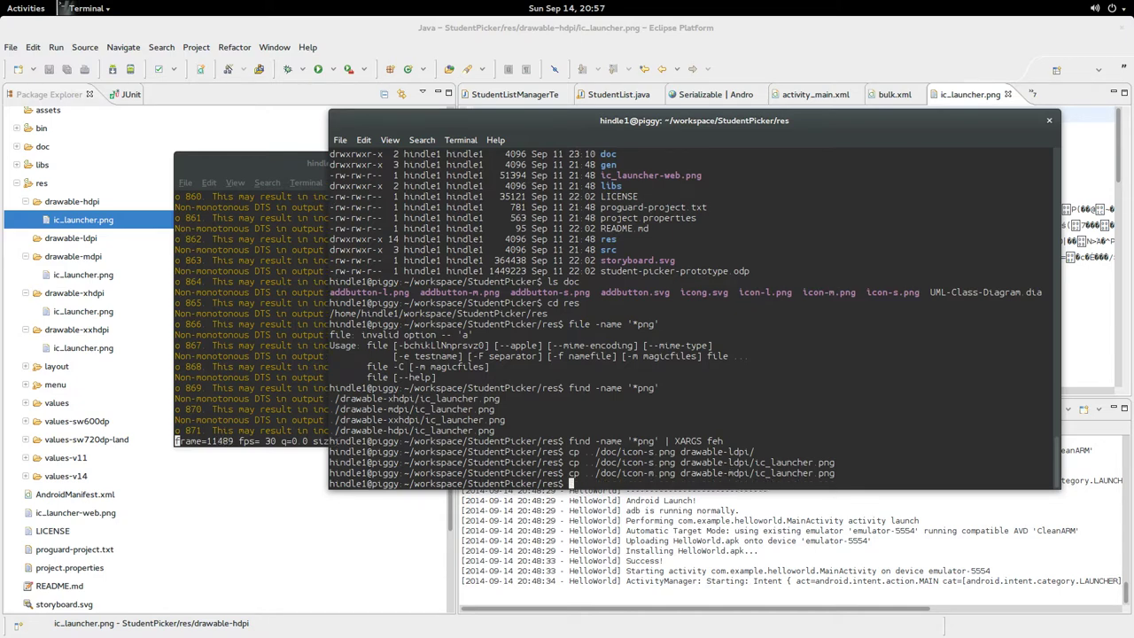
Copy ../doc/icon-l.png over drawable-hdpi/ic_launcher.png
key(Up)
key(ctrl+Left)
key(ctrl+Left)
key(ctrl+Left)
key(ctrl+Left)
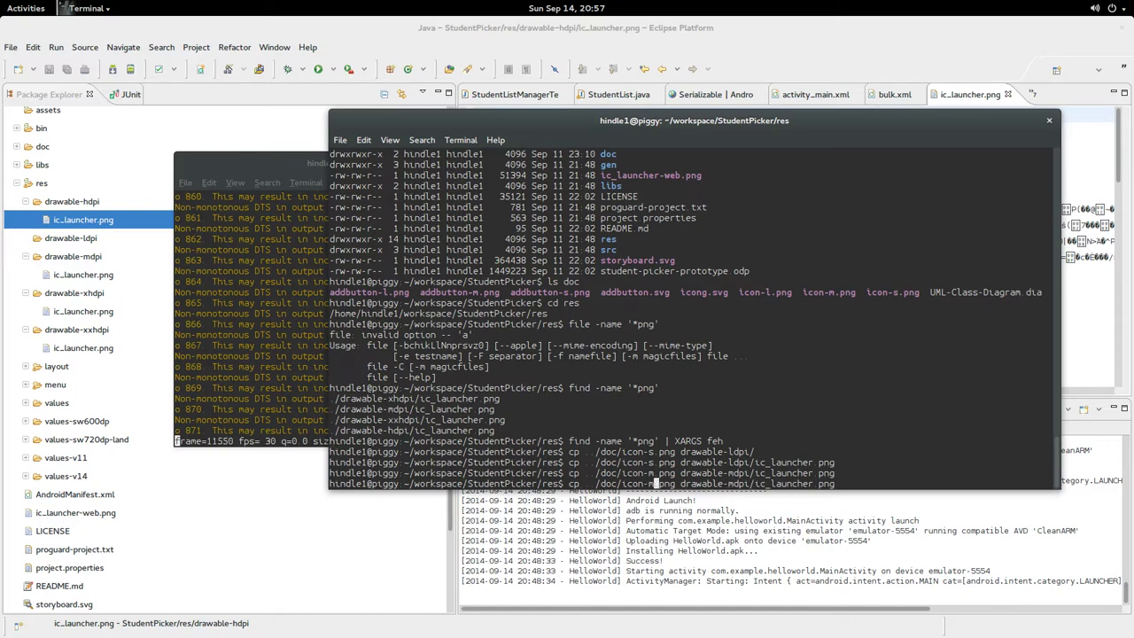
key(Delete)
text(l)
key(Left)
key(Left)
key(Left)
key(Delete)
text(h)
key(Return)
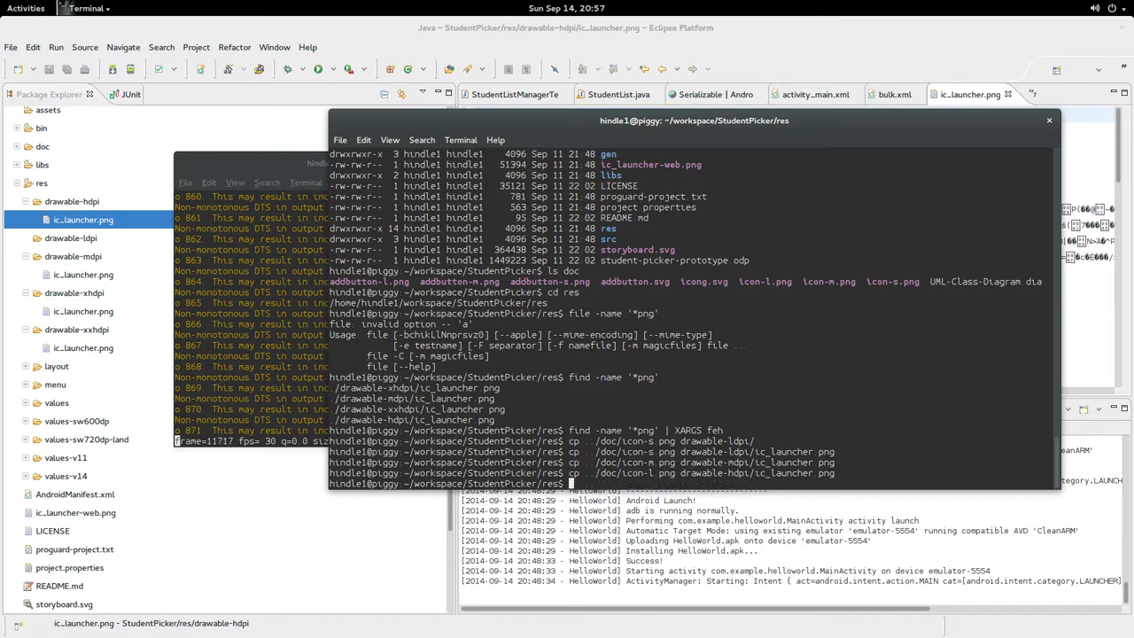
Copy ../doc/icon-l.png over drawable-xhdpi/ic_launcher.png
key(Up)
key(Left)
key(Left)
key(Left)
key(Left)
key(Left)
key(Left)
key(Left)
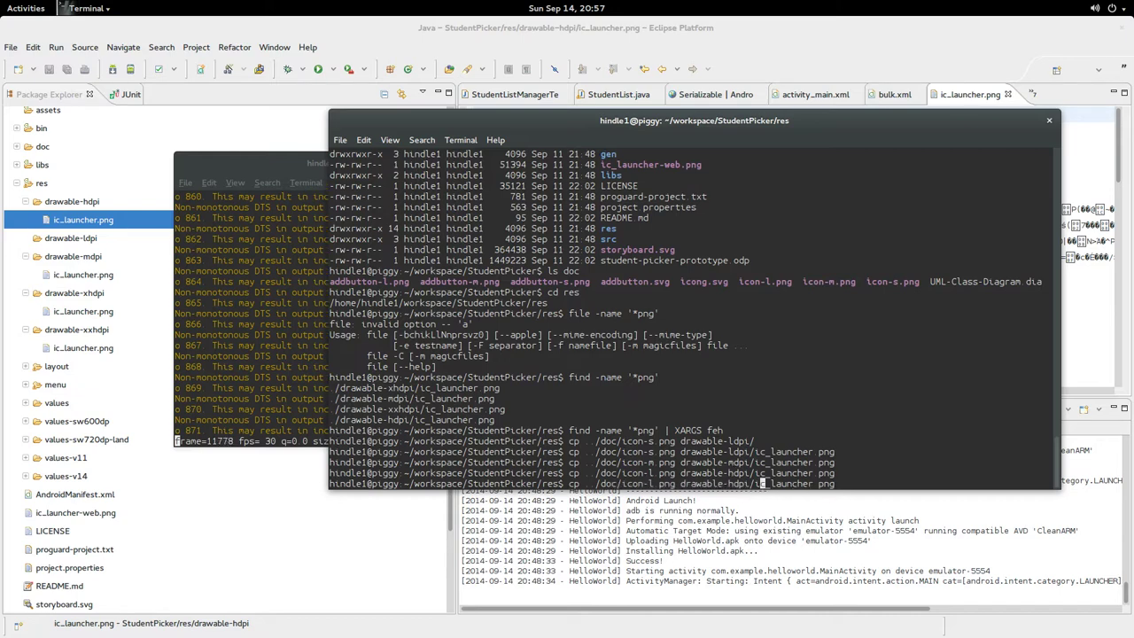
text(x)
key(Return)
Copy ../doc/icon-l.png over drawable-xxhdpi/ic_launcher.png
key(Up)
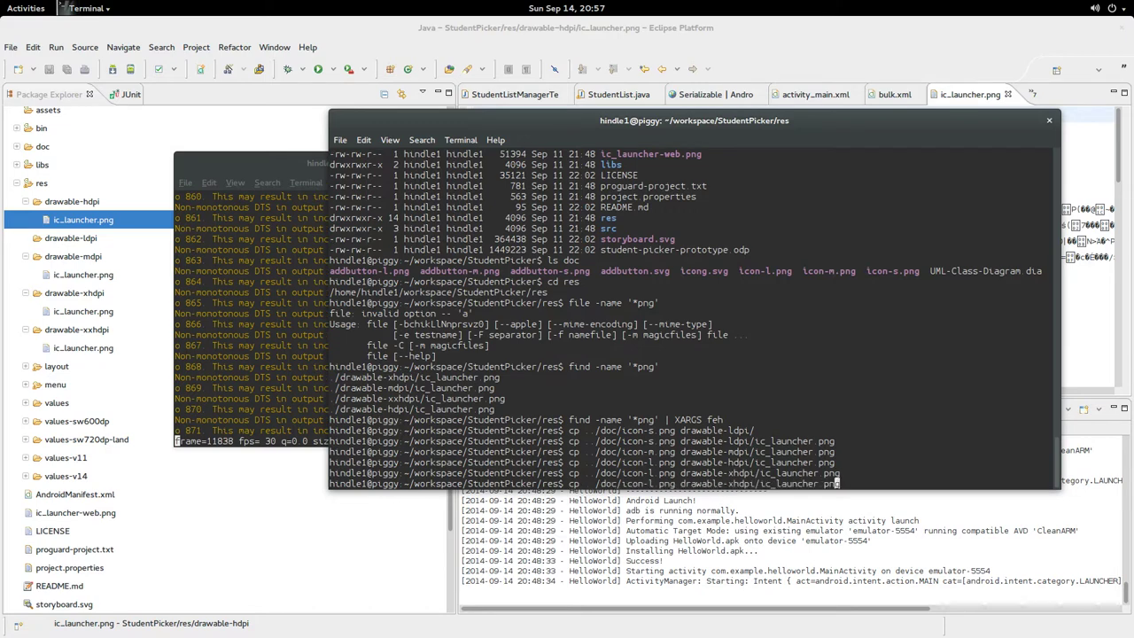
key(Left)
key(Left)
key(Left)
key(Left)
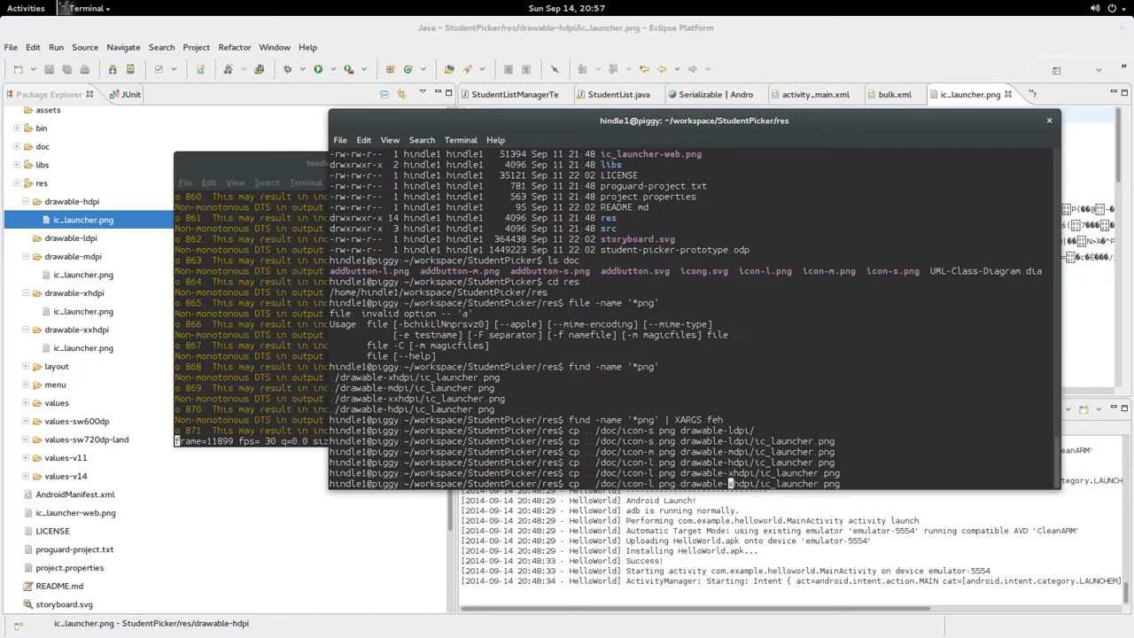
text(x)
key(Return)
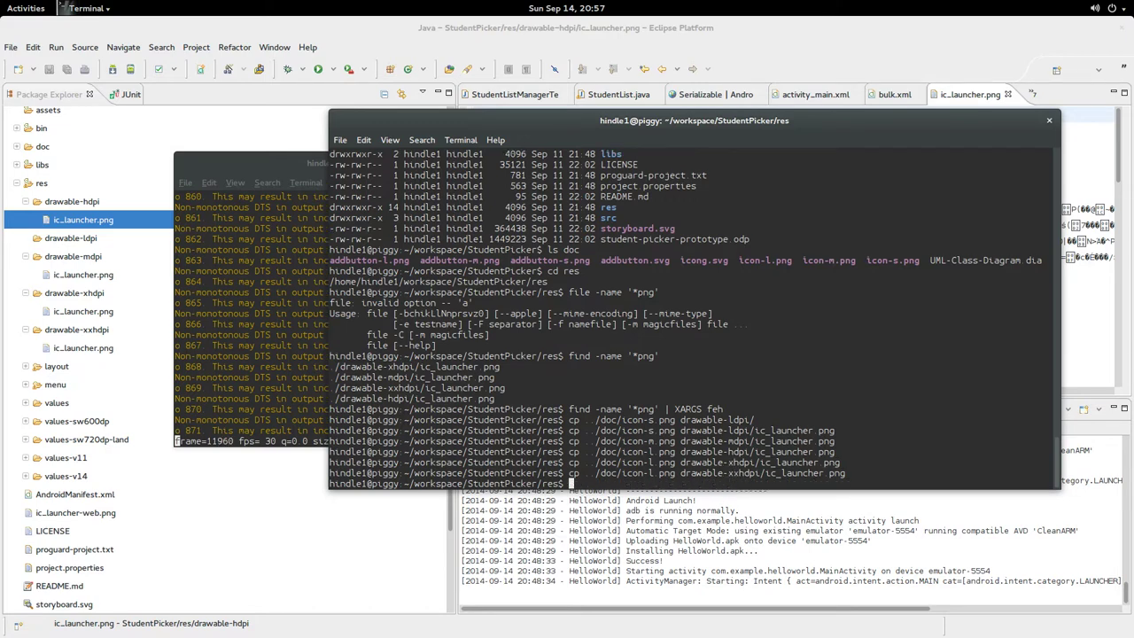
Rerun find -name '*png' | XARGS feh to page through the copied launcher icons, and close the viewer
key(Up)
key(Up)
key(Up)
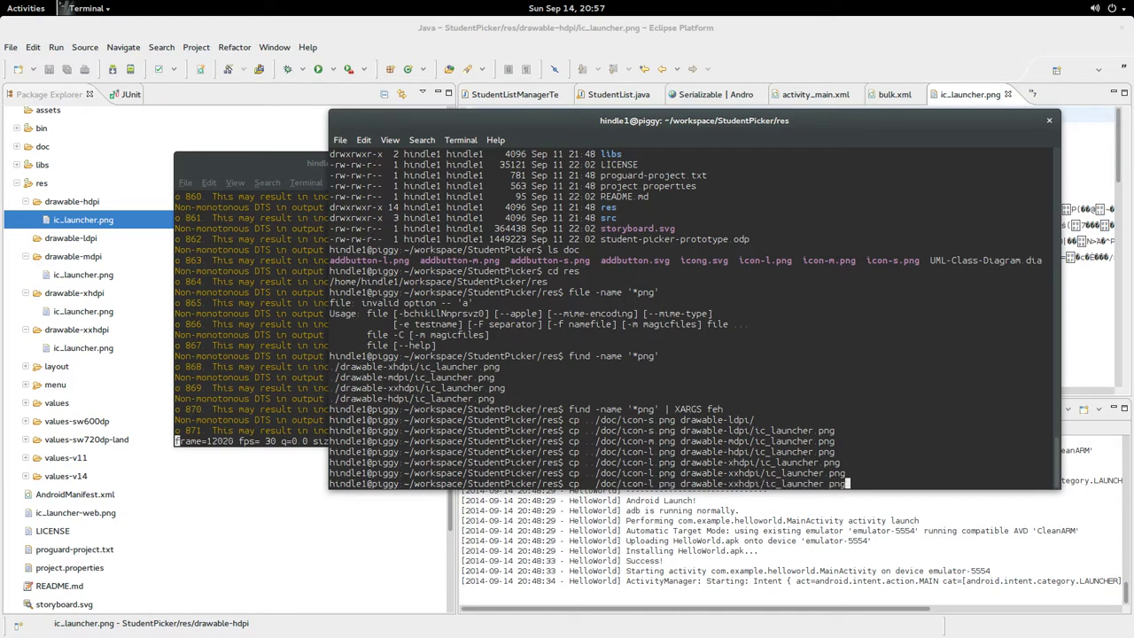
key(Up)
key(Up)
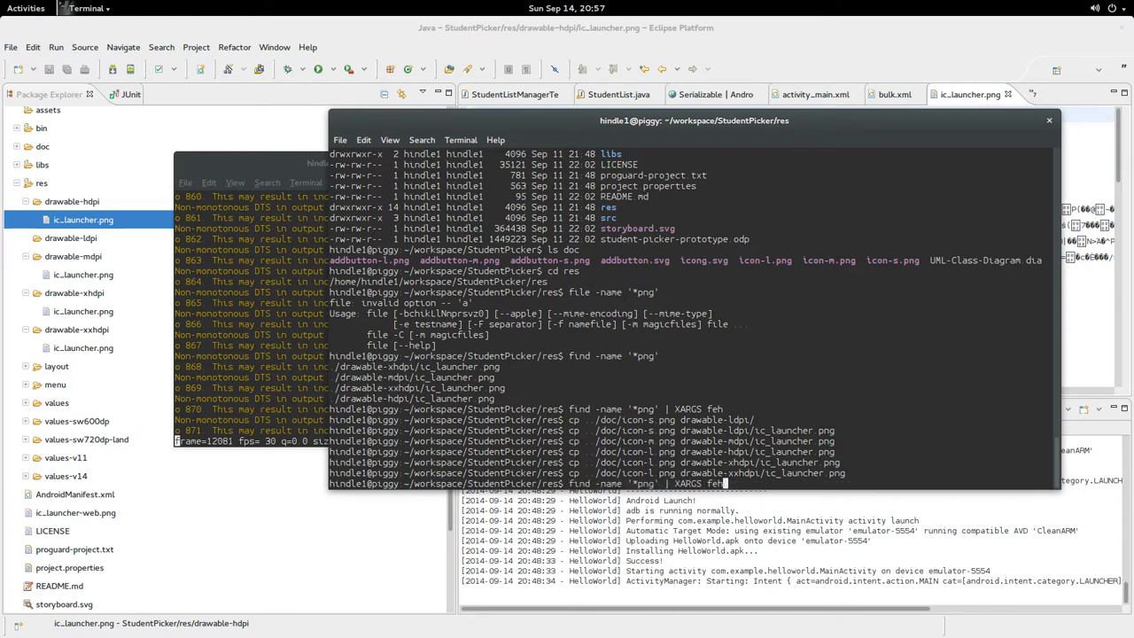
key(Return)
key(Right)
key(Right)
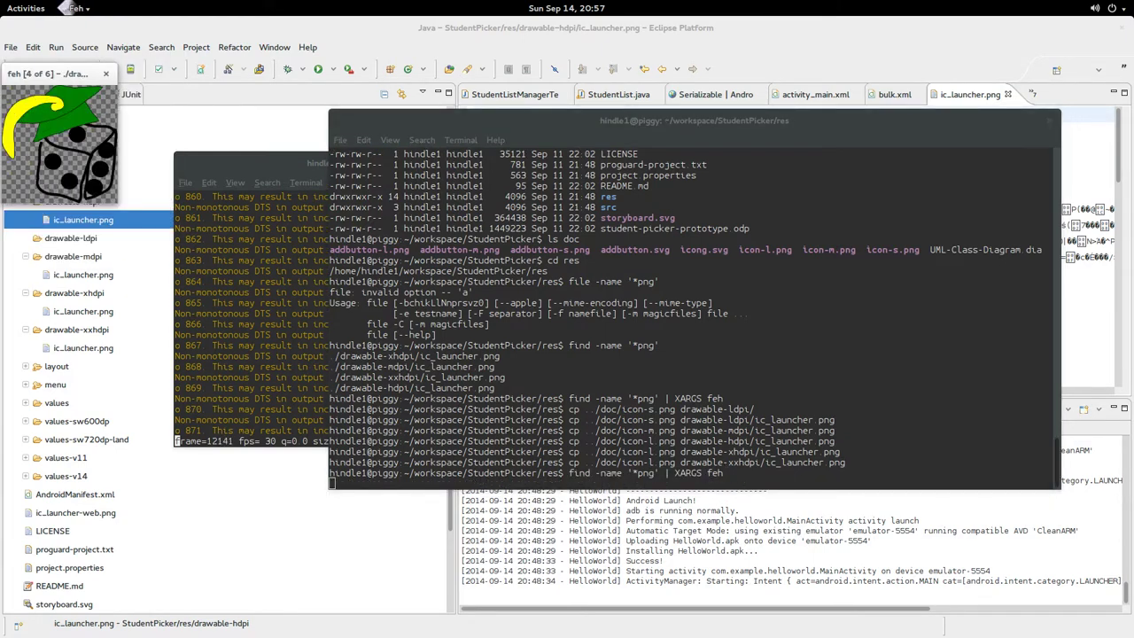
key(Right)
key(q)
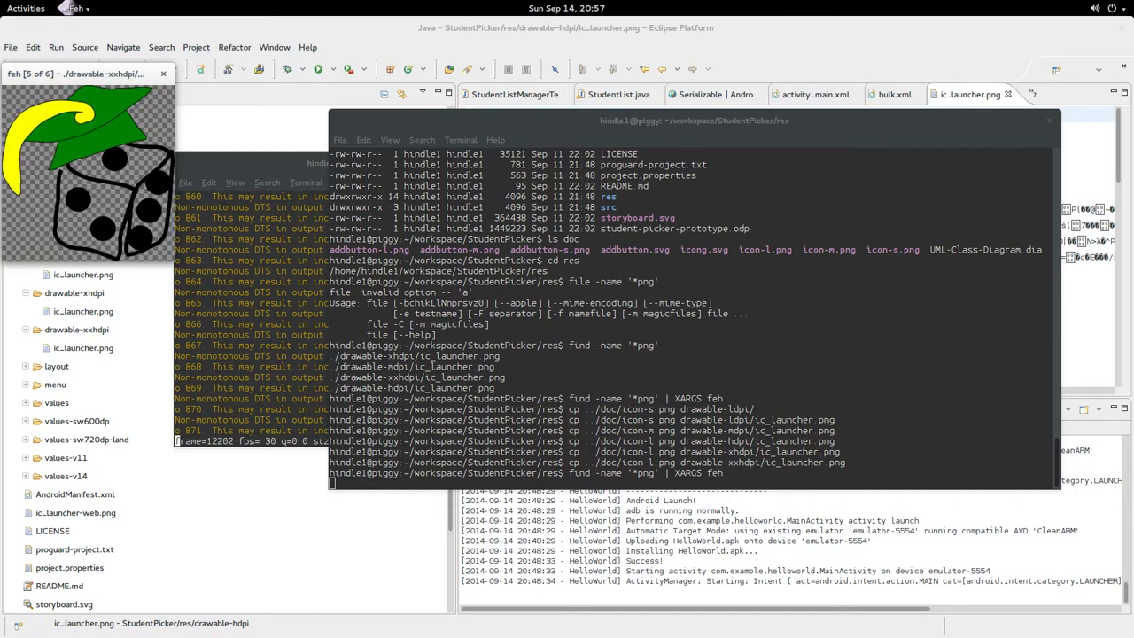
key(q)
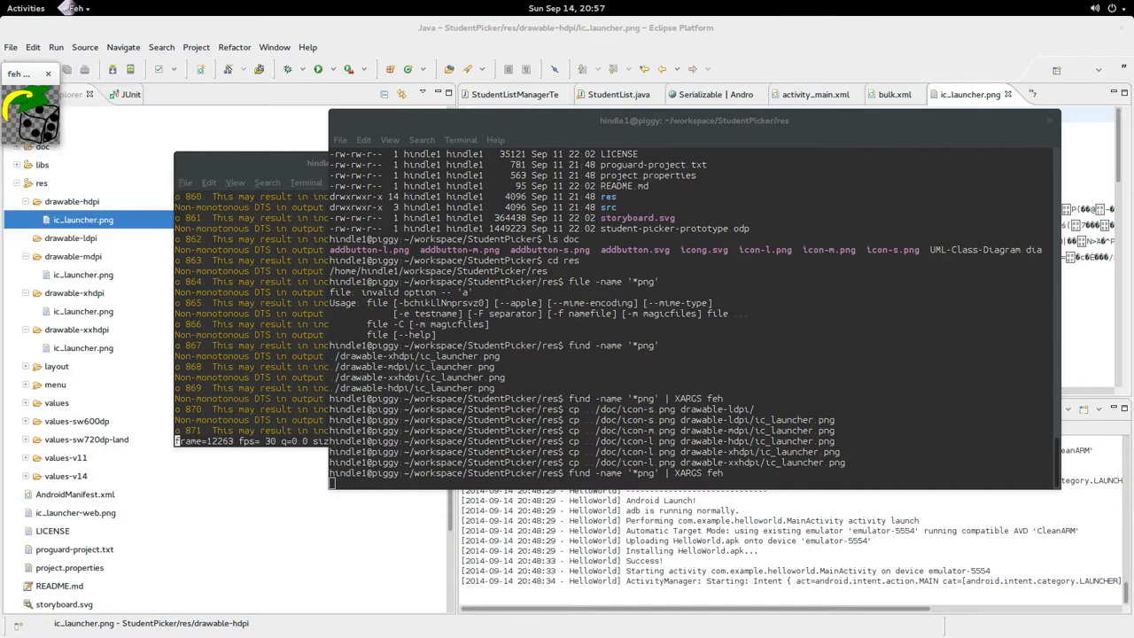
Switch to the icong.svg drawing in Inkscape and trace a closed freehand outline around the whole dice
key(alt+Tab)
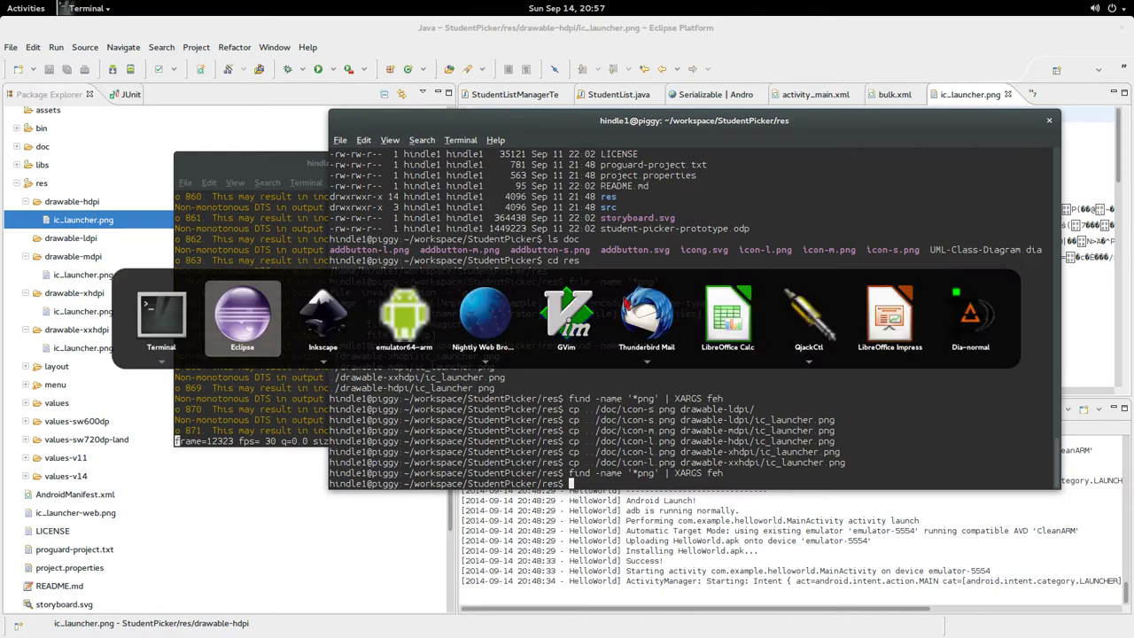
key(alt+Tab)
click(603, 304)
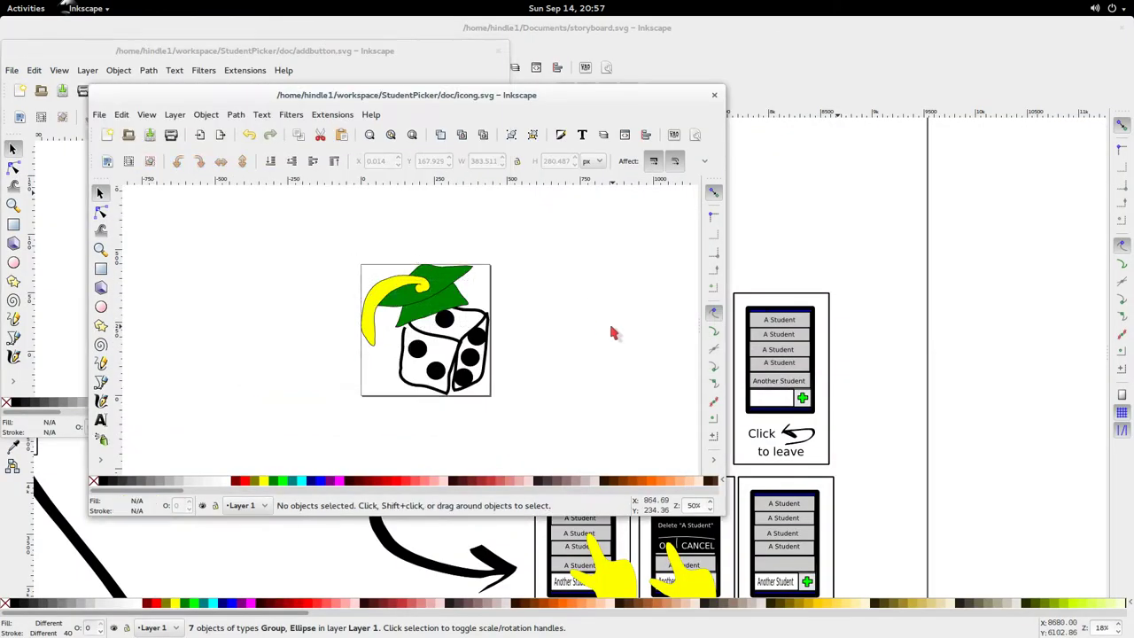
scroll(412, 390, up, 2)
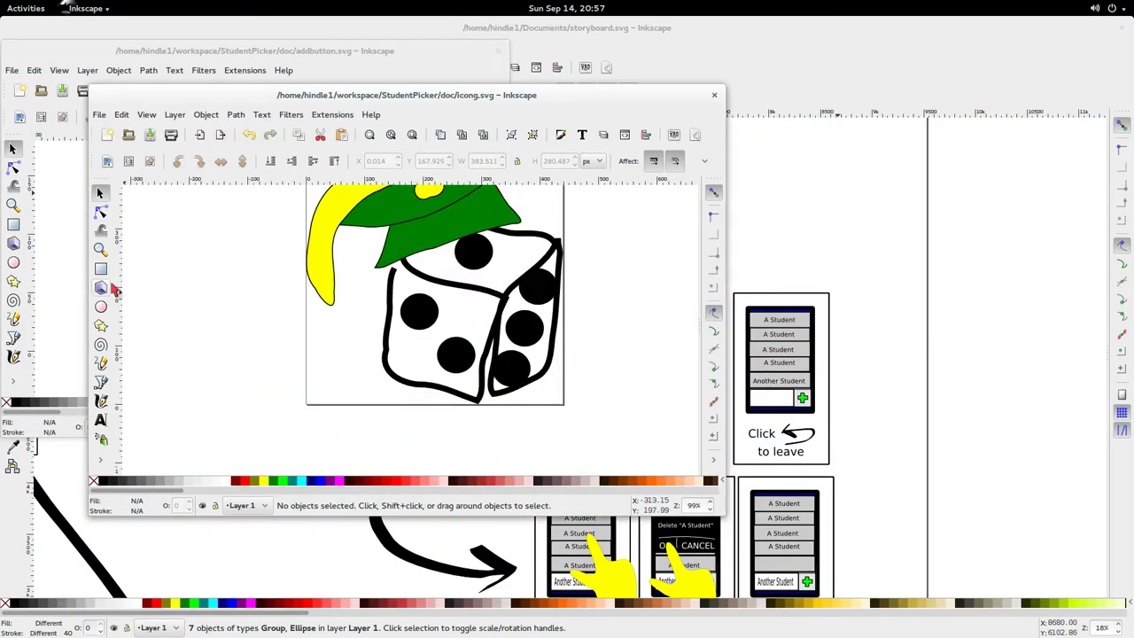
click(100, 364)
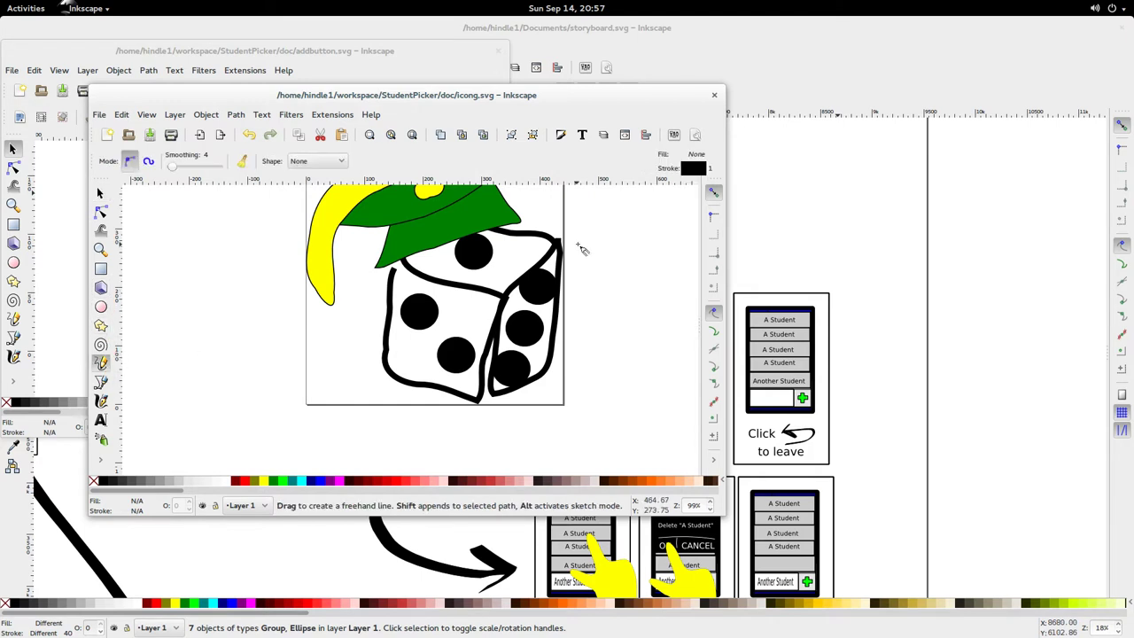
mouse_move(548, 240)
mouse_down()
mouse_move(441, 228)
mouse_move(406, 251)
mouse_move(386, 312)
mouse_move(385, 371)
mouse_move(438, 390)
mouse_move(526, 392)
mouse_move(553, 372)
mouse_move(564, 320)
mouse_move(551, 241)
mouse_up()
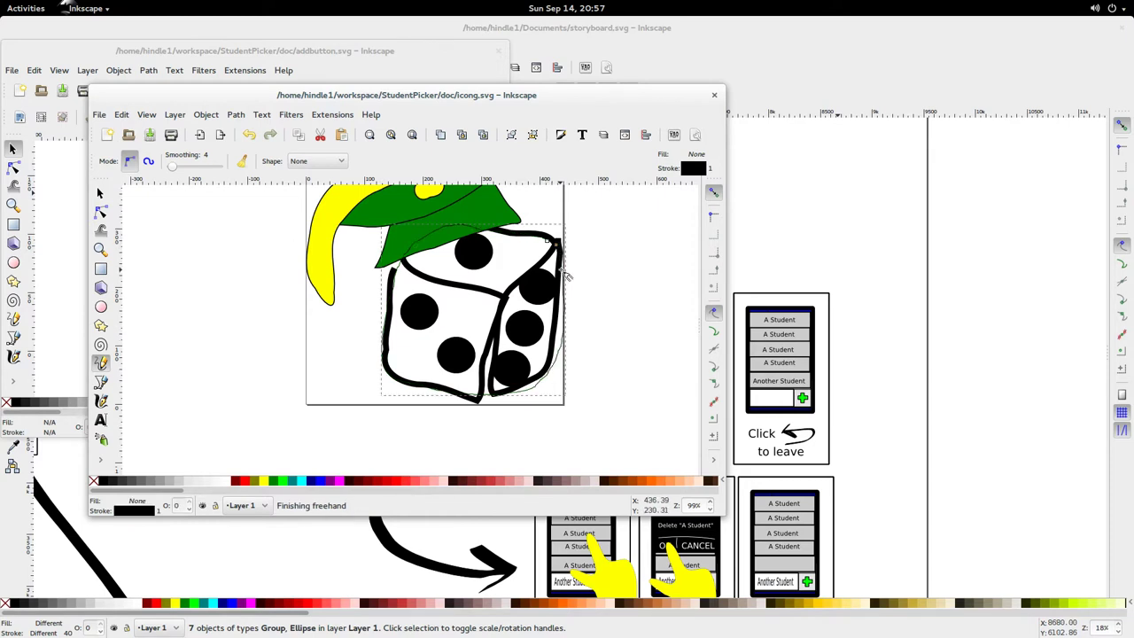
Give the dice outline a white stroke and fill, lower it behind all other objects, and save the drawing
shift+click(227, 486)
click(227, 486)
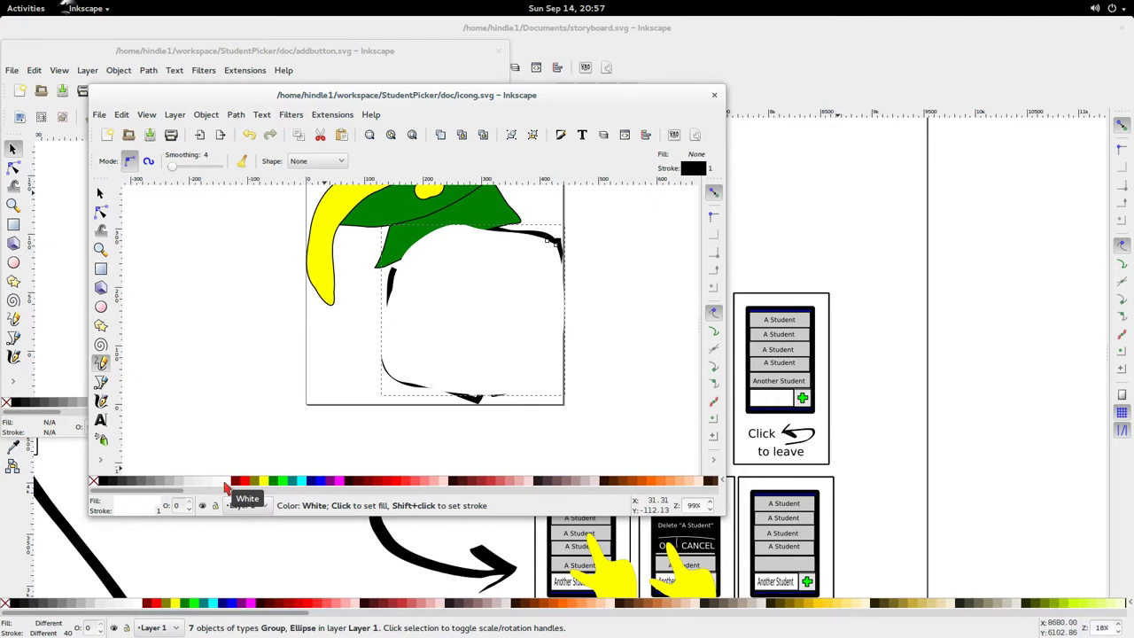
key(End)
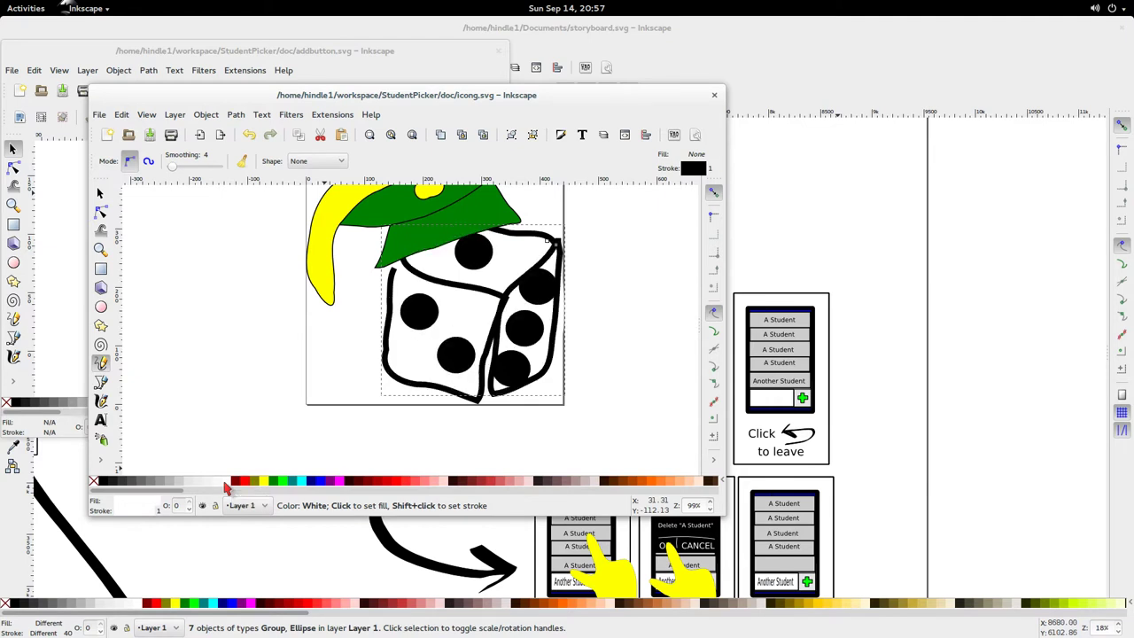
key(ctrl+s)
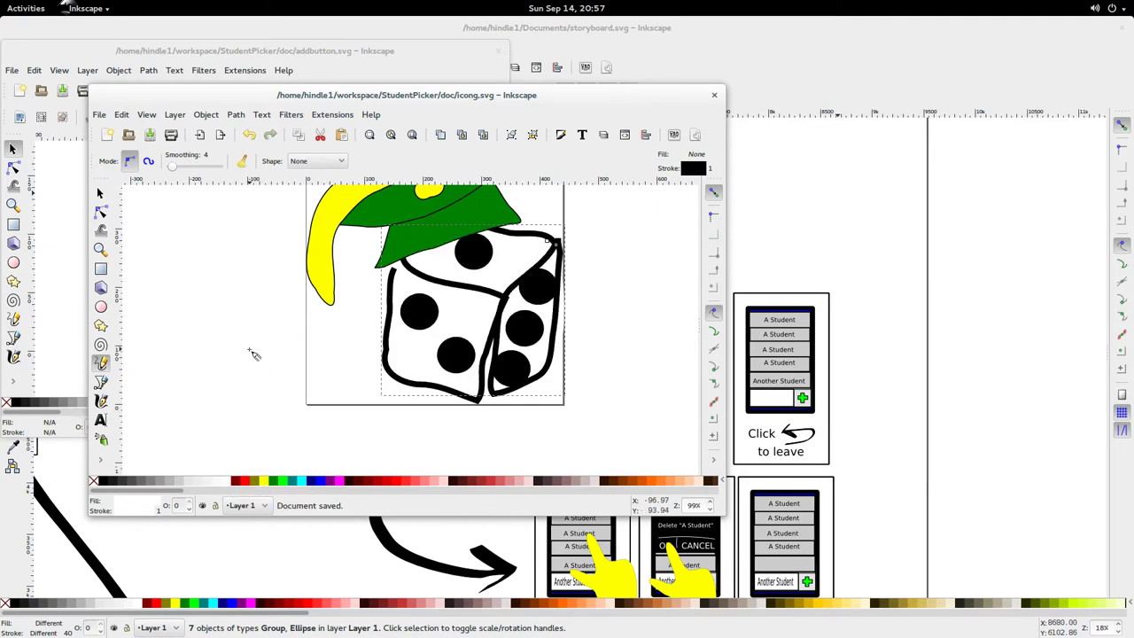
Start a bitmap export of the selection and choose the existing icon-s.png in the doc folder as its target file
click(100, 114)
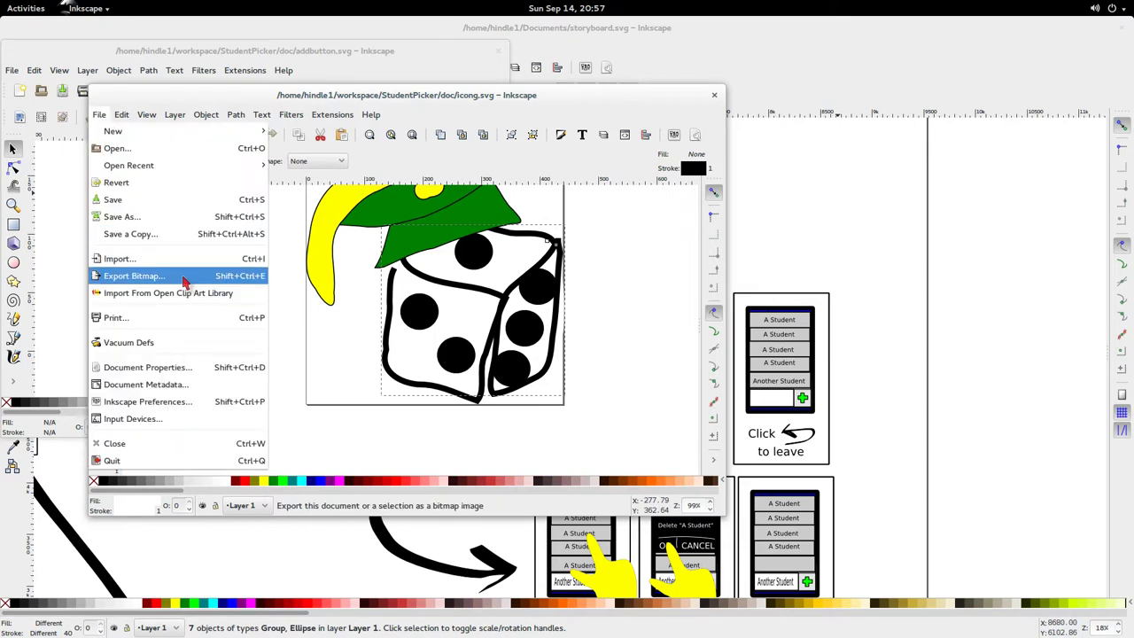
click(182, 276)
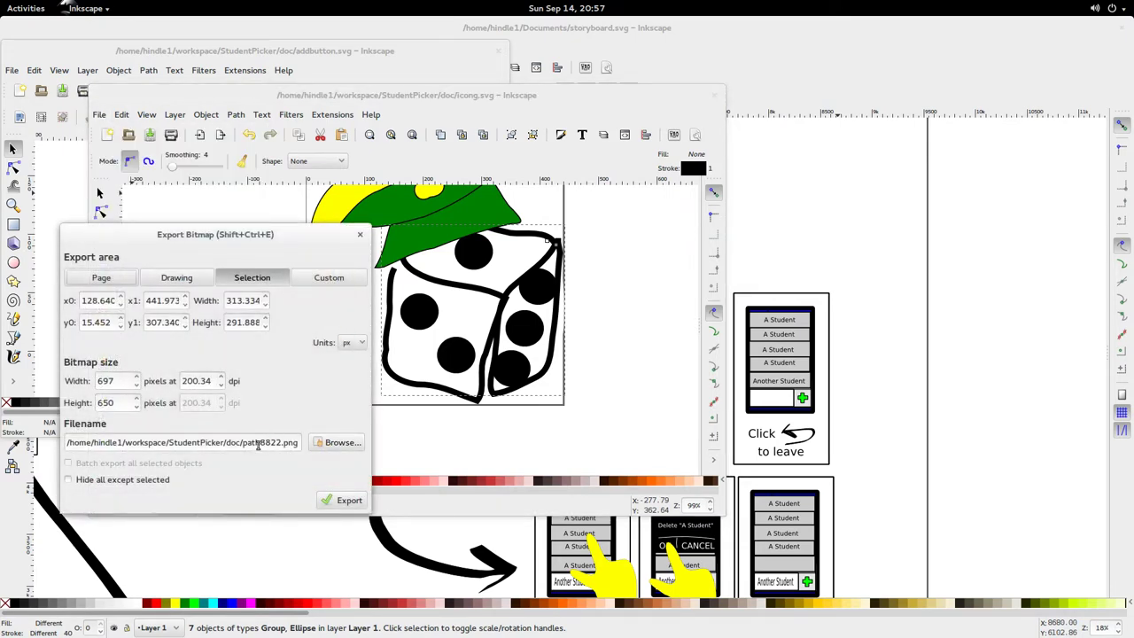
drag(244, 442, 318, 445)
click(330, 443)
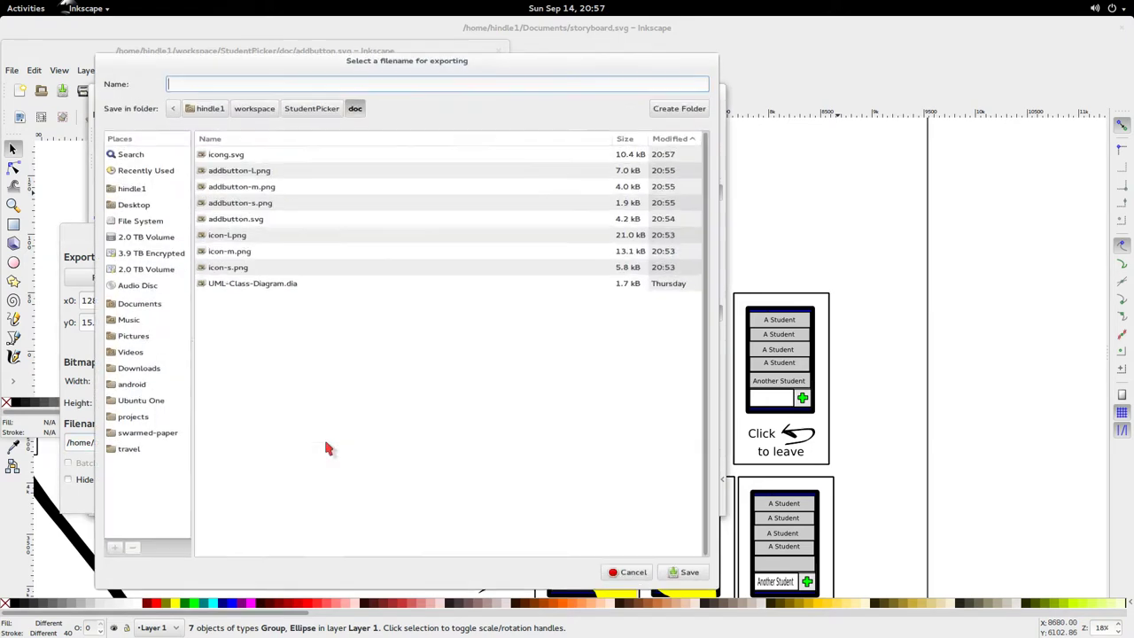
click(264, 260)
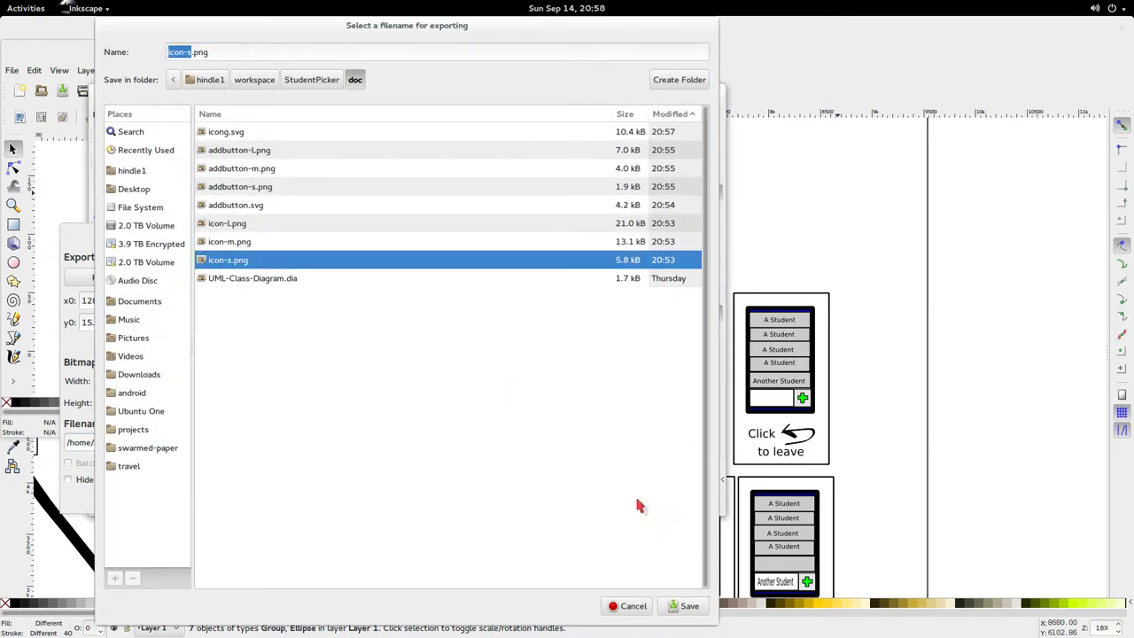
click(683, 606)
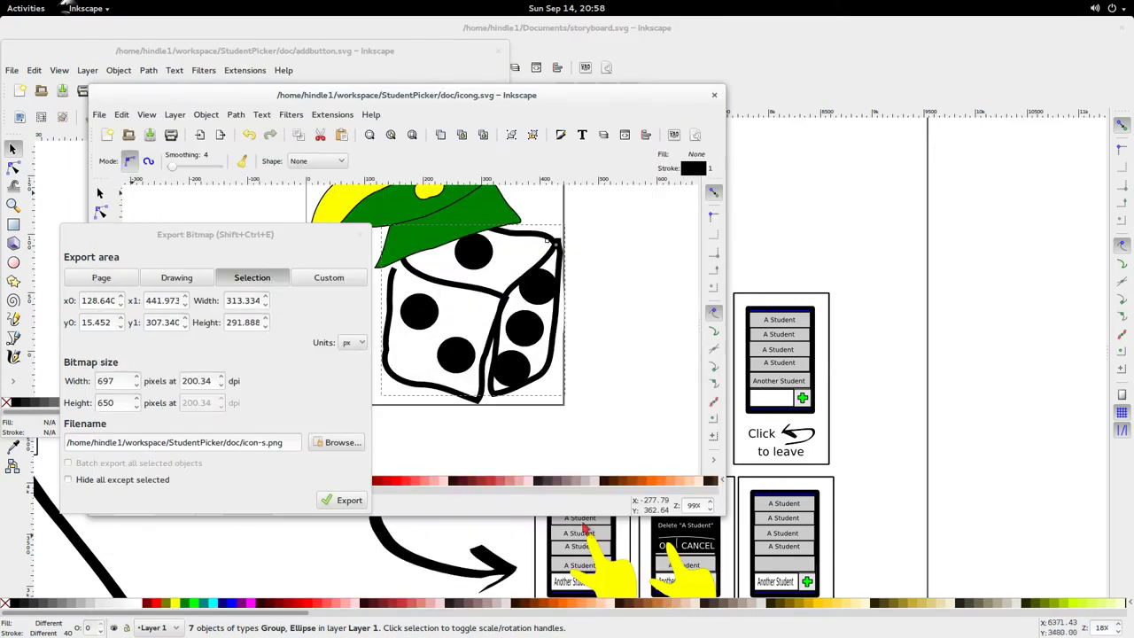
Set the export resolution to 20 dpi and export the selection over icon-s.png
click(190, 381)
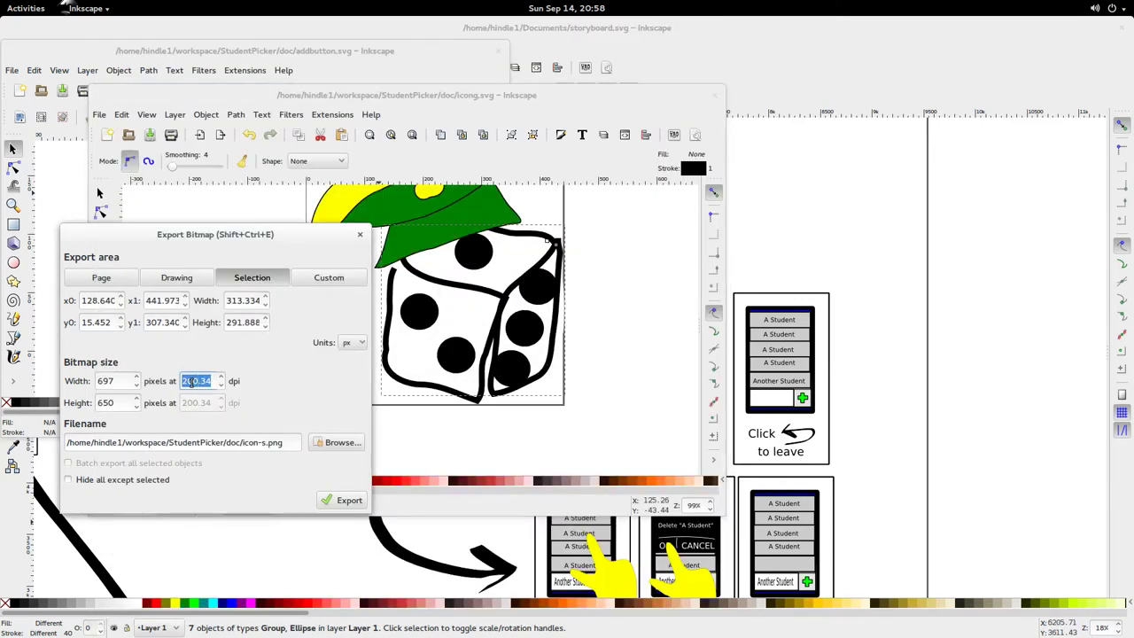
text(20)
click(111, 381)
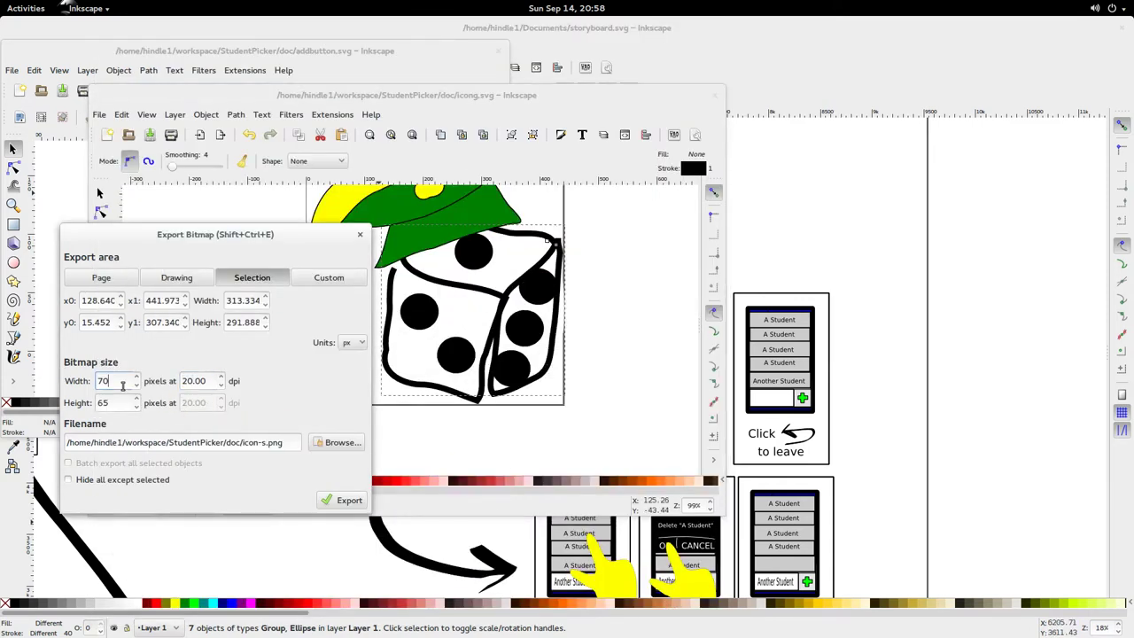
click(350, 501)
click(523, 356)
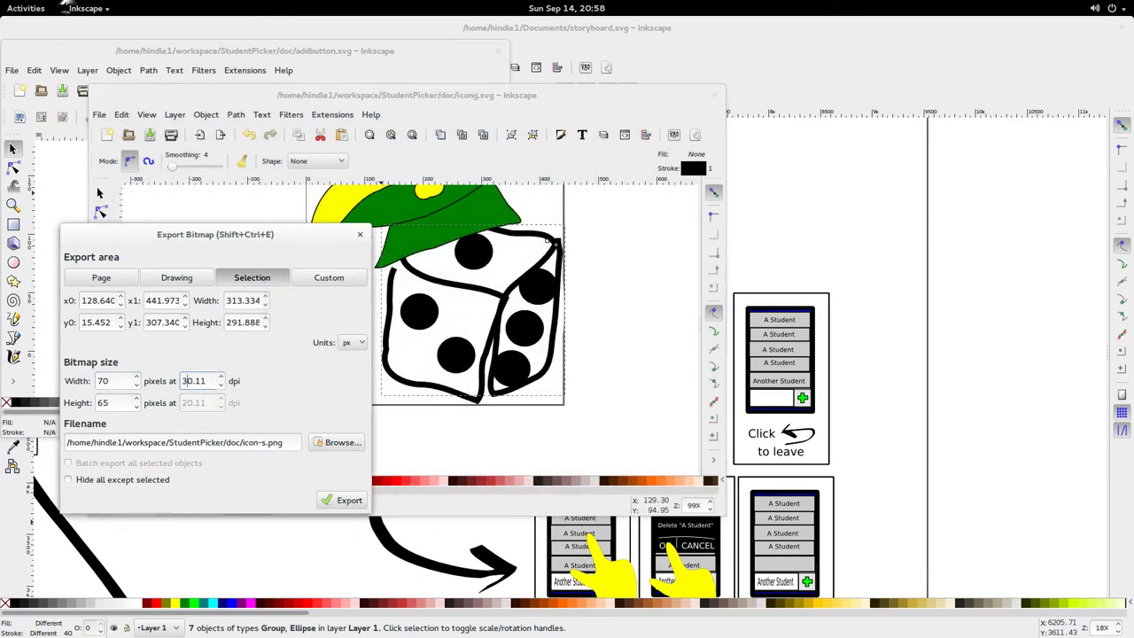
Export the selection at about 30 dpi as icon-m.png, replacing the existing file
click(123, 379)
click(265, 446)
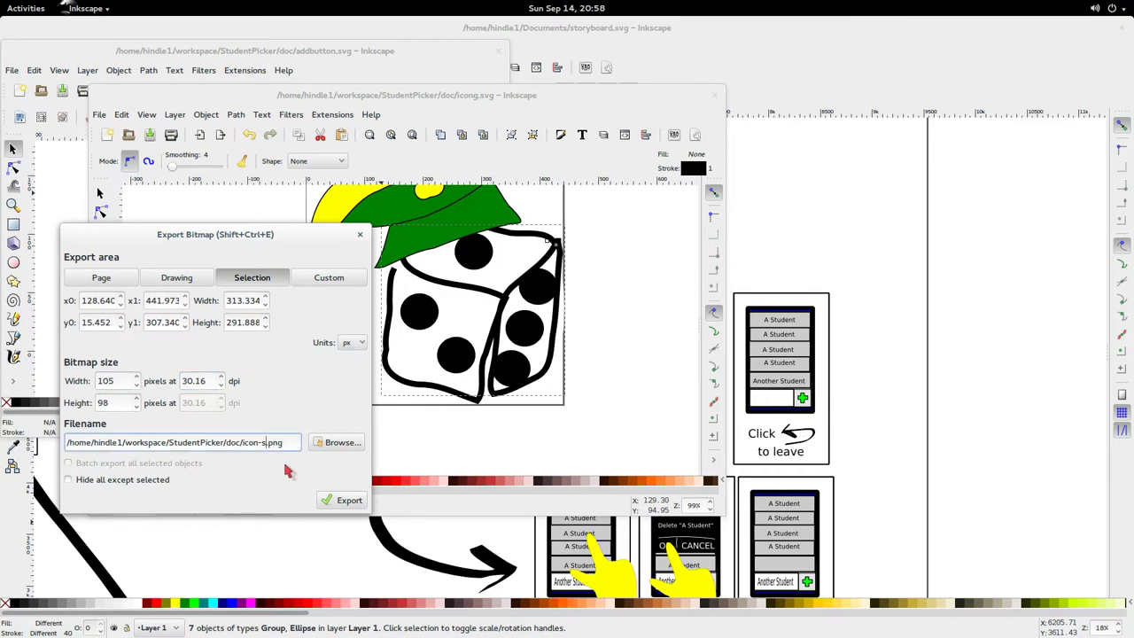
click(343, 501)
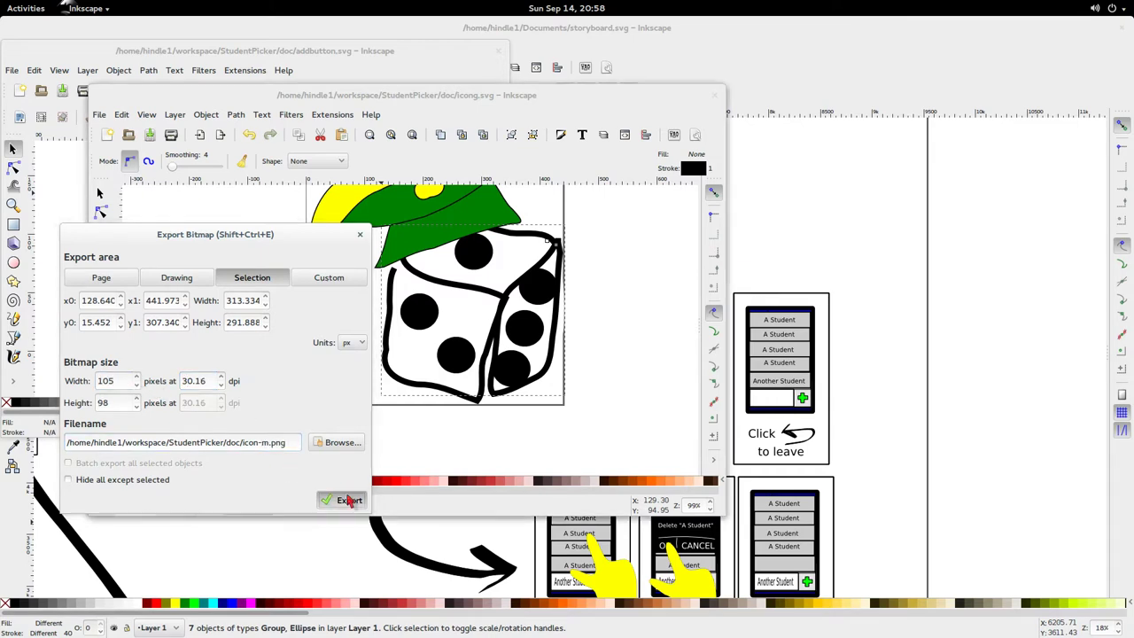
click(470, 352)
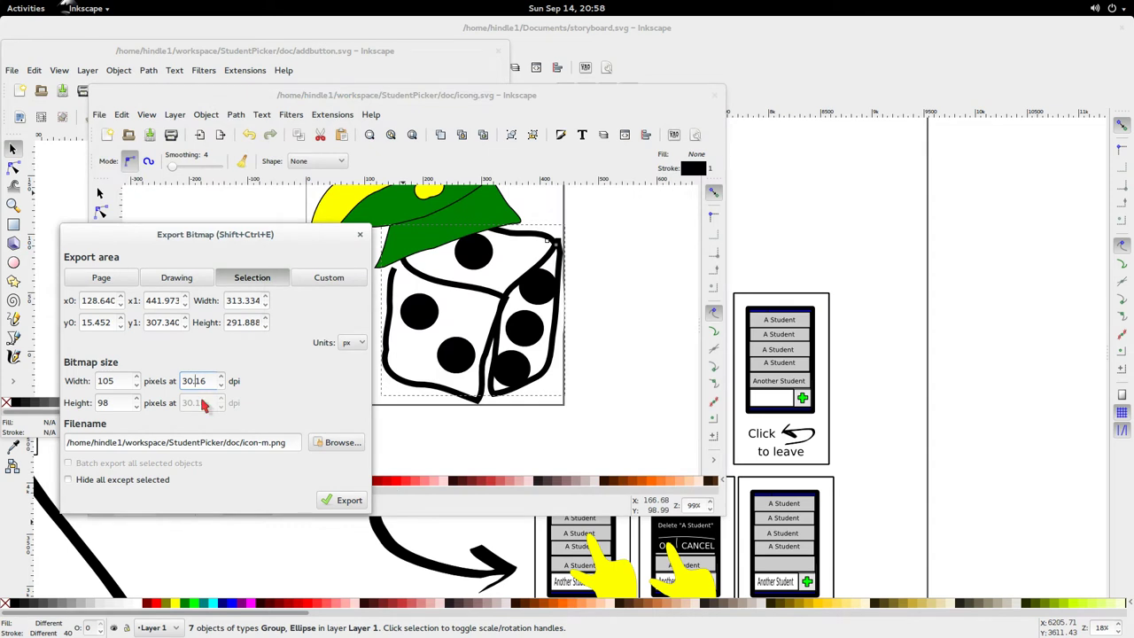
Export the selection at about 60 dpi as icon-l.png, replacing the existing file
click(122, 381)
double_click(267, 442)
click(189, 381)
key(Return)
click(263, 443)
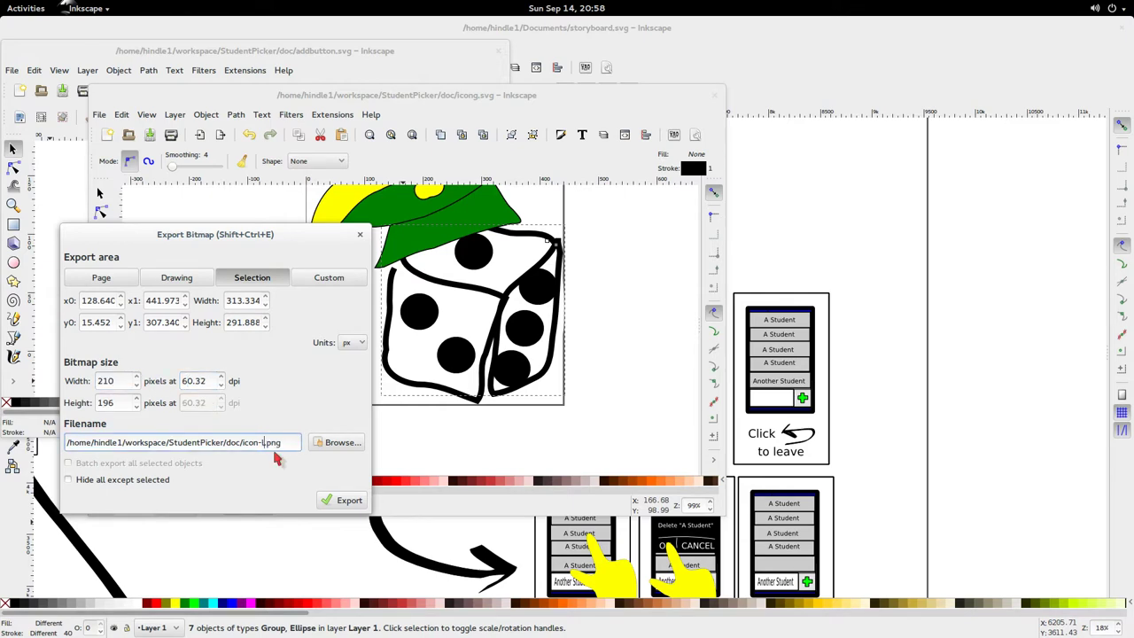
text(l)
click(347, 501)
click(375, 355)
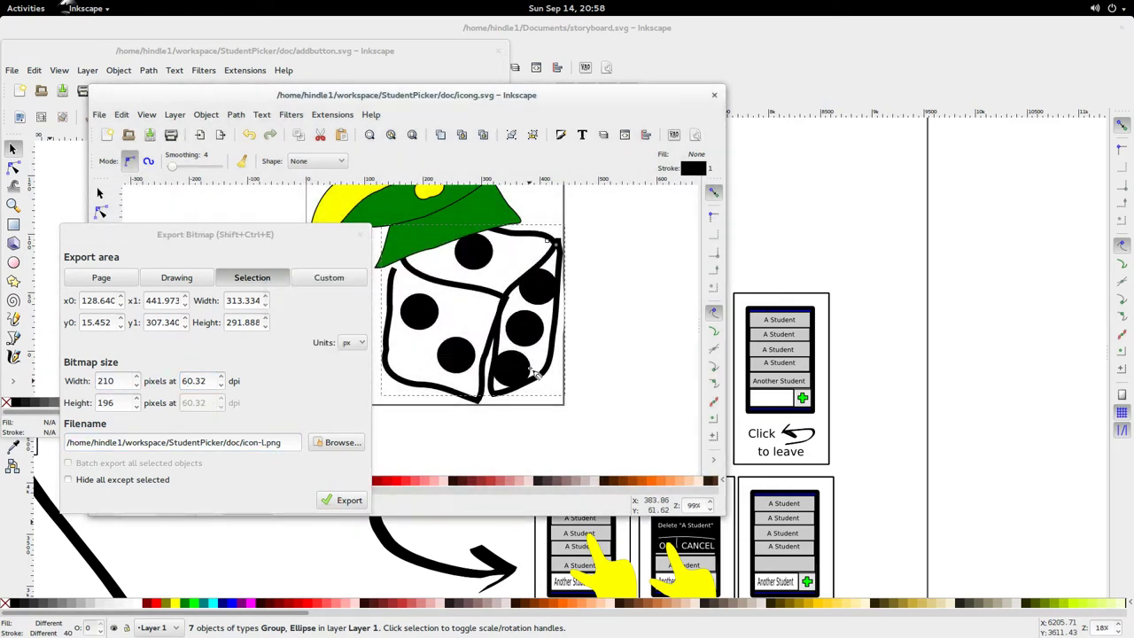
Switch to the terminal and rerun the five cp commands that copy the doc icons over ic_launcher.png in each drawable folder
key(alt+Tab)
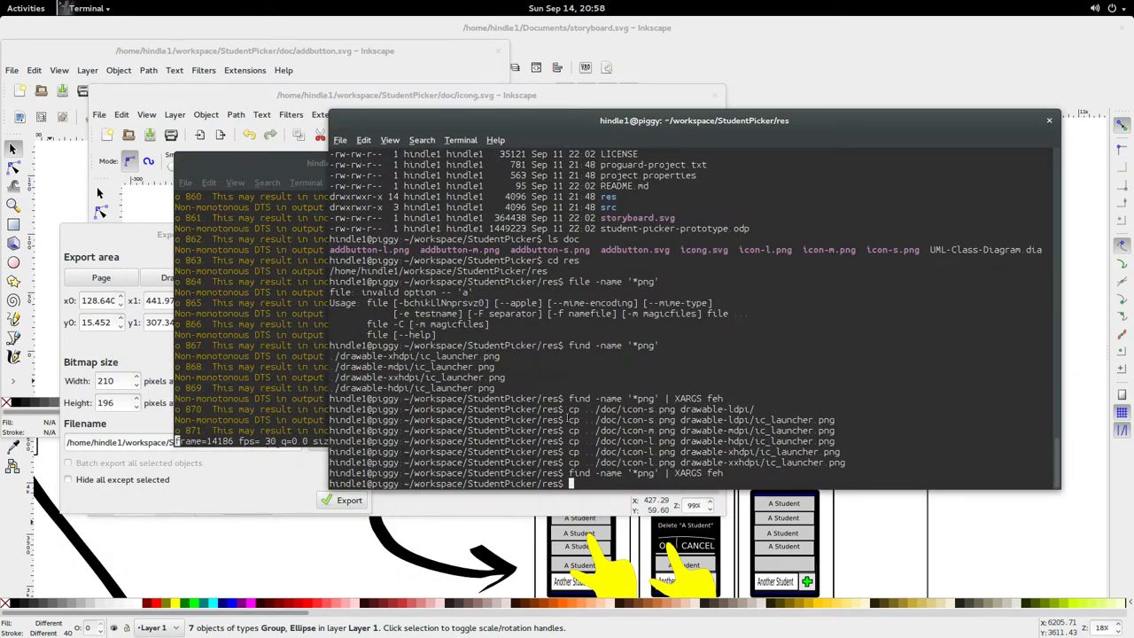
drag(571, 415, 900, 460)
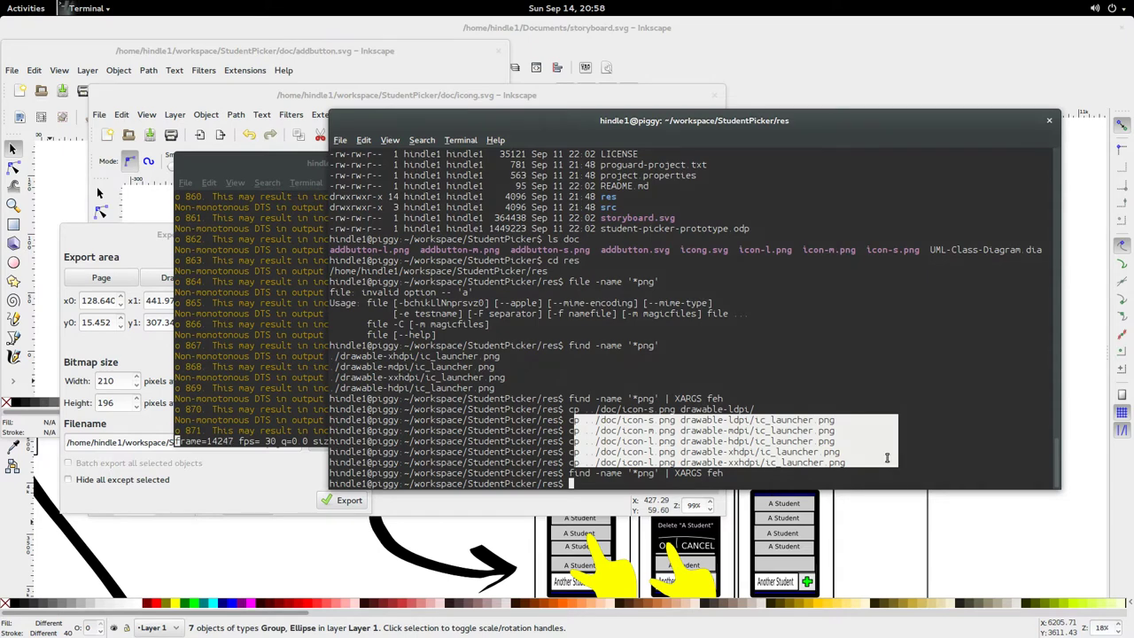
middle_click(867, 381)
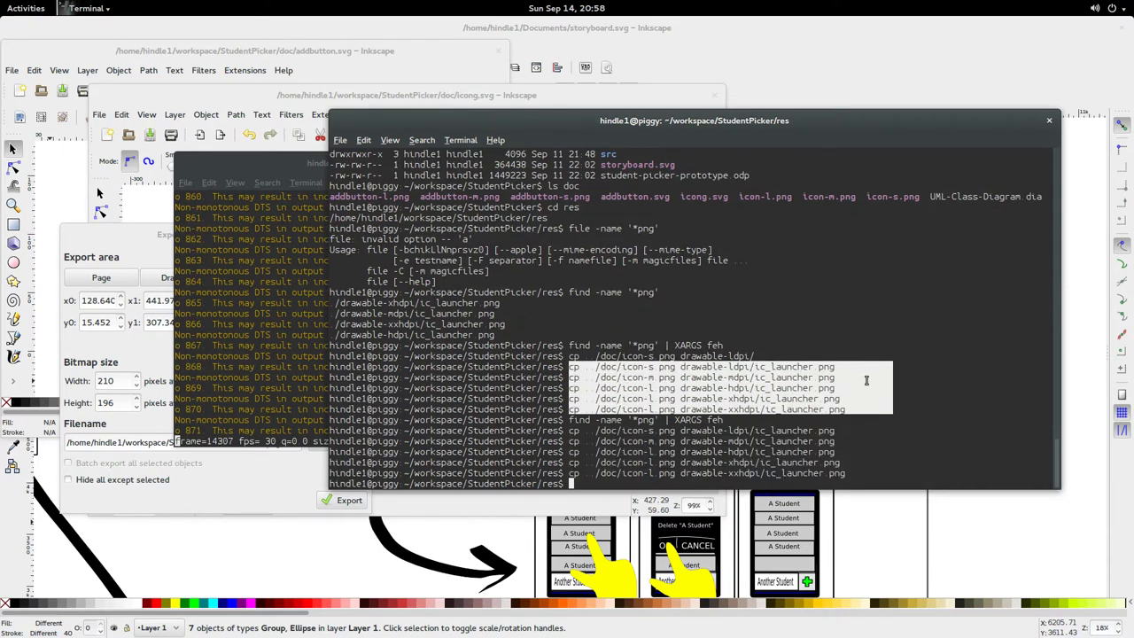
Rerun find -name '*png' | XARGS feh and page through the updated launcher icons
key(Up)
key(Up)
key(Up)
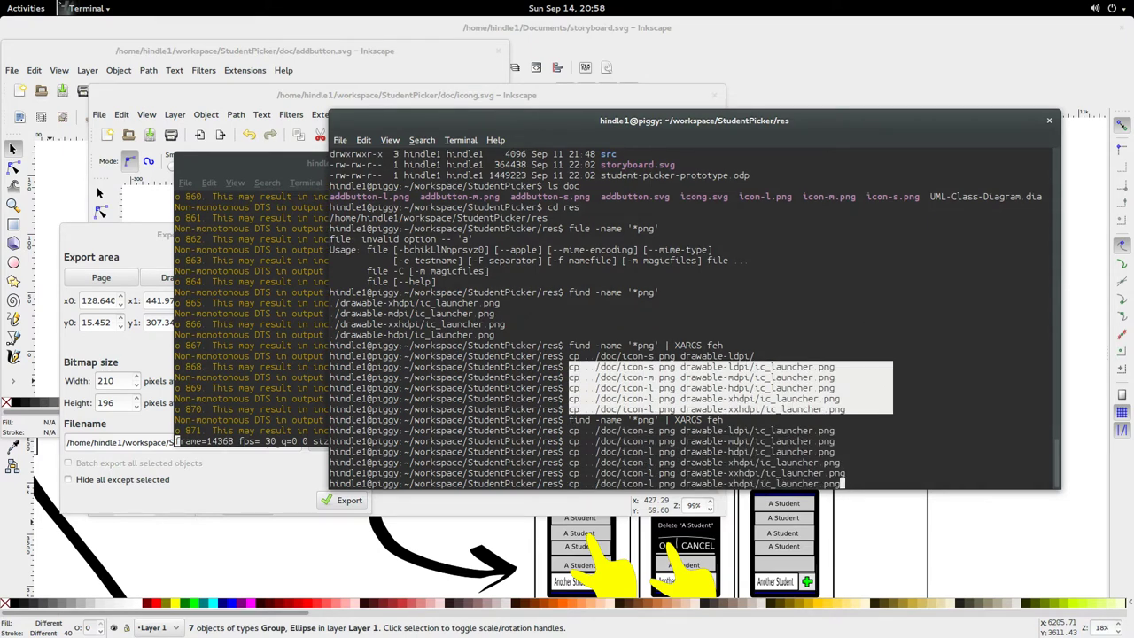
key(Up)
key(Up)
key(Up)
key(Return)
key(space)
key(space)
key(space)
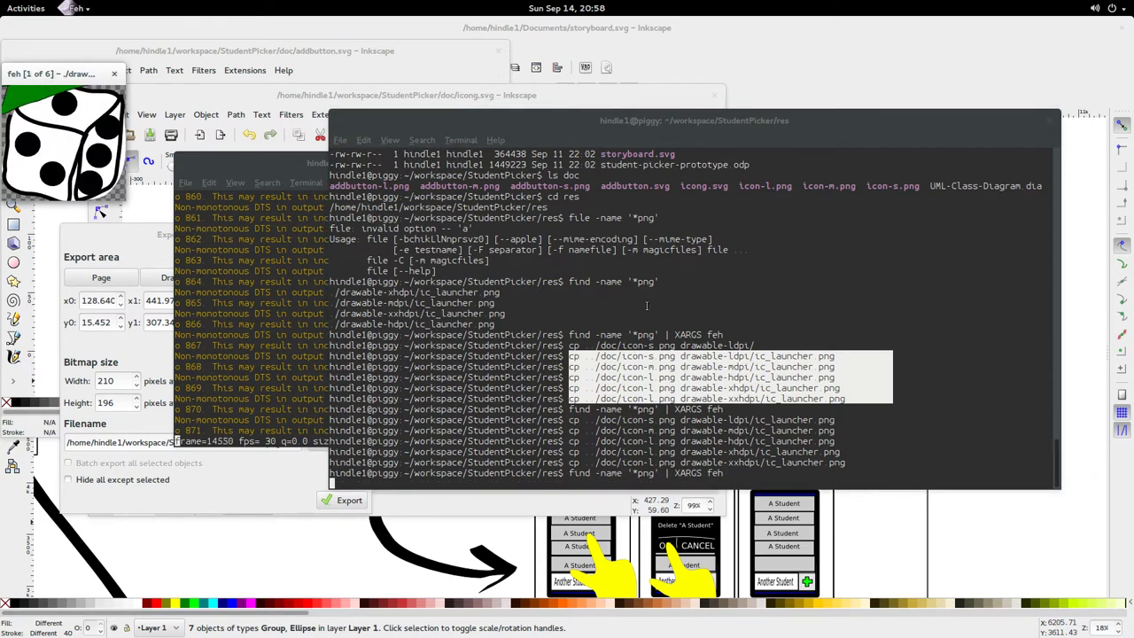
Return to Inkscape's bitmap export, set the export area to the whole page, and change the file name to icon-s.png
click(249, 489)
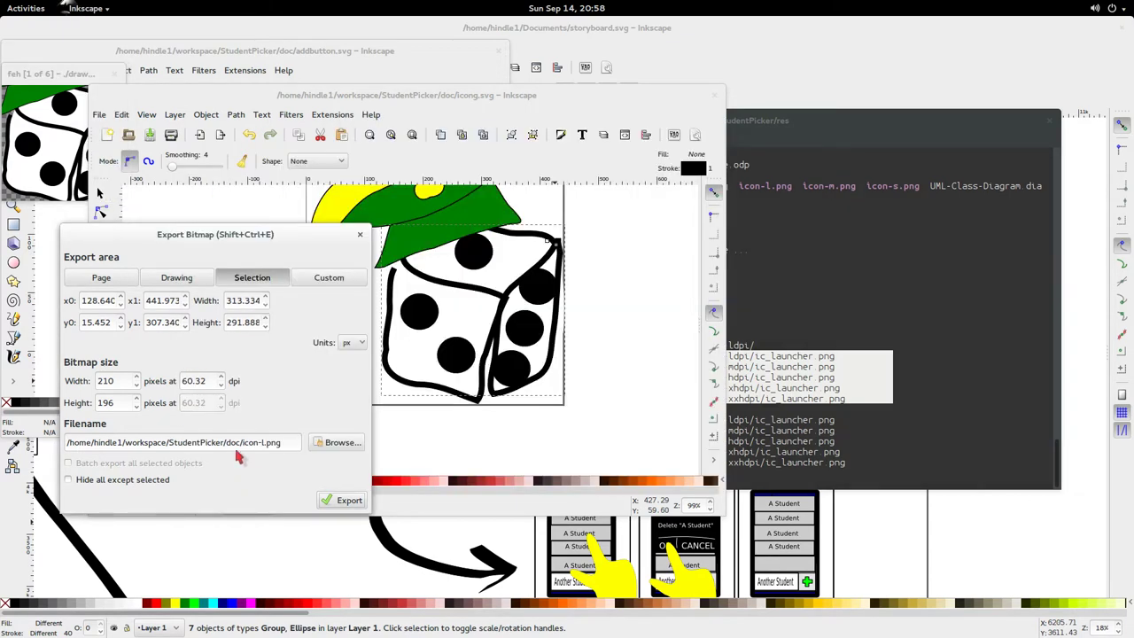
click(99, 278)
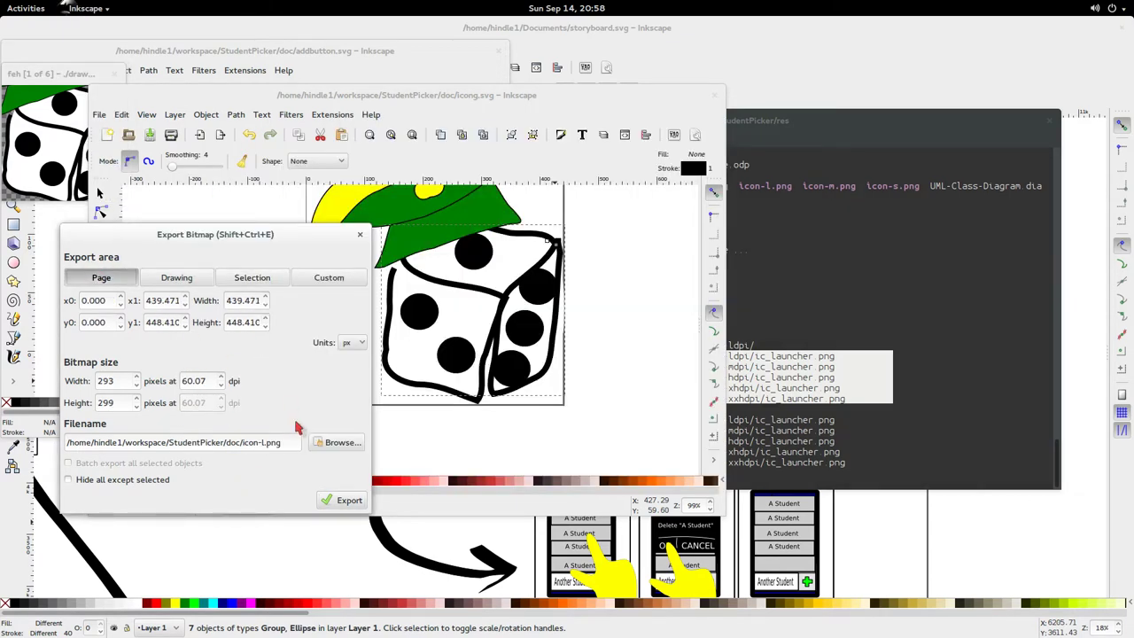
click(260, 440)
key(BackSpace)
text(-l)
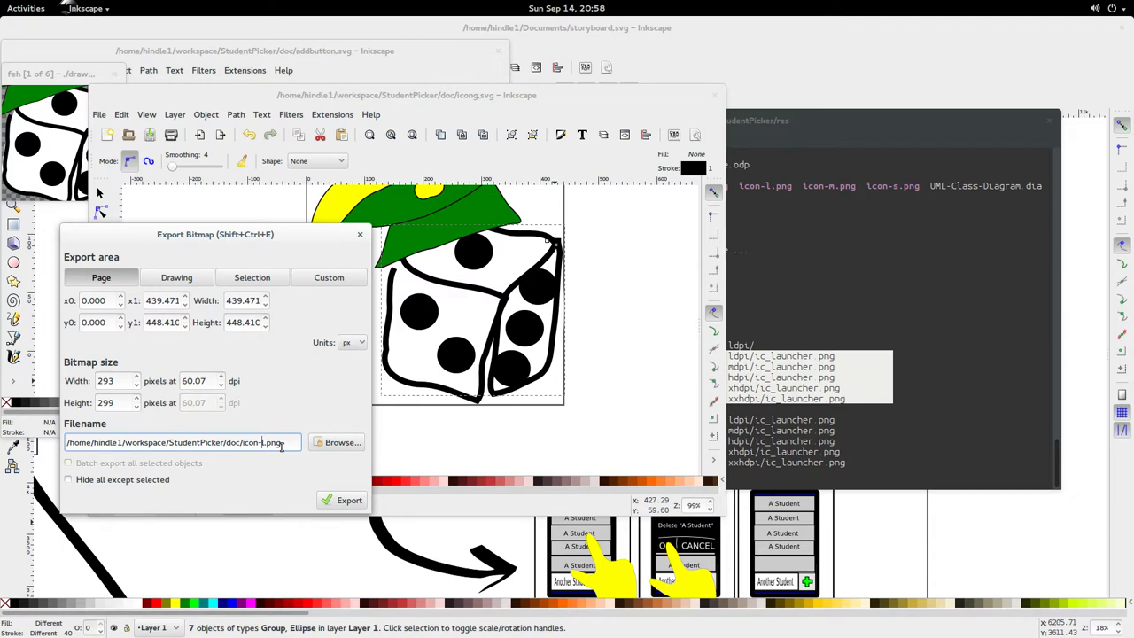
Set the resolution to 20.07 dpi and export the page over icon-s.png
double_click(188, 381)
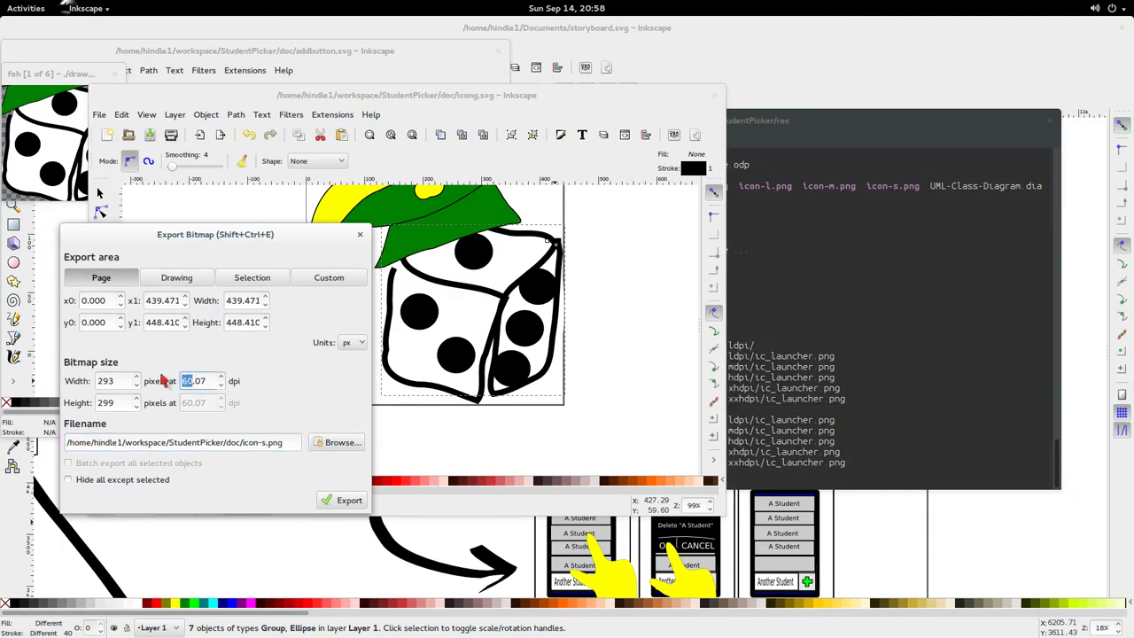
text(20)
key(Tab)
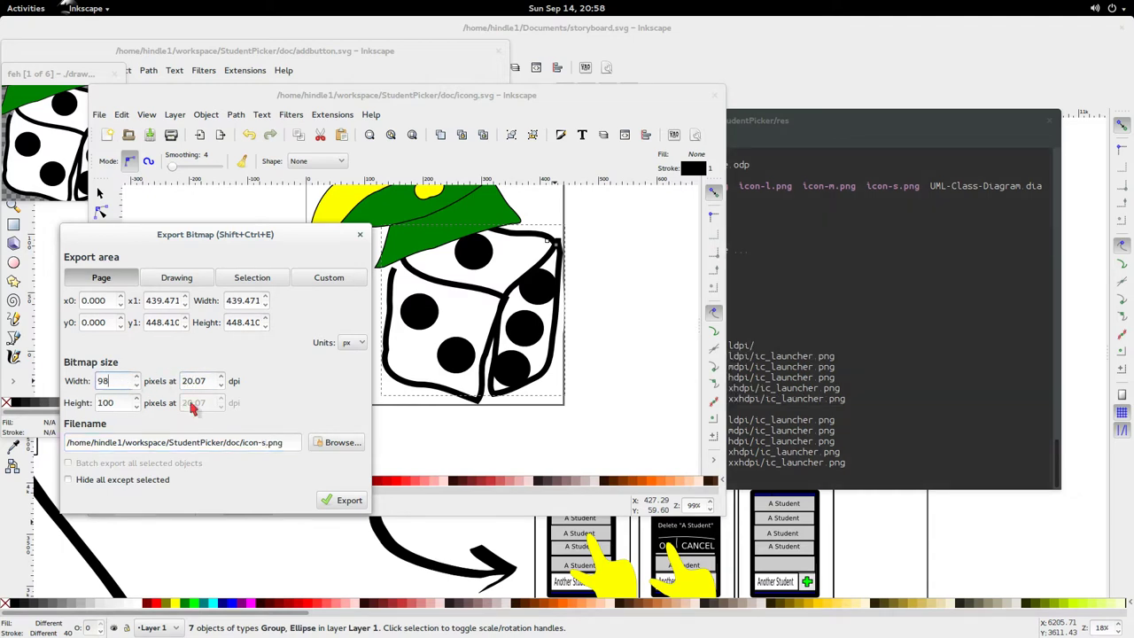
click(346, 501)
click(523, 355)
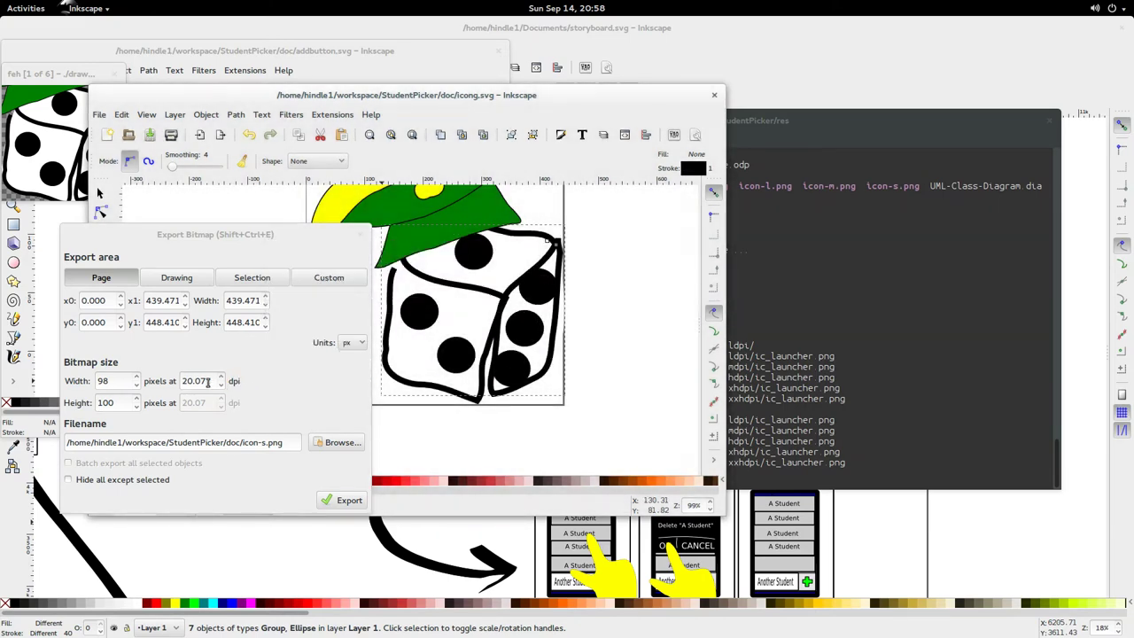
Set the export resolution to 40.07 dpi and change the export file name to icon-m.png
text(4)
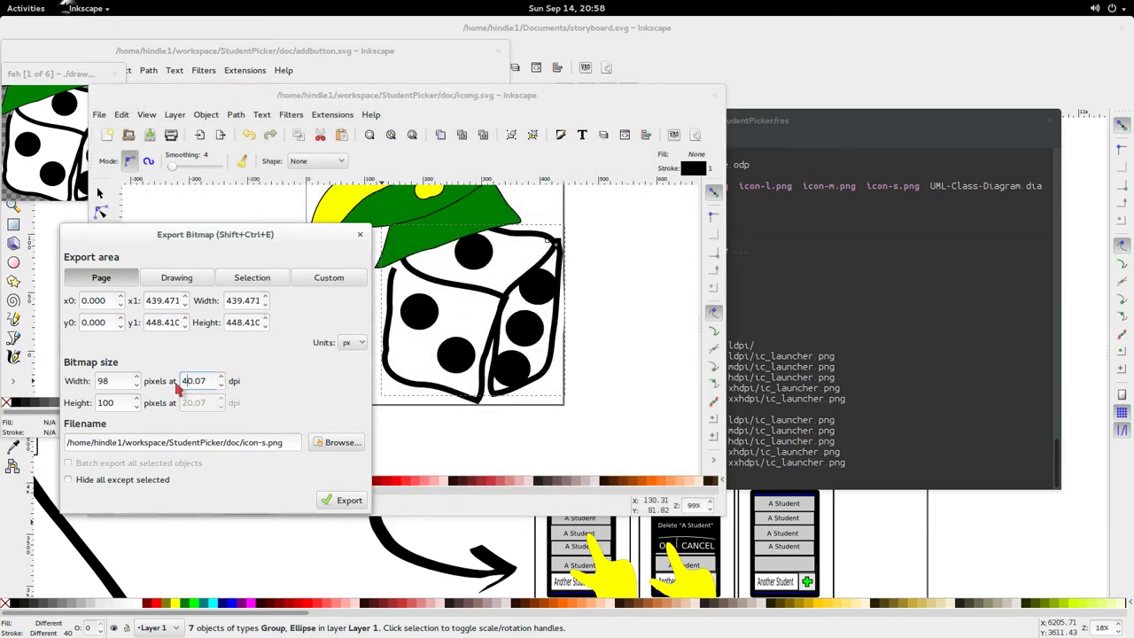
click(122, 379)
click(262, 443)
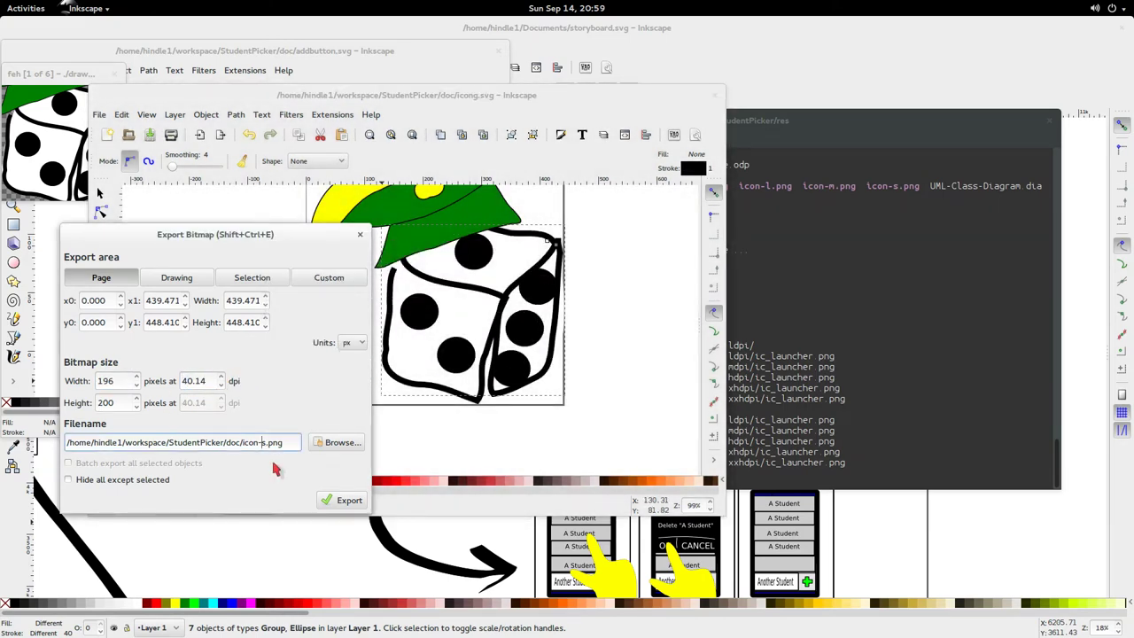
key(Delete)
text(m)
Set the export resolution to 30.14 dpi and export the page, replacing the existing icon-m.png
click(185, 379)
key(BackSpace)
text(3)
click(124, 381)
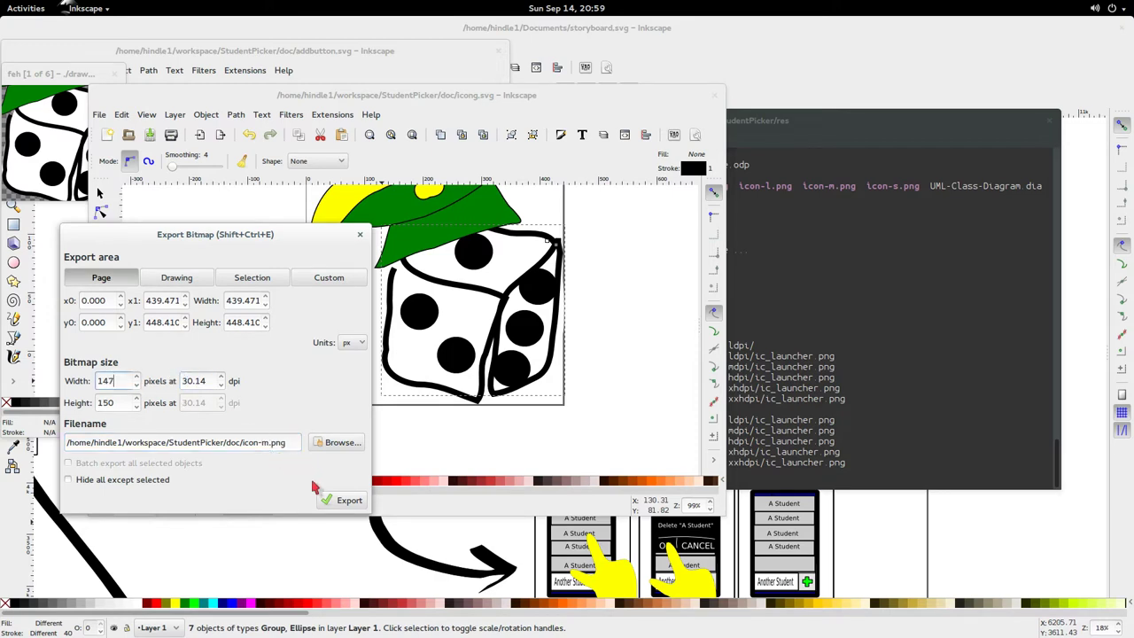
click(343, 500)
click(521, 355)
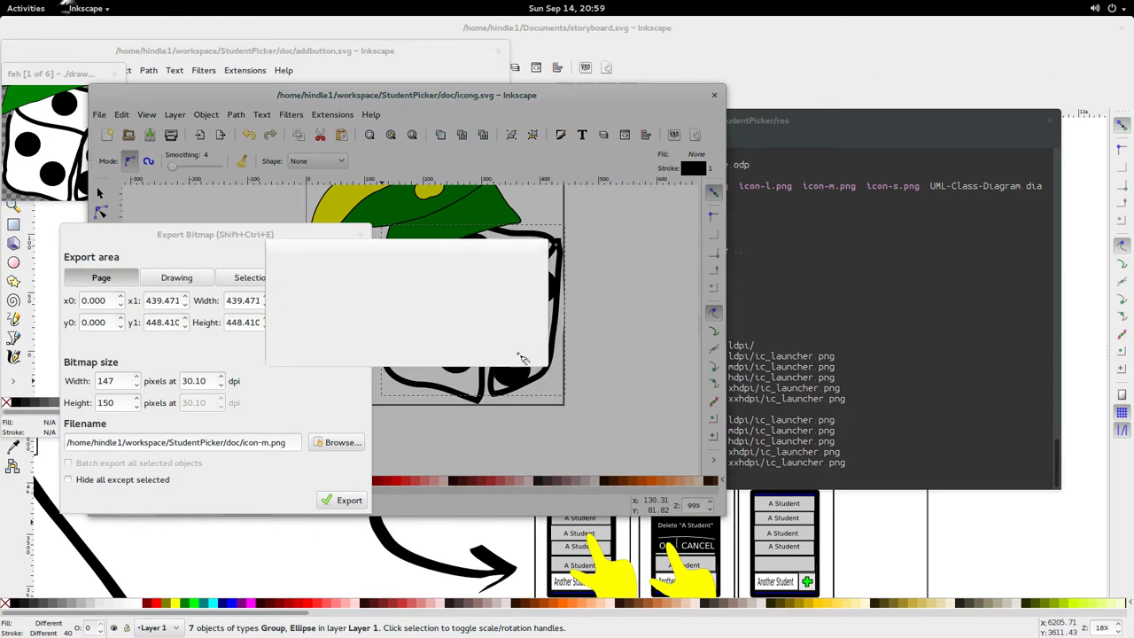
Set the resolution to 60.10 dpi, change the file name to icon-l.png, and export the page over the existing file
click(185, 381)
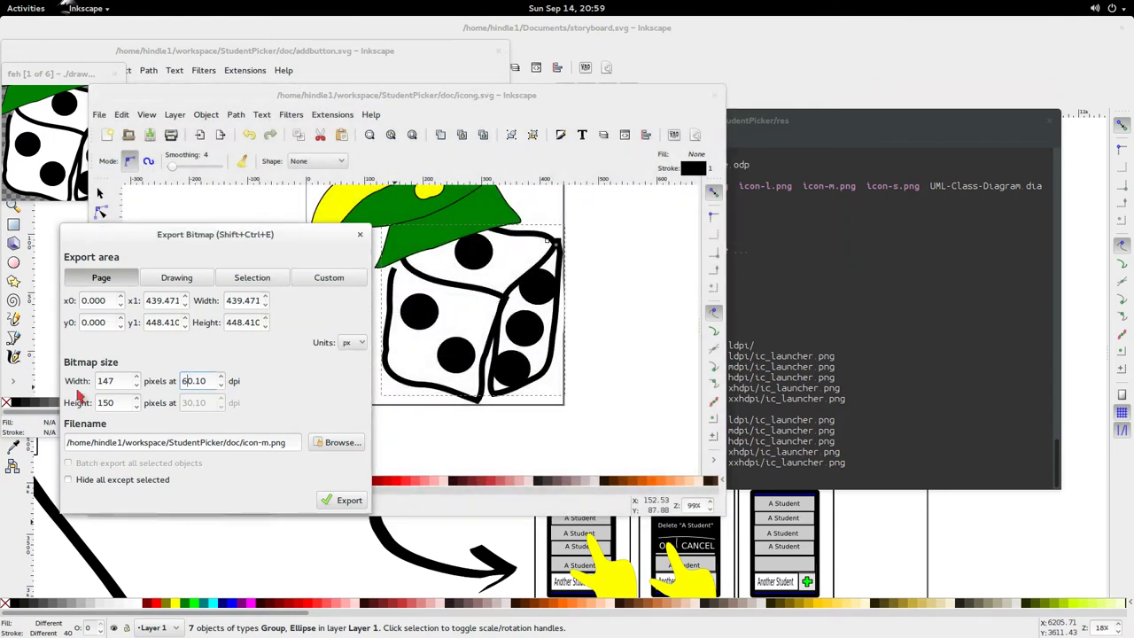
text(6)
click(264, 442)
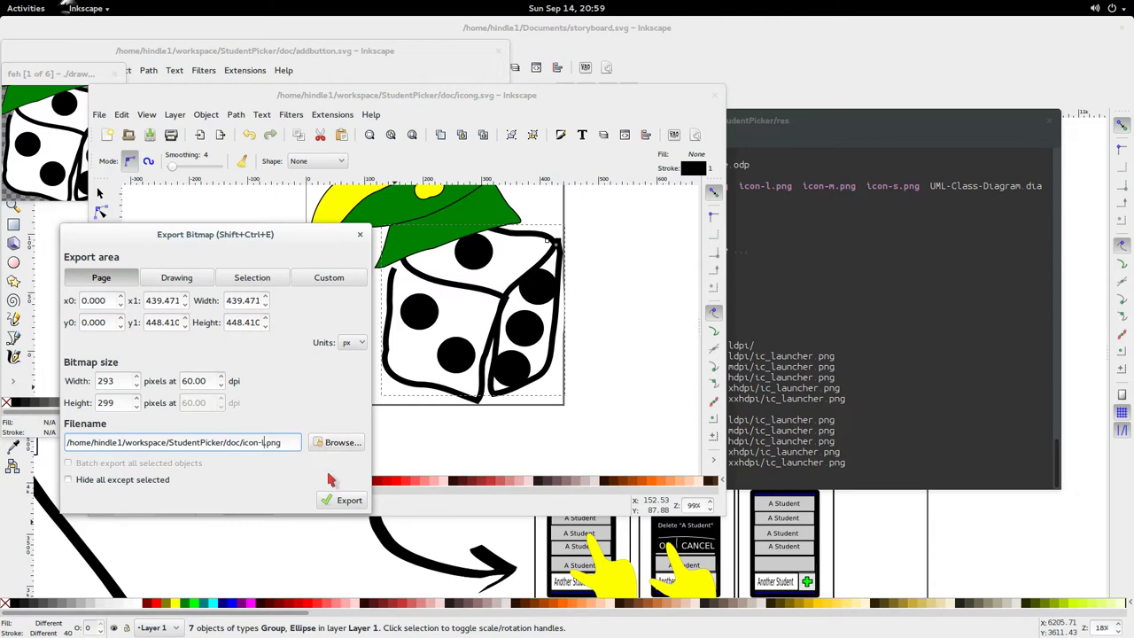
click(342, 501)
click(526, 356)
Switch to the terminal, stop the running feh viewer, and rerun the five cp commands that copy the doc icons over ic_launcher.png
click(887, 301)
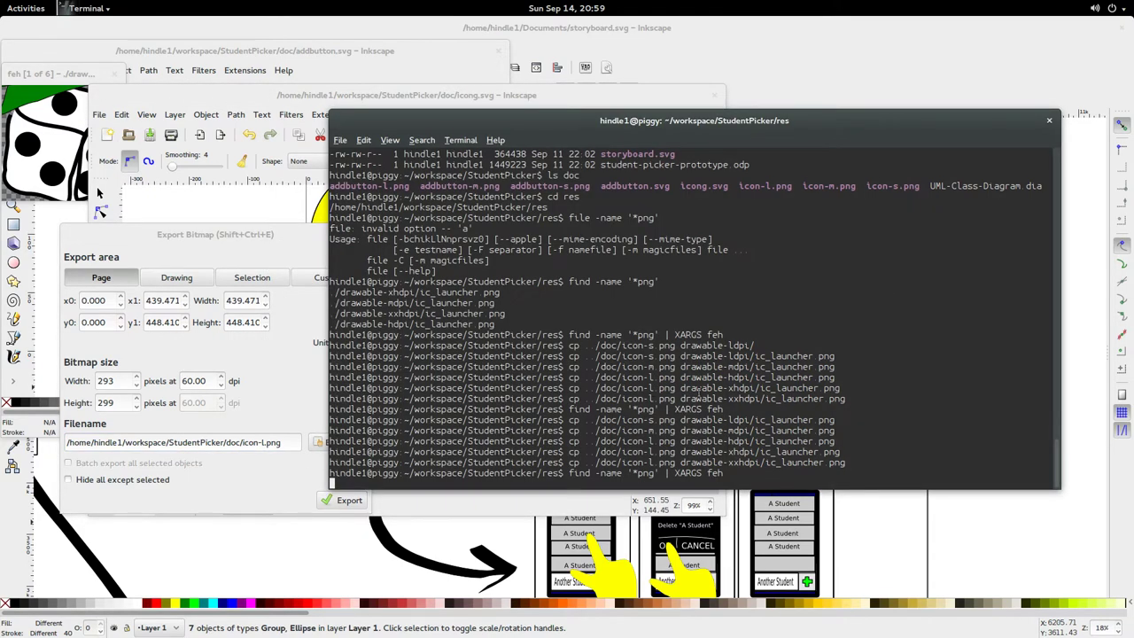
key(ctrl+c)
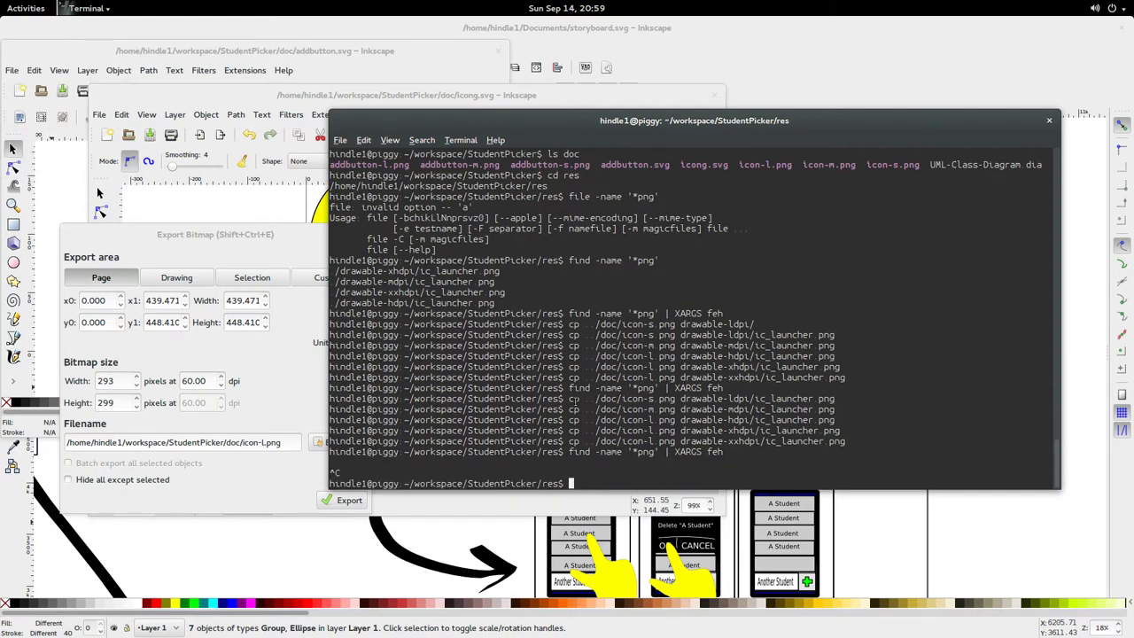
drag(572, 399, 925, 447)
middle_click(925, 447)
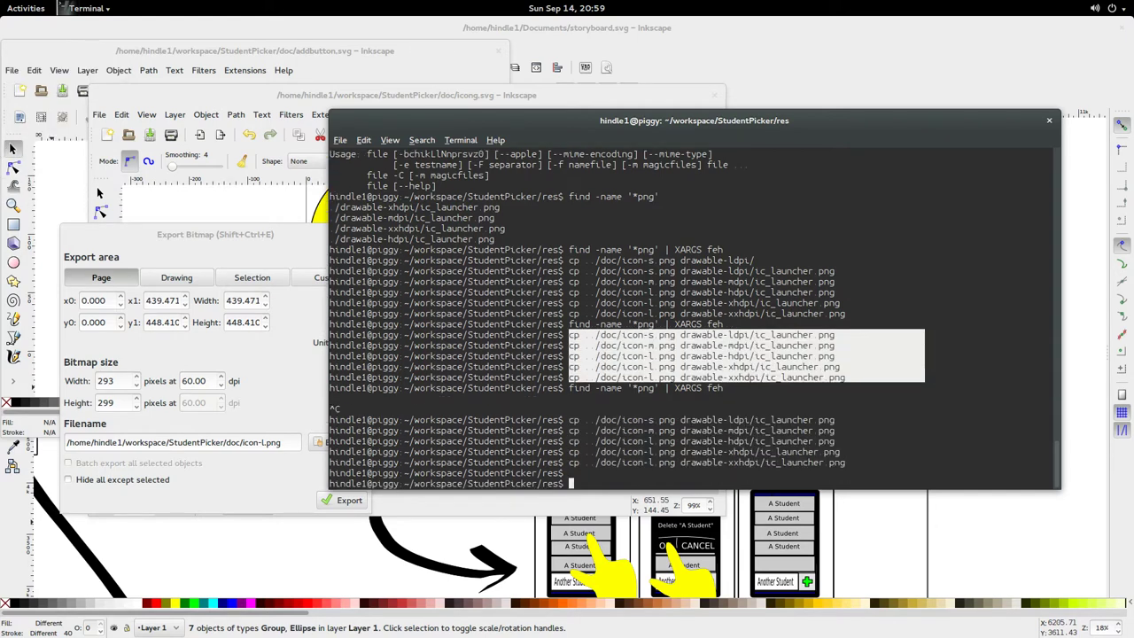
Rerun find -name '*png' | XARGS feh, page through the launcher icons, and quit the viewer
drag(572, 388, 787, 394)
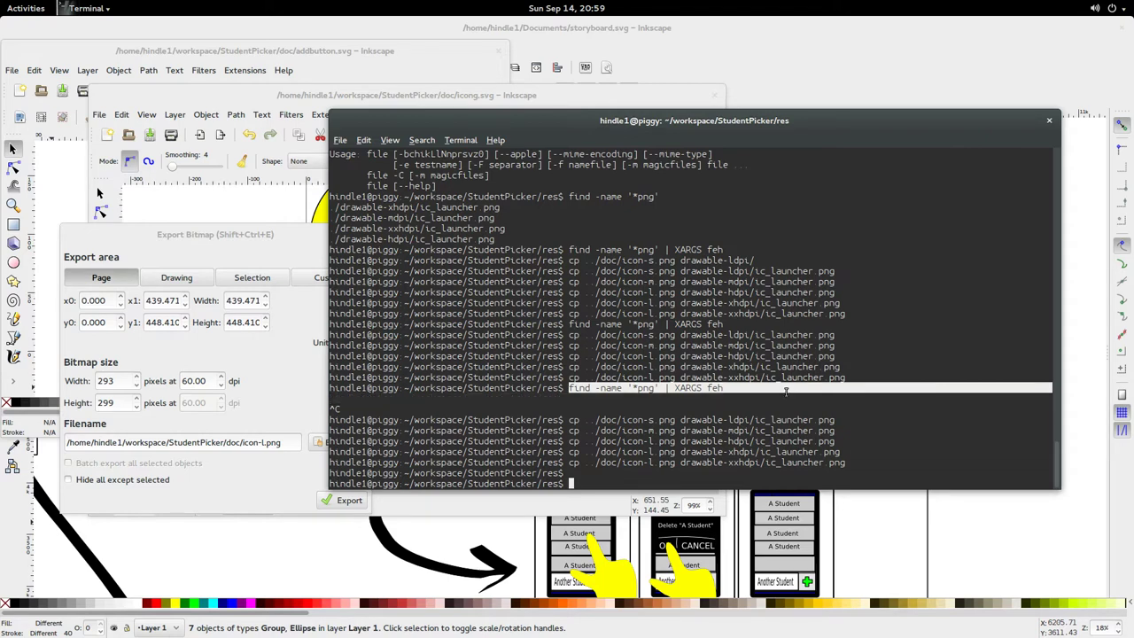
middle_click(787, 393)
click(14, 149)
click(35, 134)
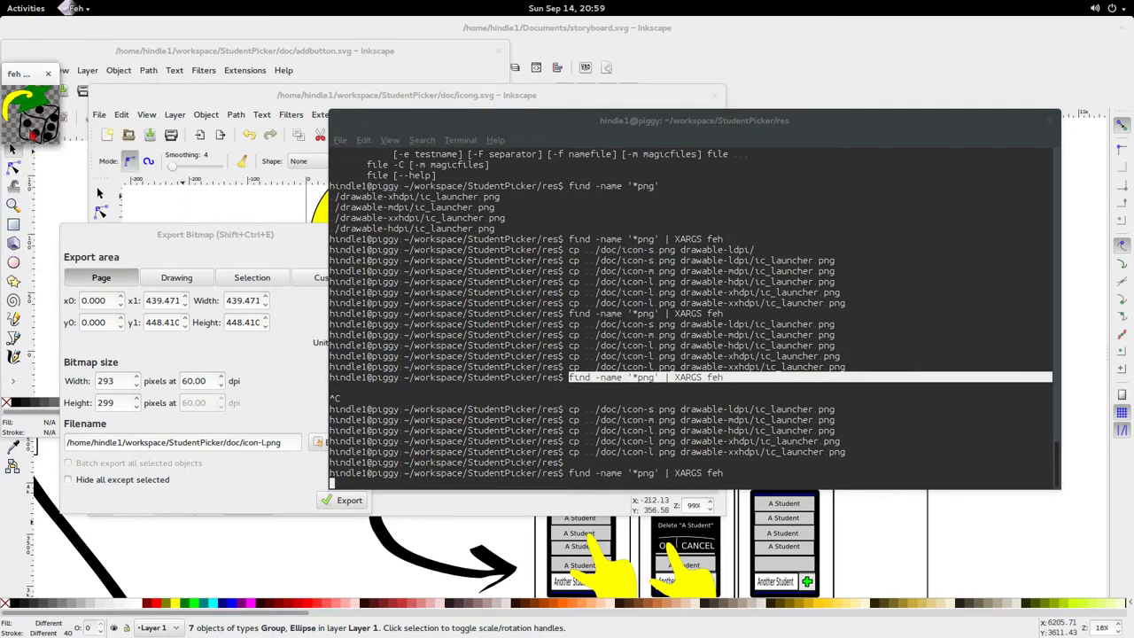
click(36, 119)
click(34, 117)
click(34, 116)
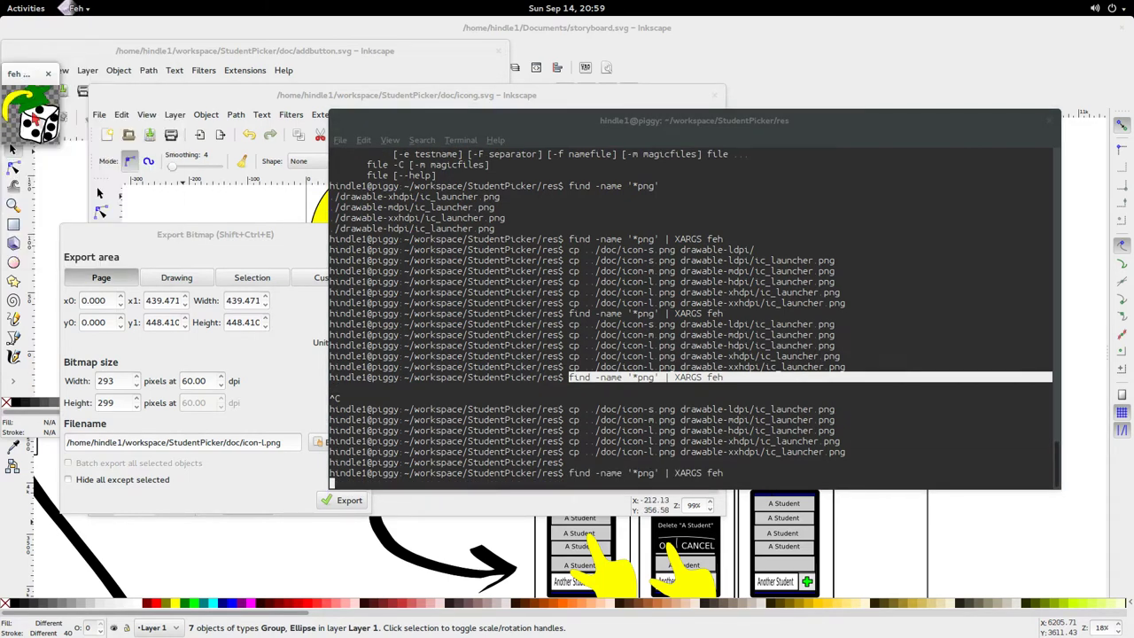
key(q)
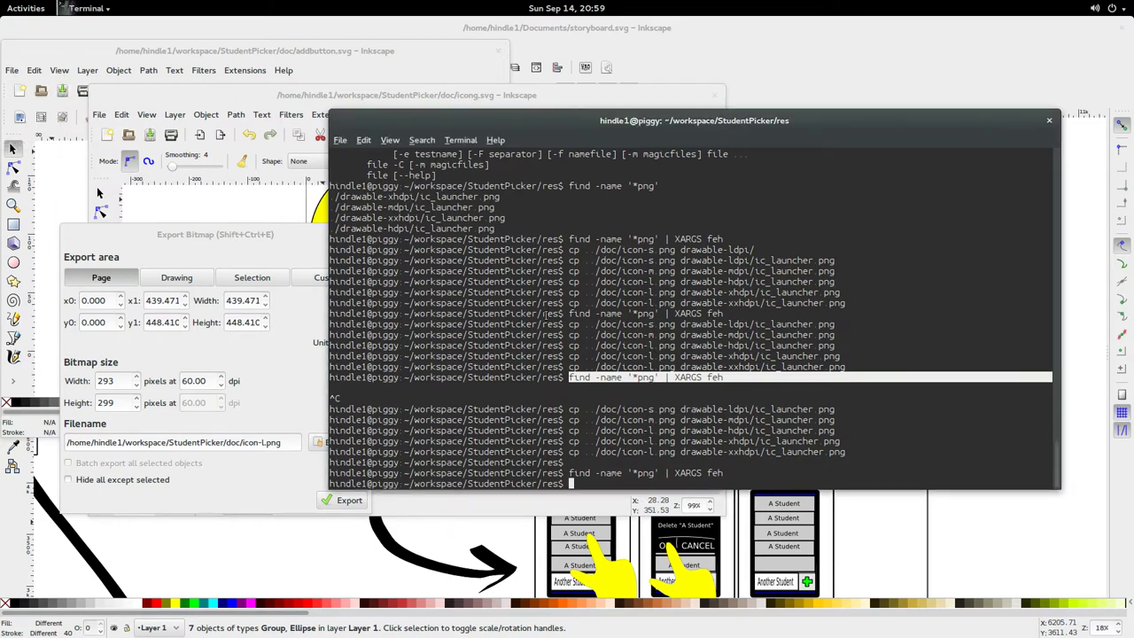
Switch to Eclipse and examine the files in the project's res/drawable-ldpi folder
key(alt+Tab)
key(alt+Tab)
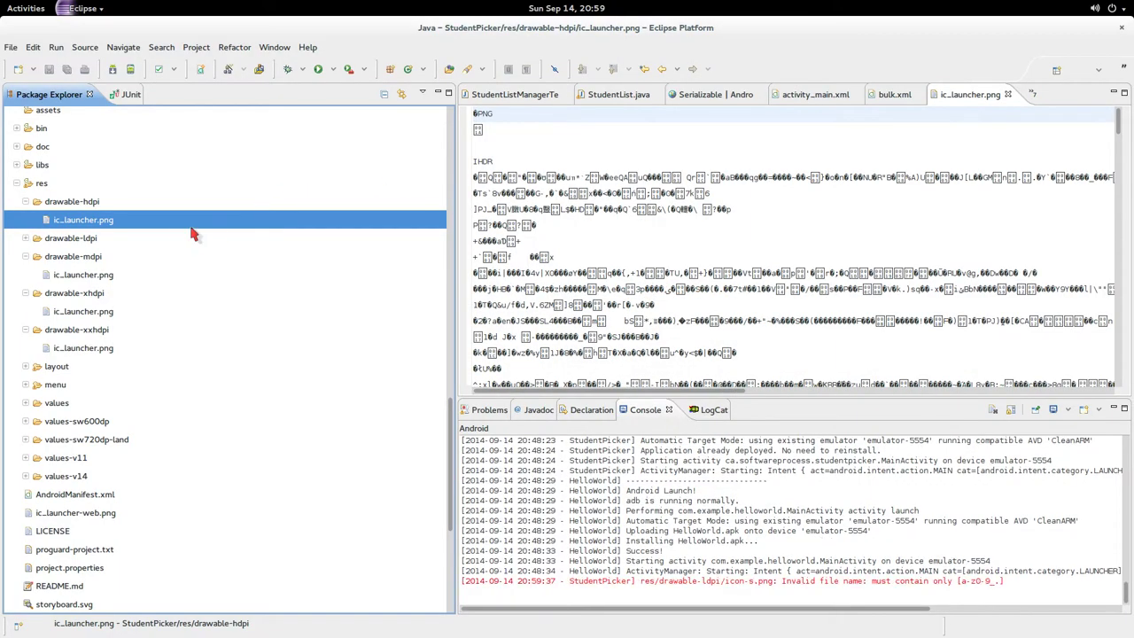
click(27, 239)
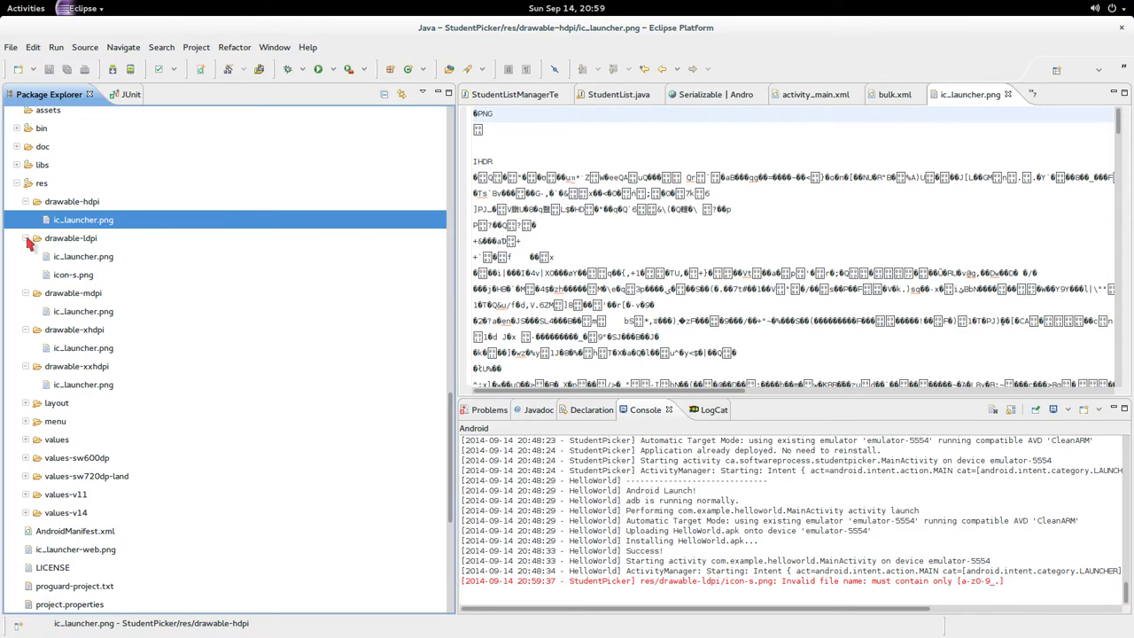
right_click(82, 222)
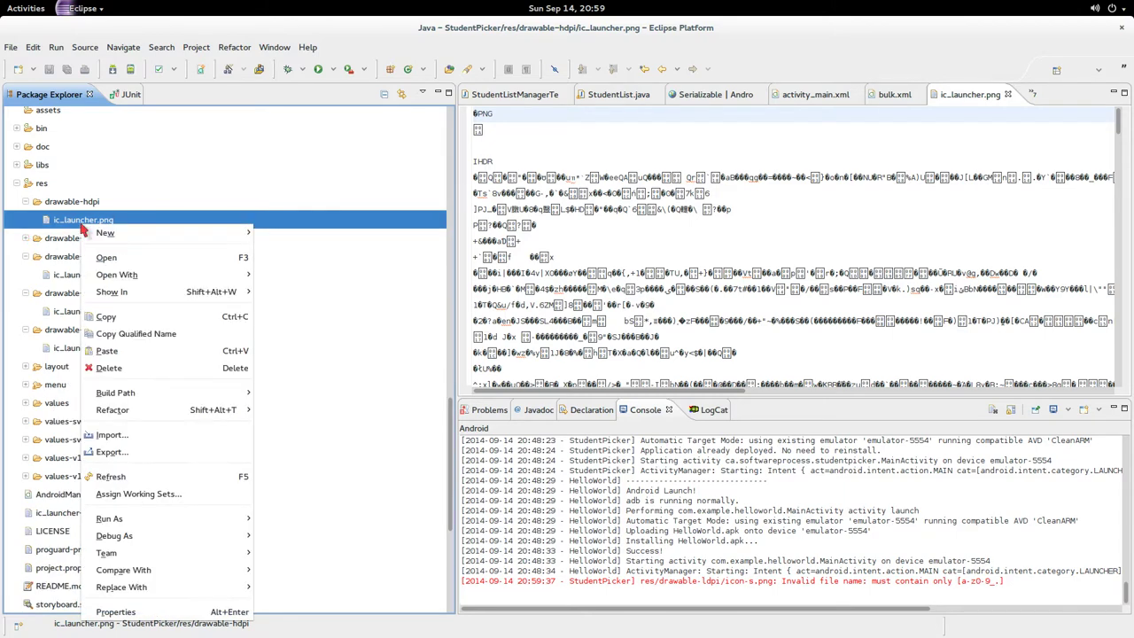
click(226, 199)
Try to launch the app with the StudentPicker run configuration
click(330, 71)
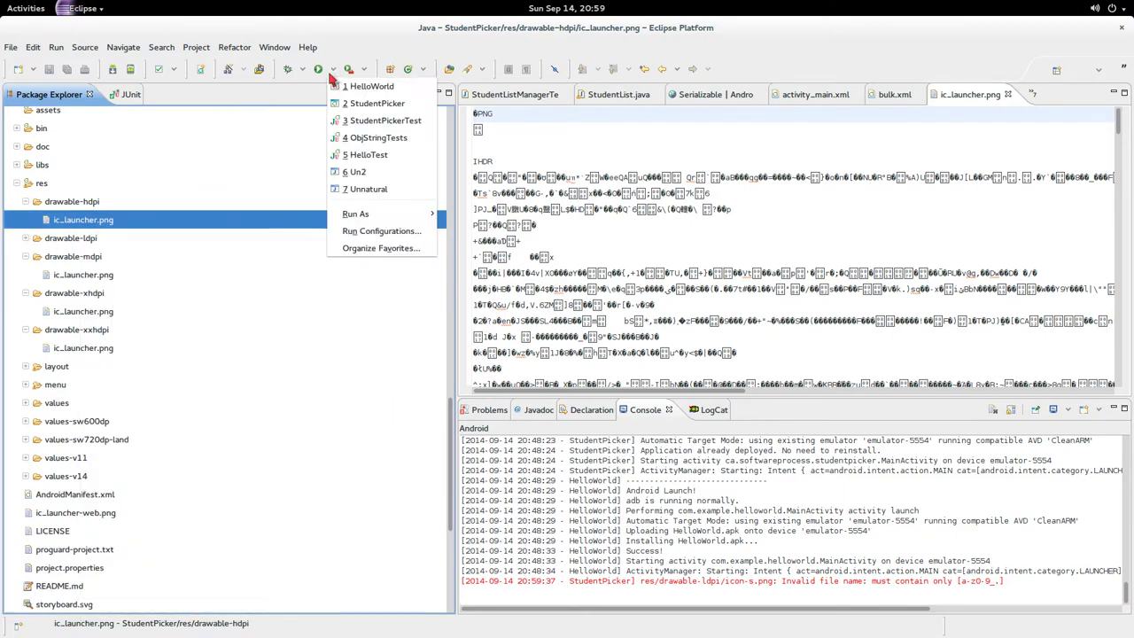
click(372, 104)
click(700, 362)
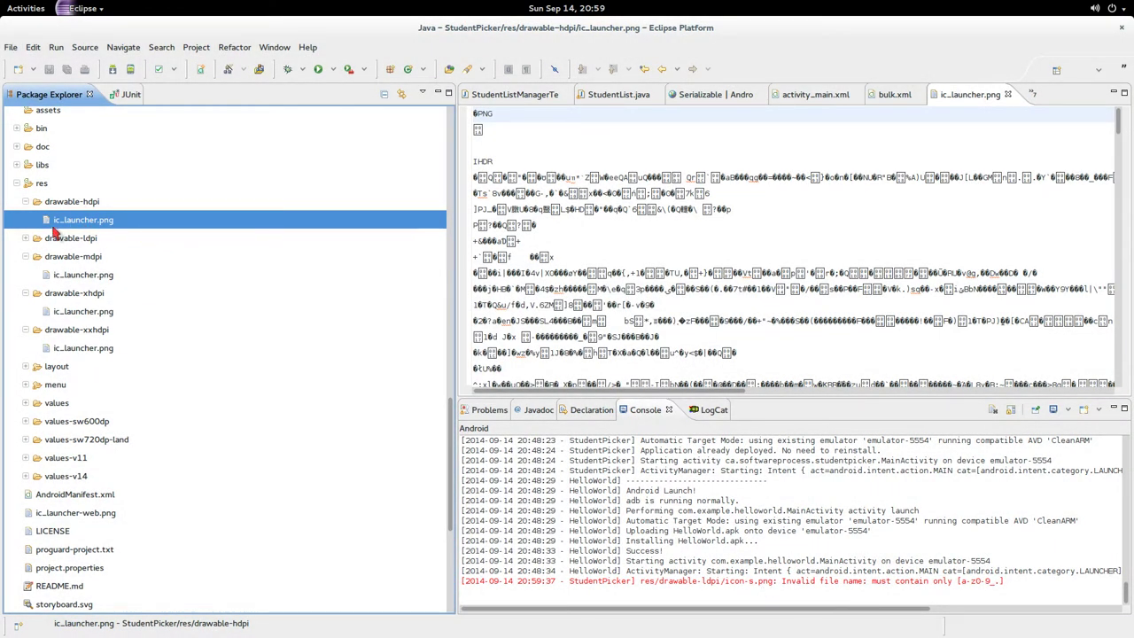
Expand the res/drawable-ldpi folder and select its ic_launcher.png file
click(26, 237)
click(80, 258)
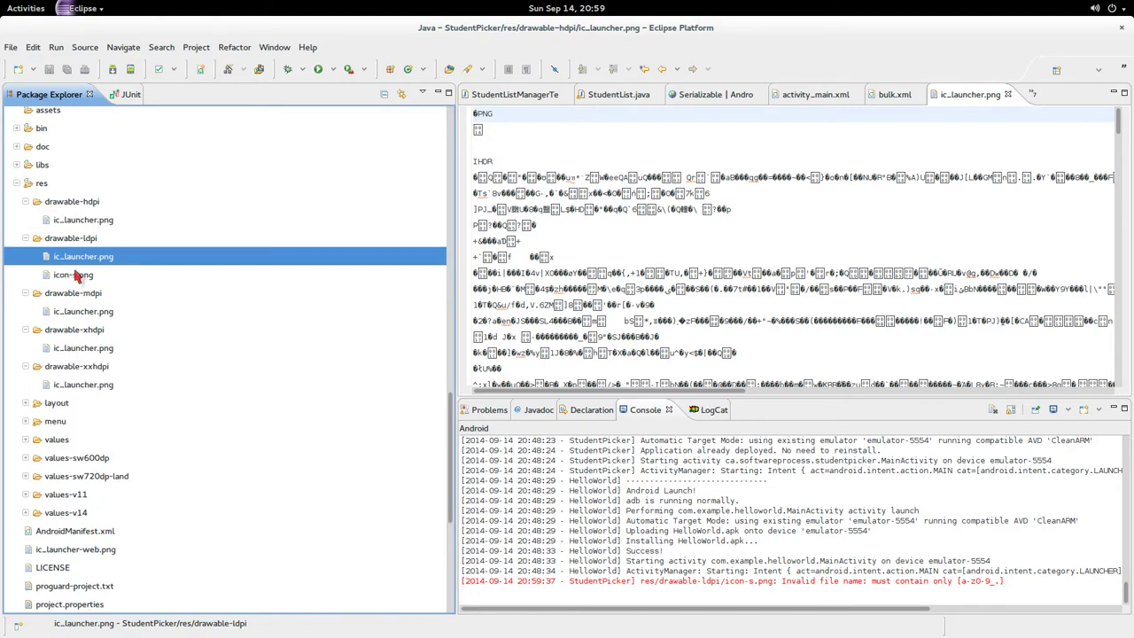